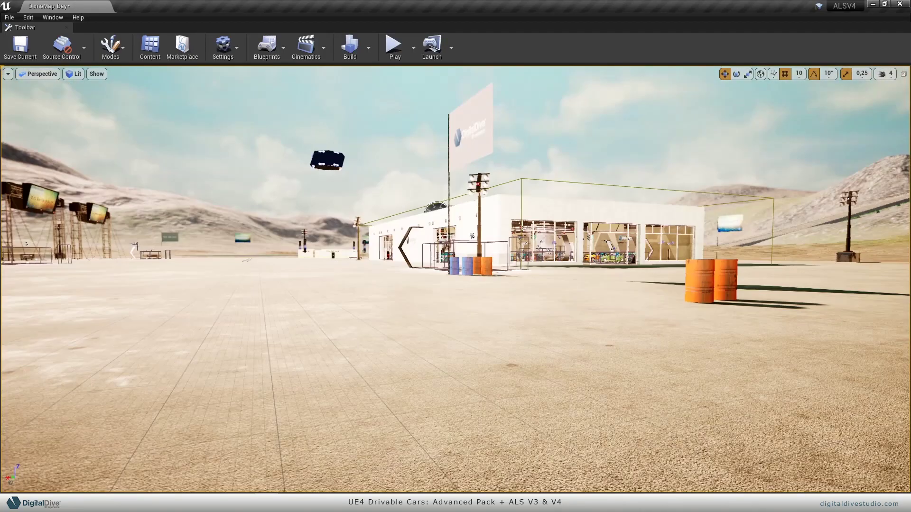
right_drag(299, 191, 299, 191)
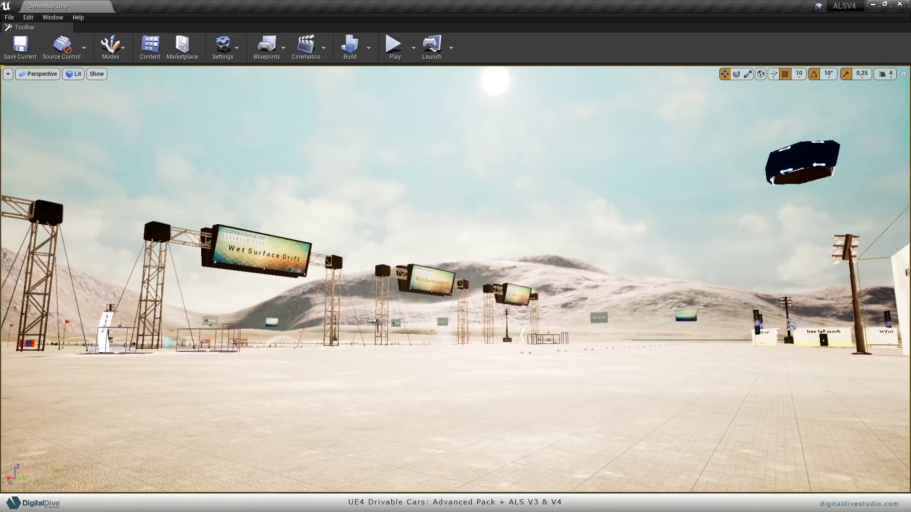
right_drag(455, 279, 468, 294)
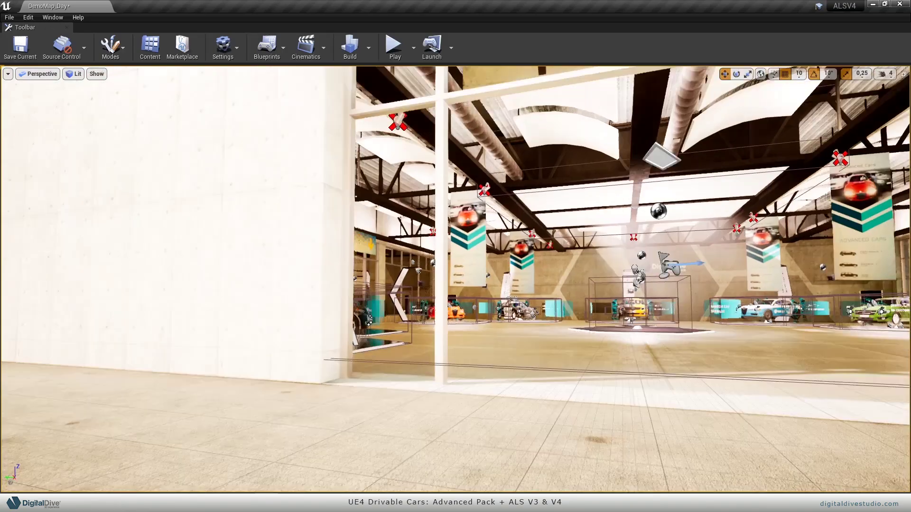
right_drag(455, 280, 631, 279)
right_drag(365, 226, 256, 251)
right_drag(299, 191, 299, 191)
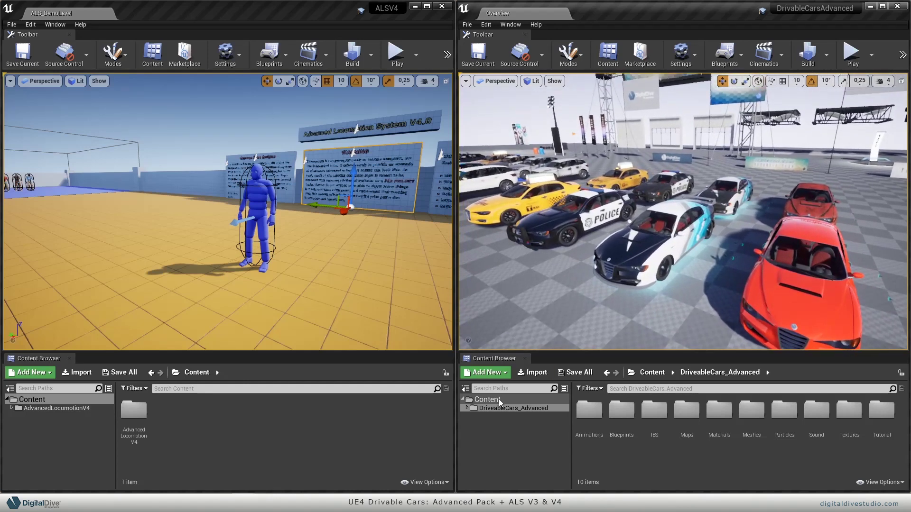
Step: Migrate the DriveableCars_Advanced folder with all its assets into ALS TUTORIAL\ALS_V4\Content and open the migrated folder in the ALSV4 project
click(516, 409)
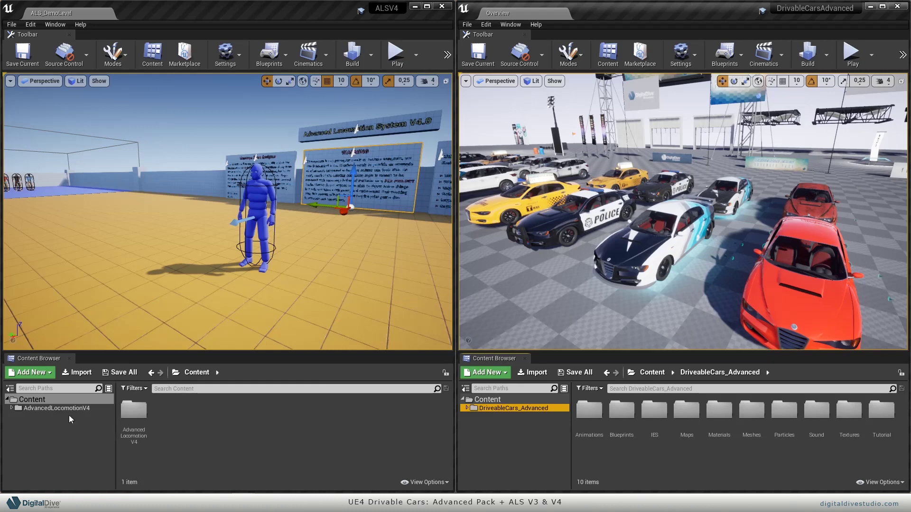
right_click(528, 408)
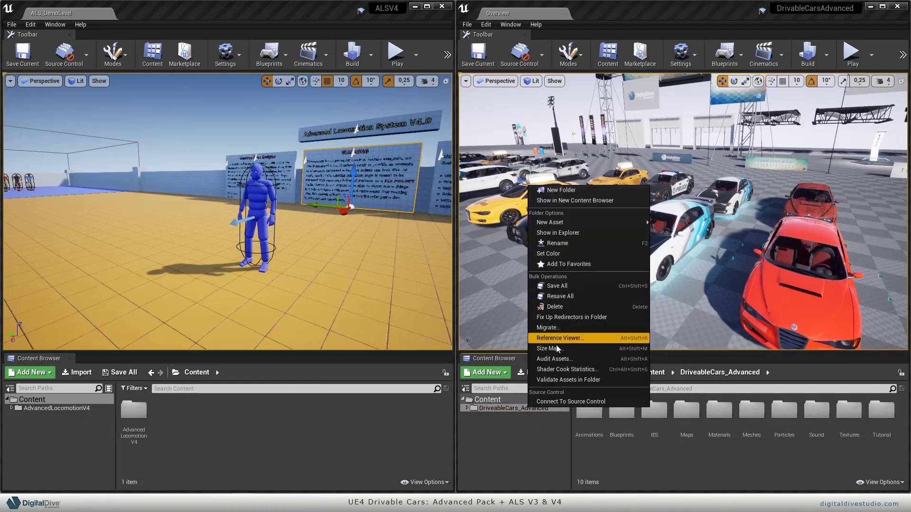
click(559, 328)
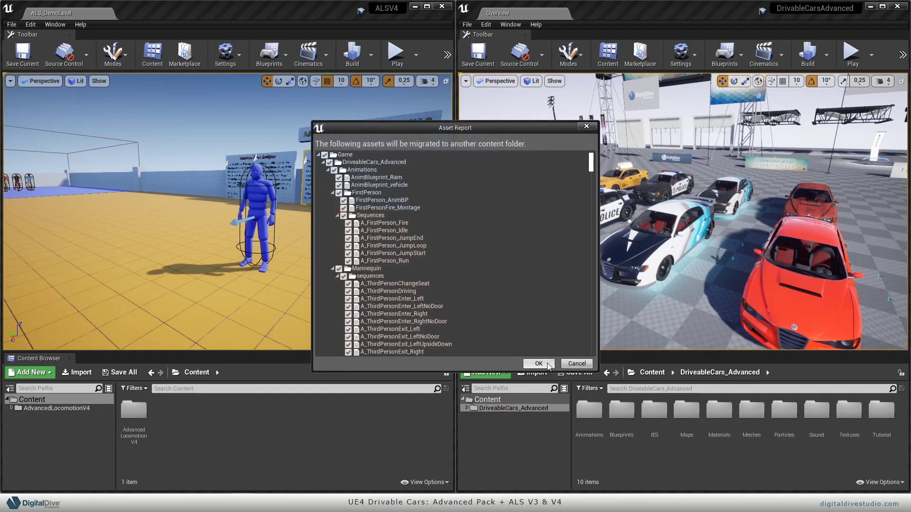
click(537, 361)
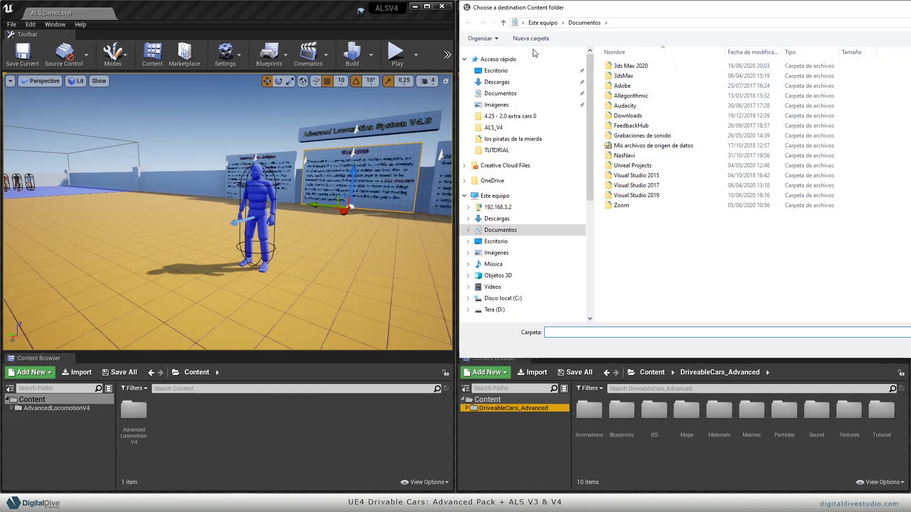
click(495, 309)
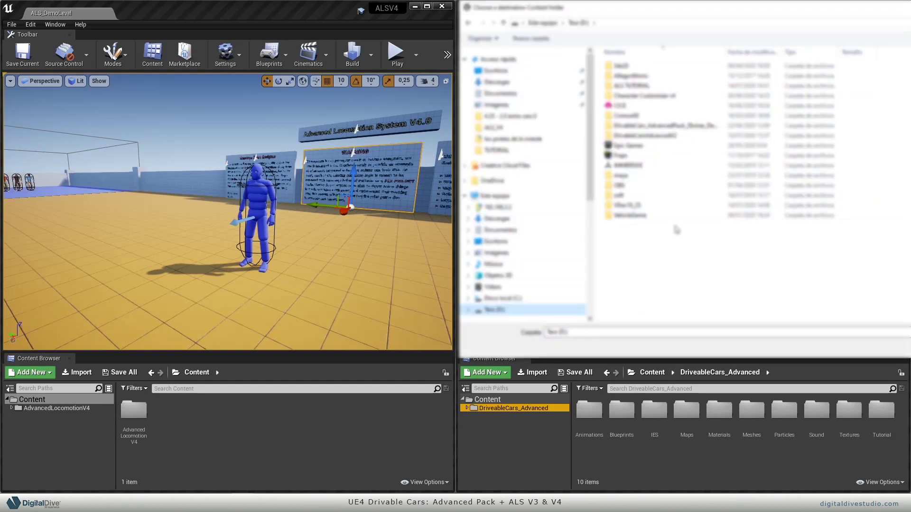
double_click(656, 86)
double_click(654, 85)
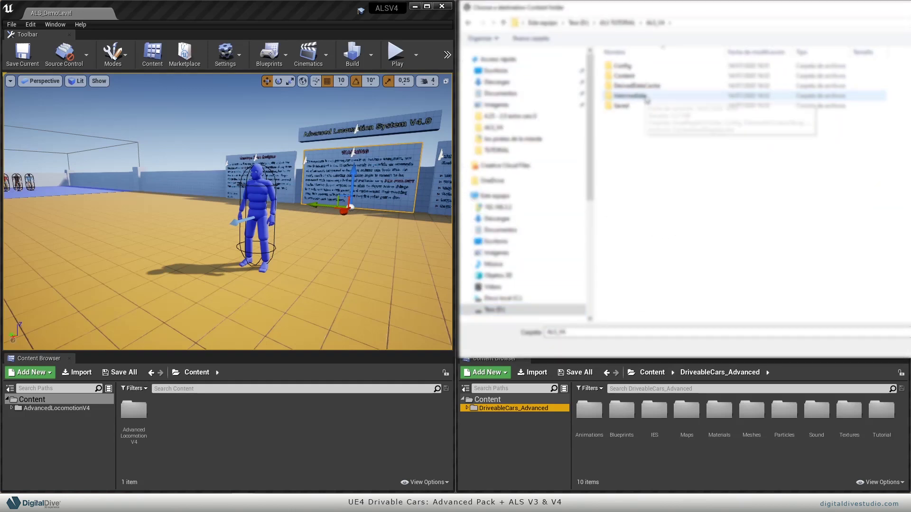
click(653, 77)
double_click(653, 77)
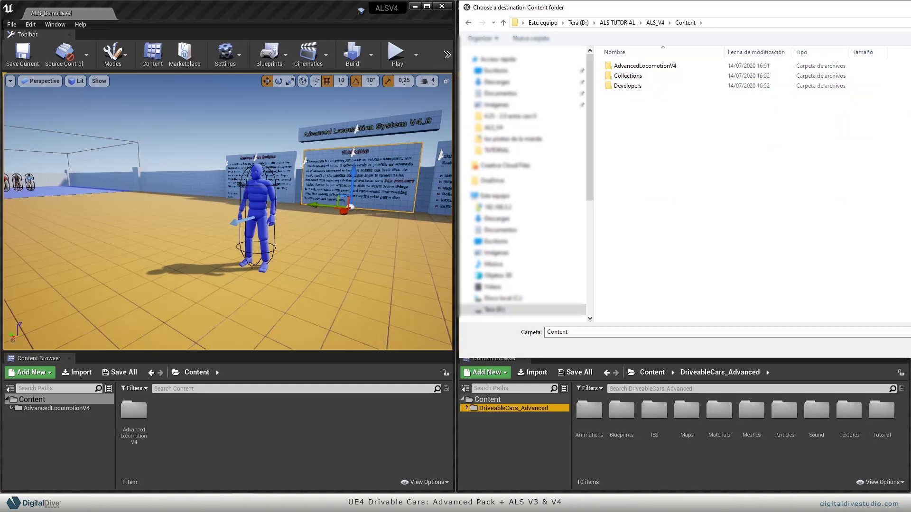
key(Return)
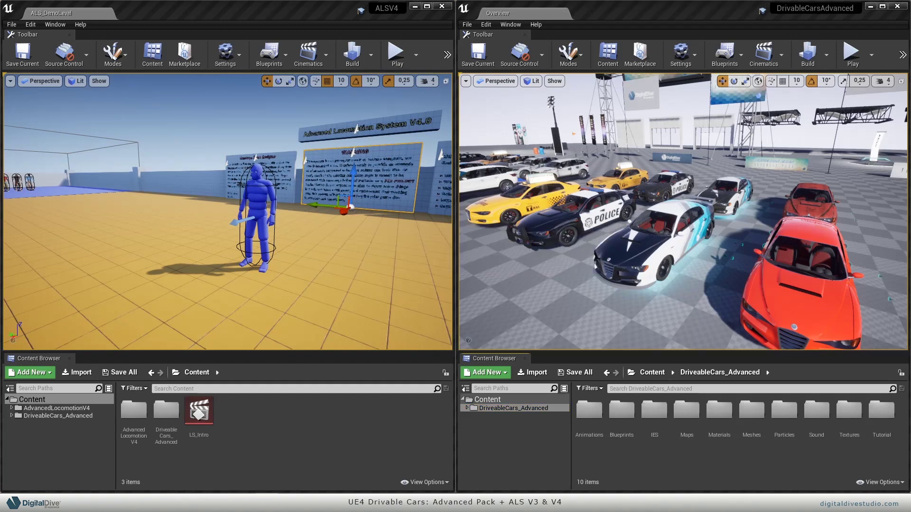
click(72, 416)
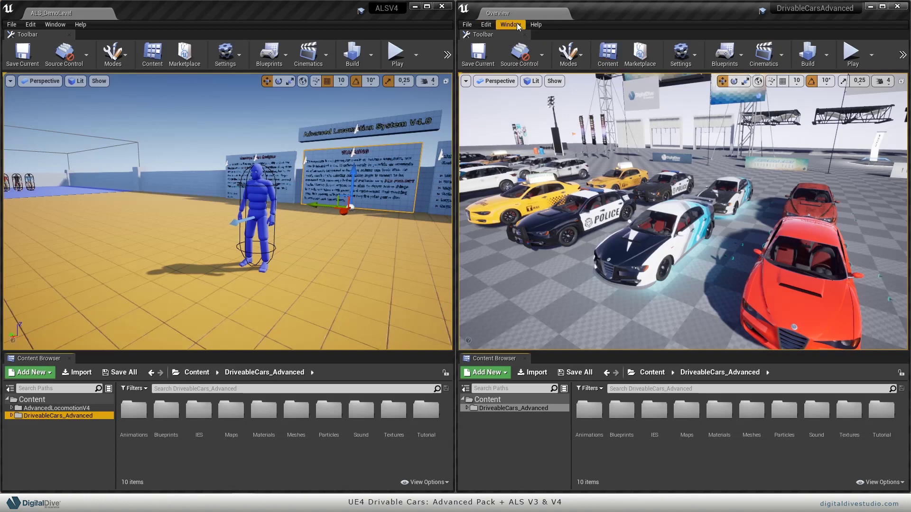
Step: Export the DrivableCarsAdvanced project's Engine Collision settings to the ALS TUTORIAL folder as AdvancedPack_collision
click(486, 25)
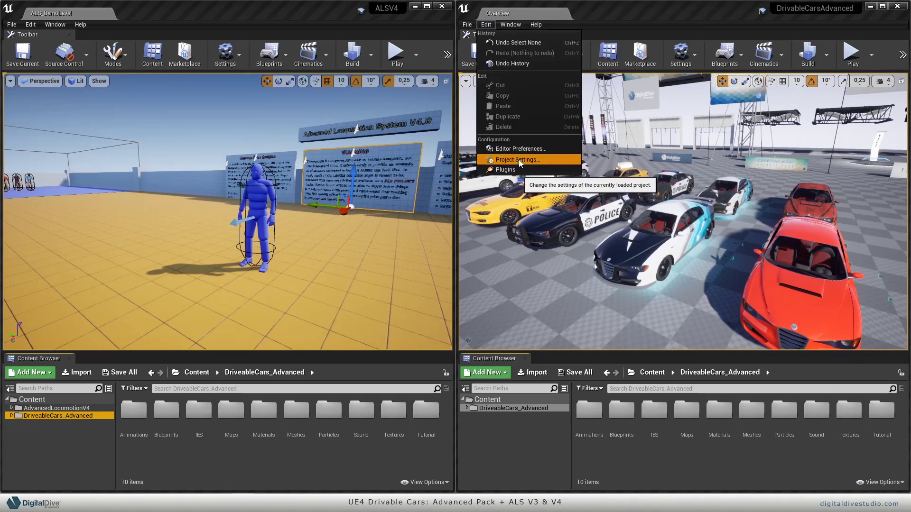
click(519, 160)
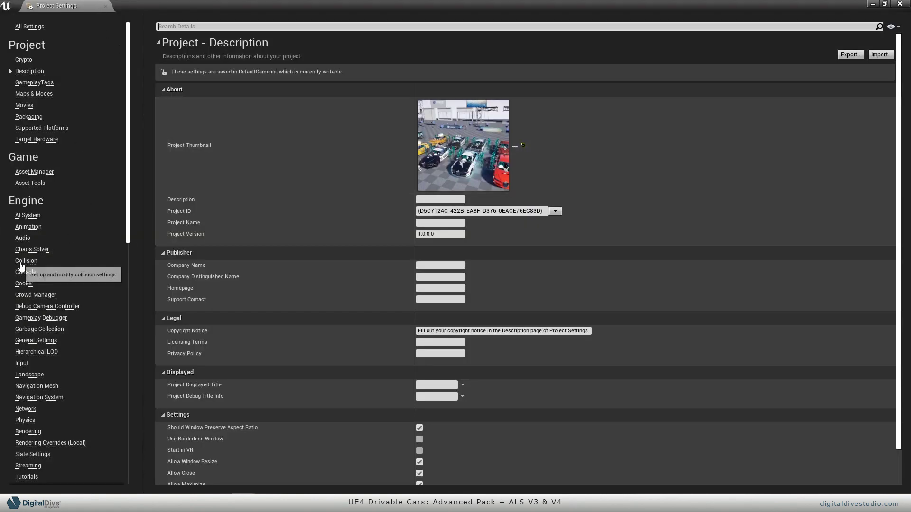
click(19, 262)
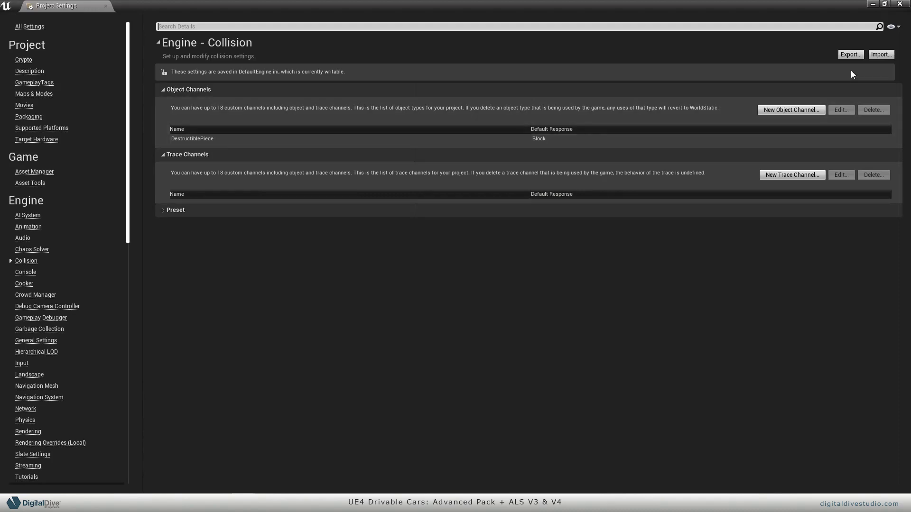
click(849, 55)
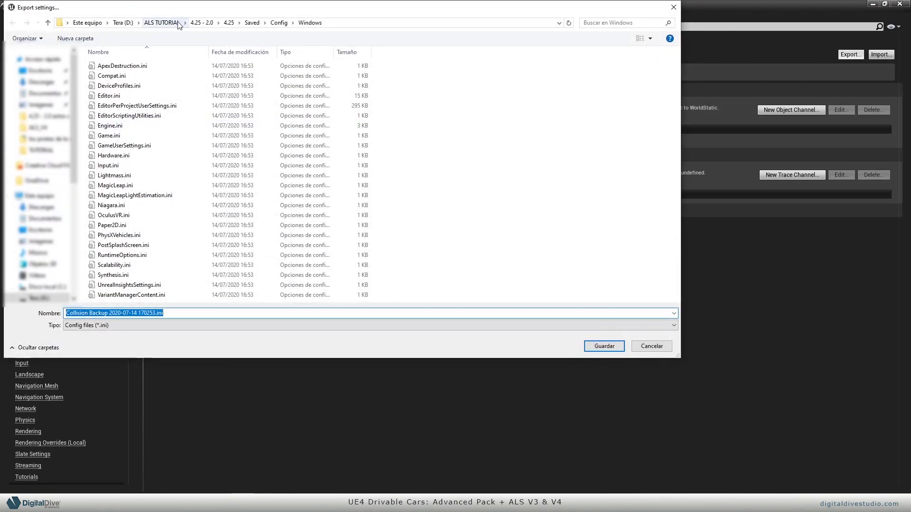
click(161, 22)
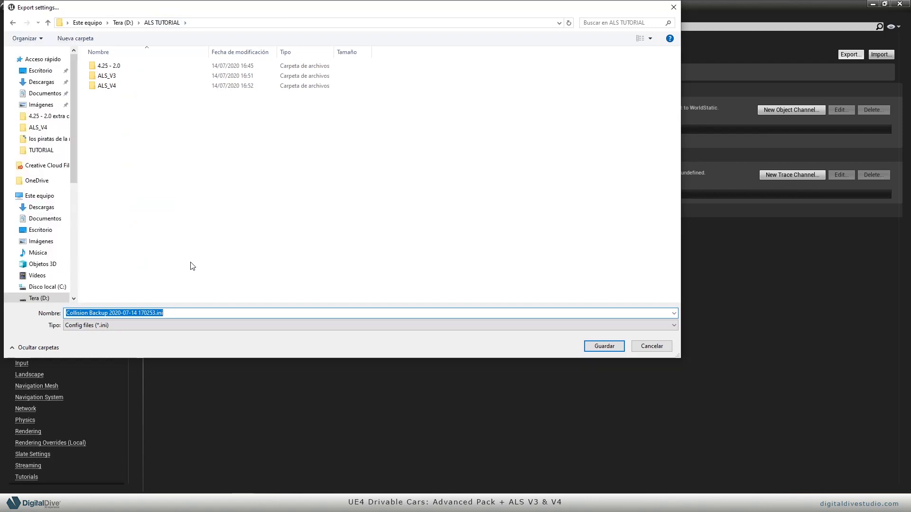
text(AdvancedPack_collisio)
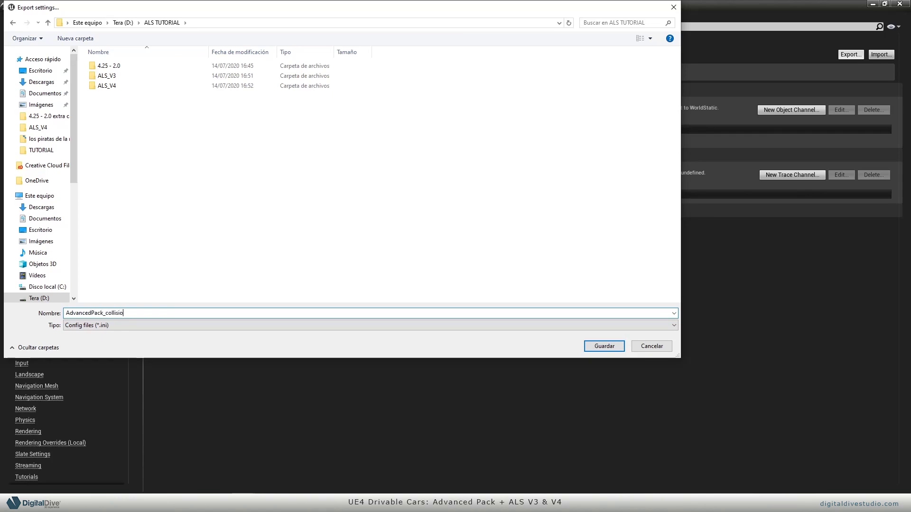
key(Return)
Step: Export the DrivableCarsAdvanced project's Engine Input settings to the ALS TUTORIAL folder as AdvancedPack_Input
click(40, 362)
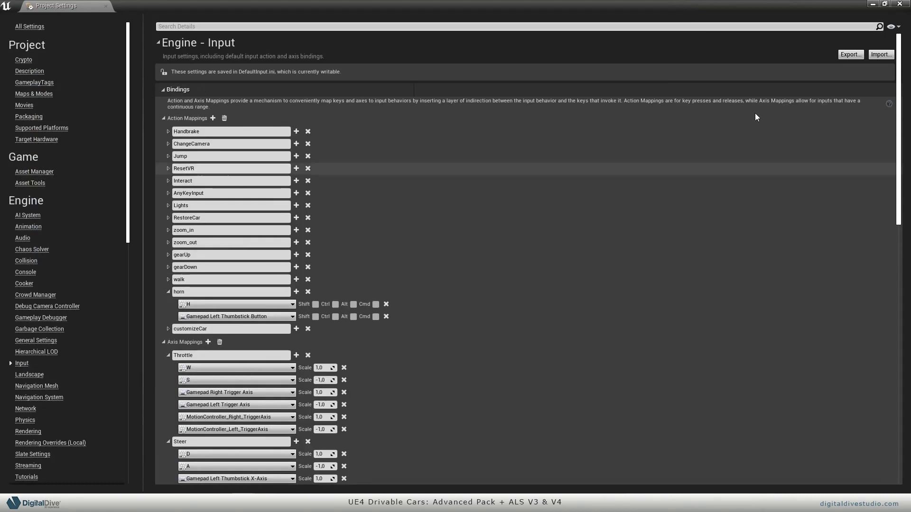
click(849, 54)
click(202, 22)
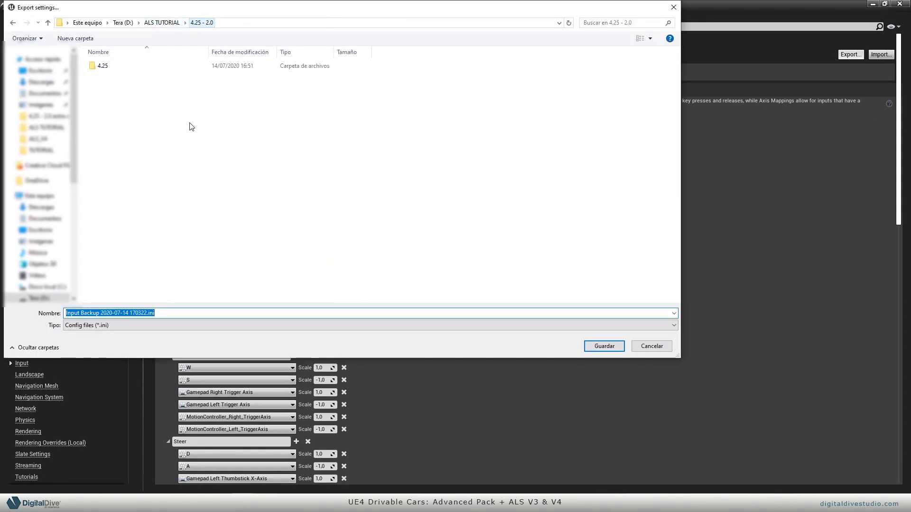
click(163, 22)
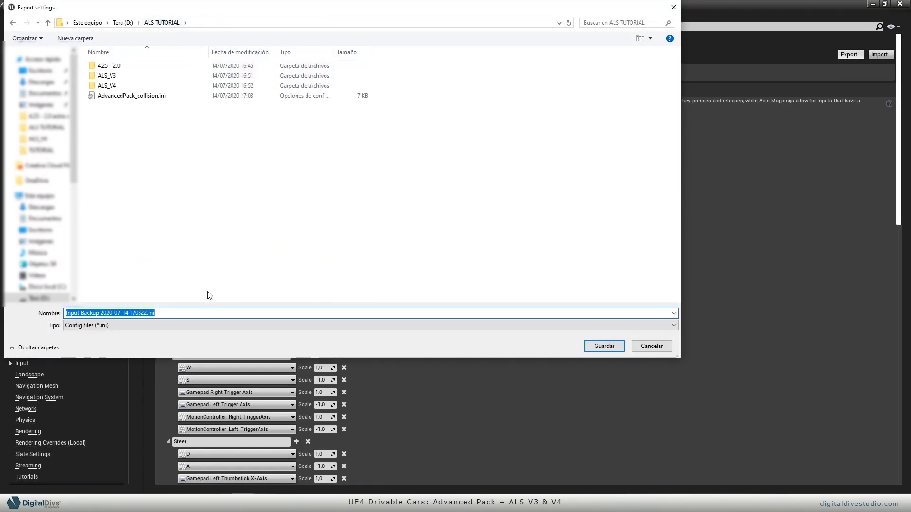
text(AdvancedPack_)
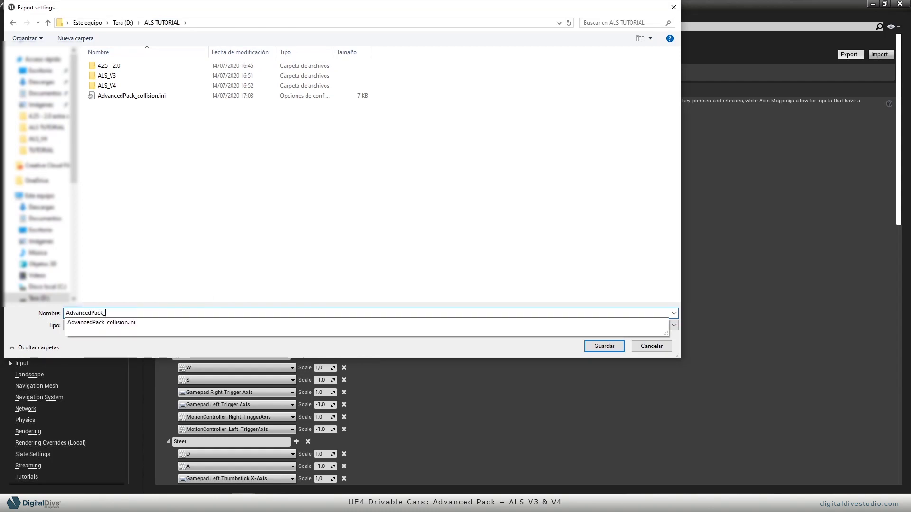
text(Input)
key(Return)
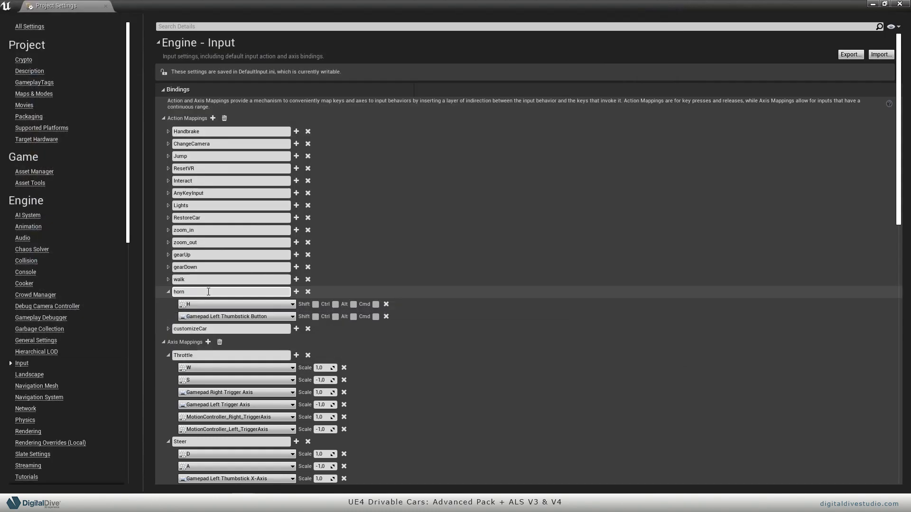
Step: Export the DrivableCarsAdvanced project's Engine Physics settings to the ALS TUTORIAL folder as AdvancedPack_Phyisics
click(25, 421)
click(850, 54)
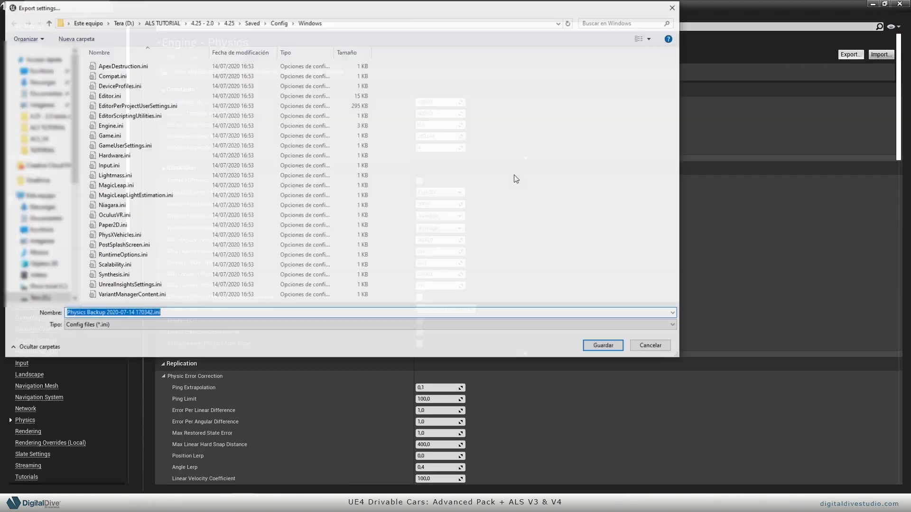
text(AdvancedPack)
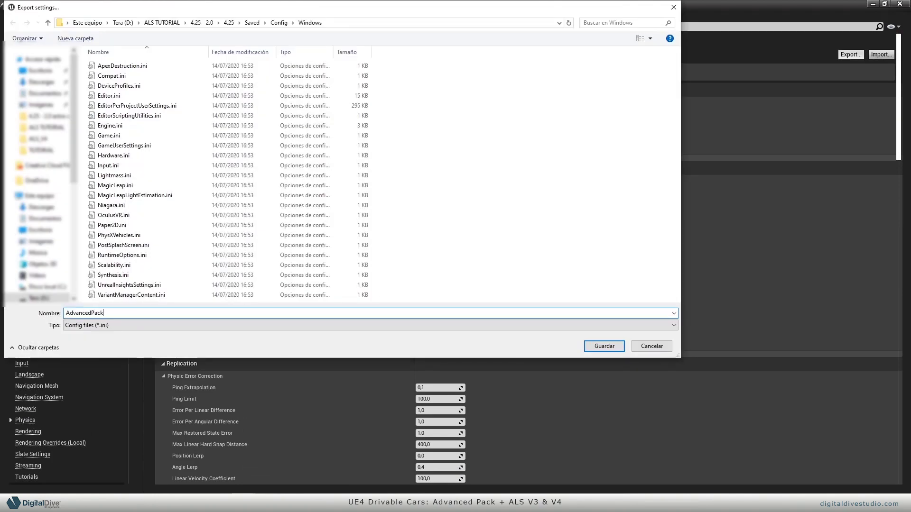
text(_Phyisics)
click(160, 22)
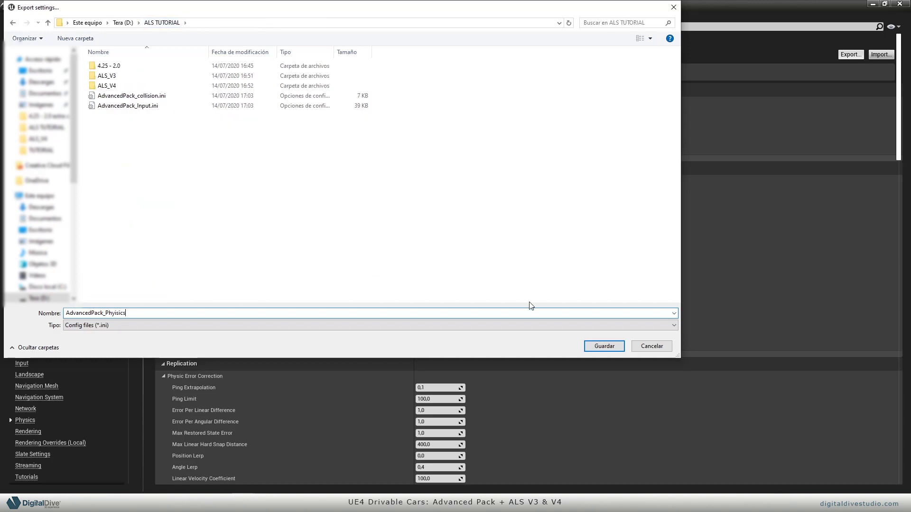
click(613, 345)
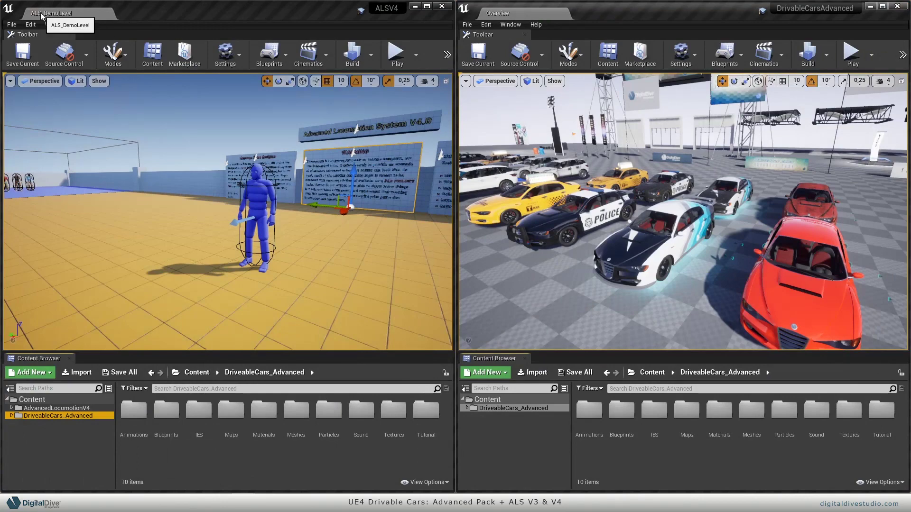
Step: Export the ALSV4 project's Engine Input settings to the ALS TUTORIAL folder as ALS_input and close the project settings
right_drag(172, 186, 278, 157)
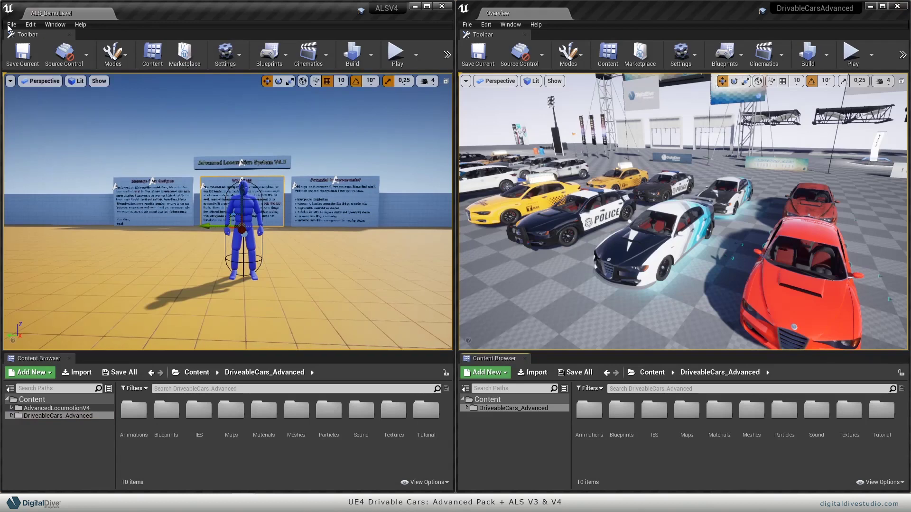
click(31, 25)
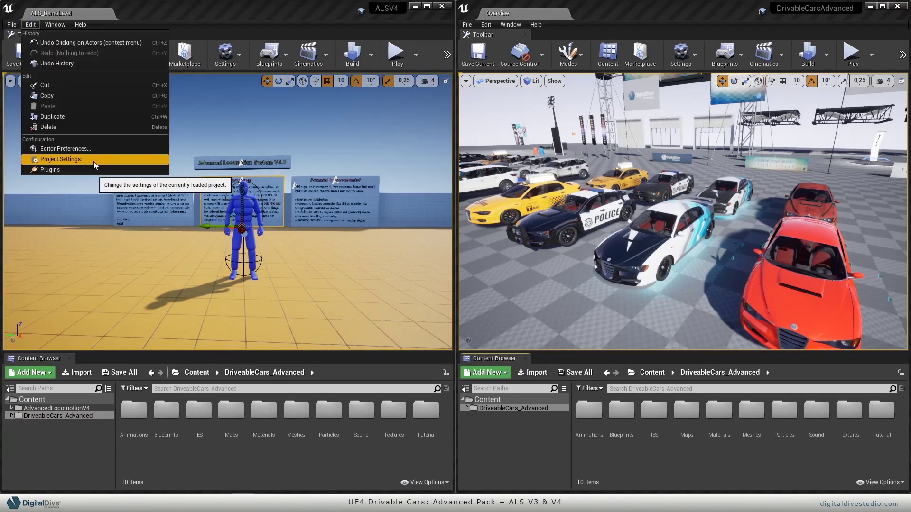
click(93, 161)
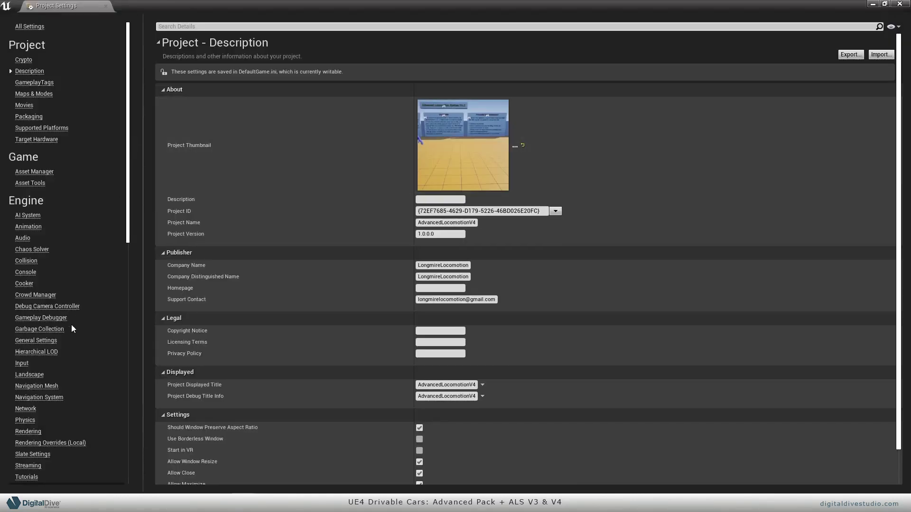
click(23, 364)
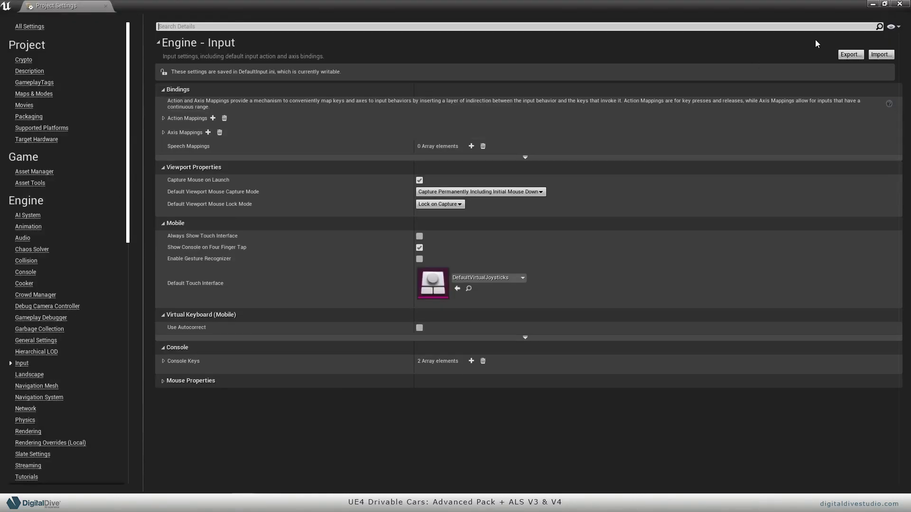
click(850, 54)
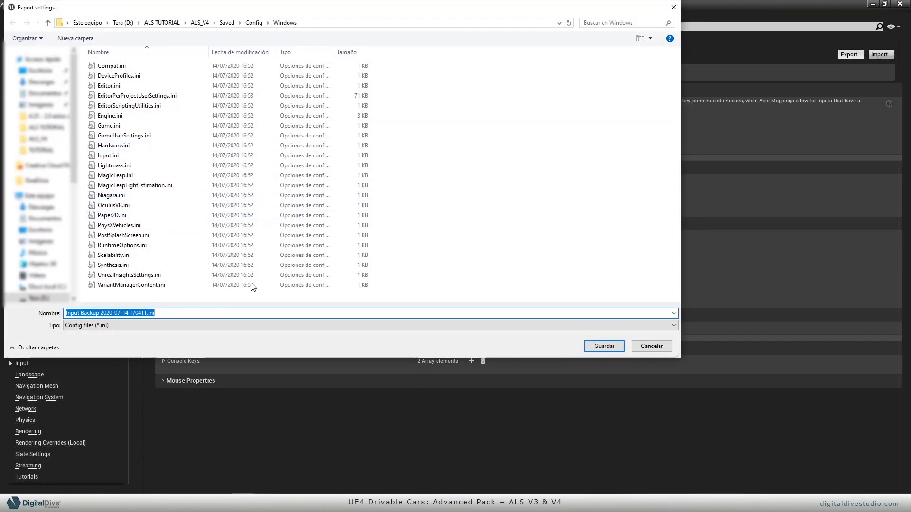
click(174, 24)
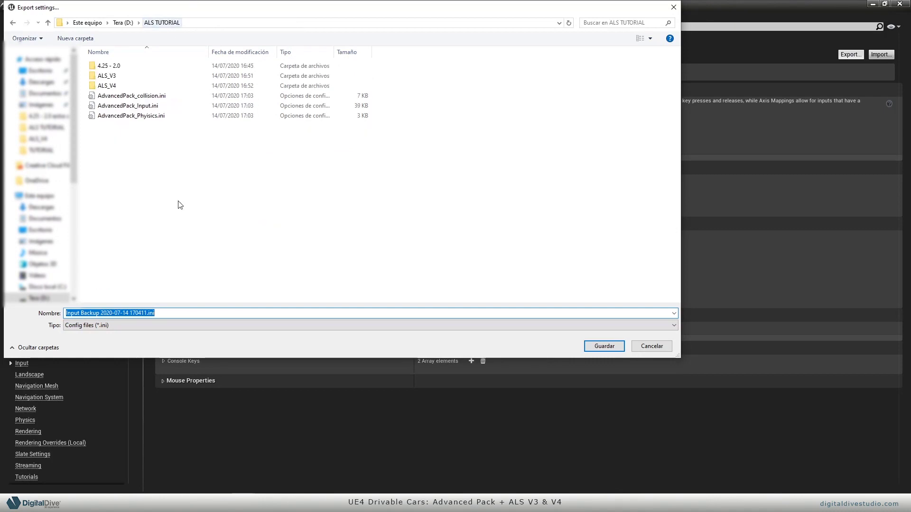
text(ALS)
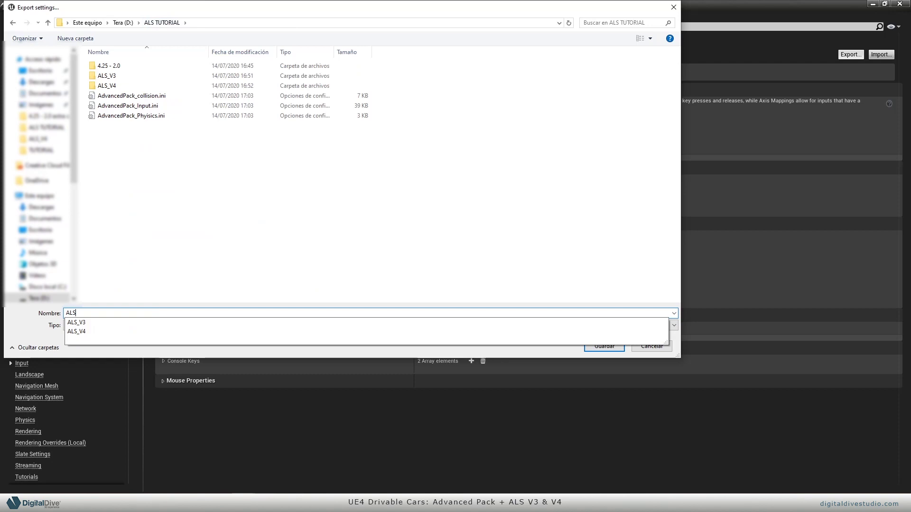
text(_input)
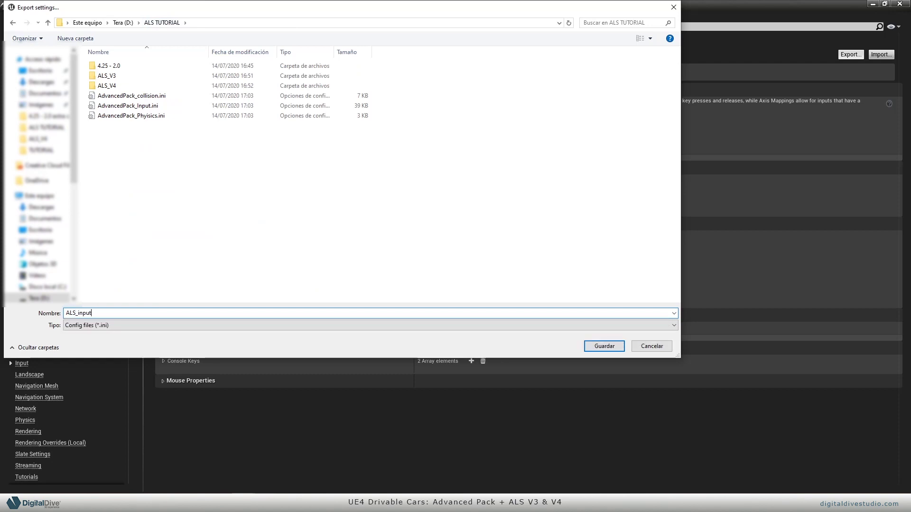
key(Return)
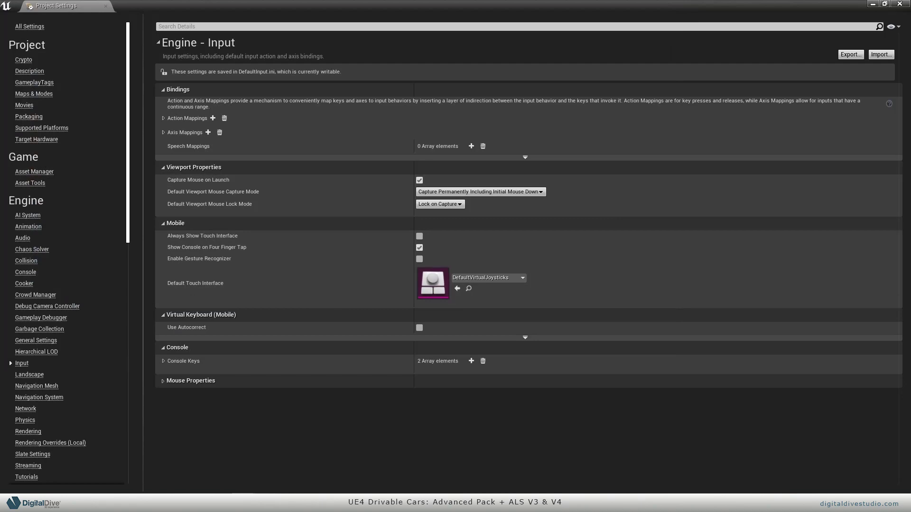
click(902, 4)
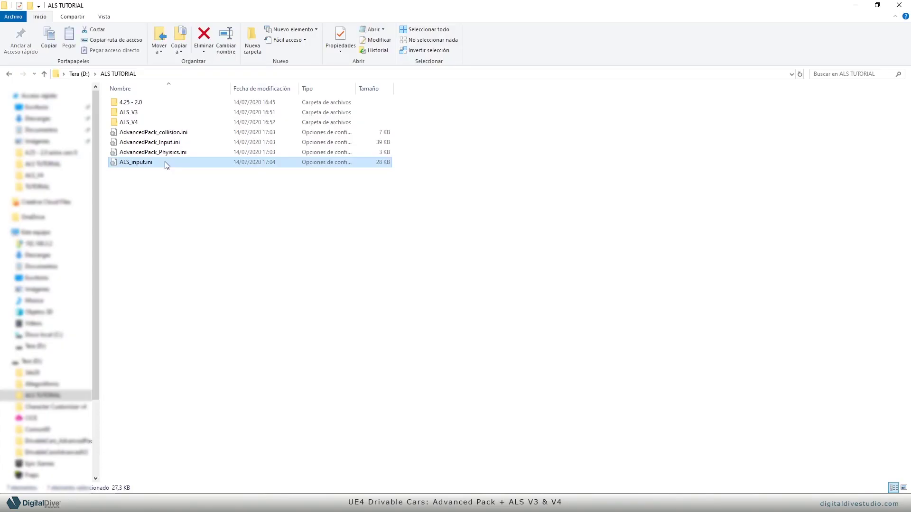
Step: Open ALS_input.ini and AdvancedPack_Input.ini from the ALS TUTORIAL folder side by side in Notepad
double_click(167, 163)
key(super+Left)
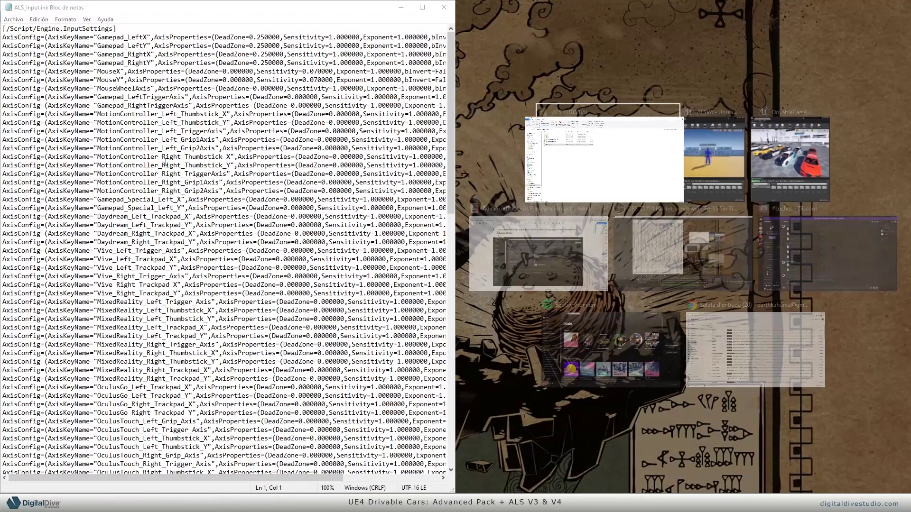
click(546, 159)
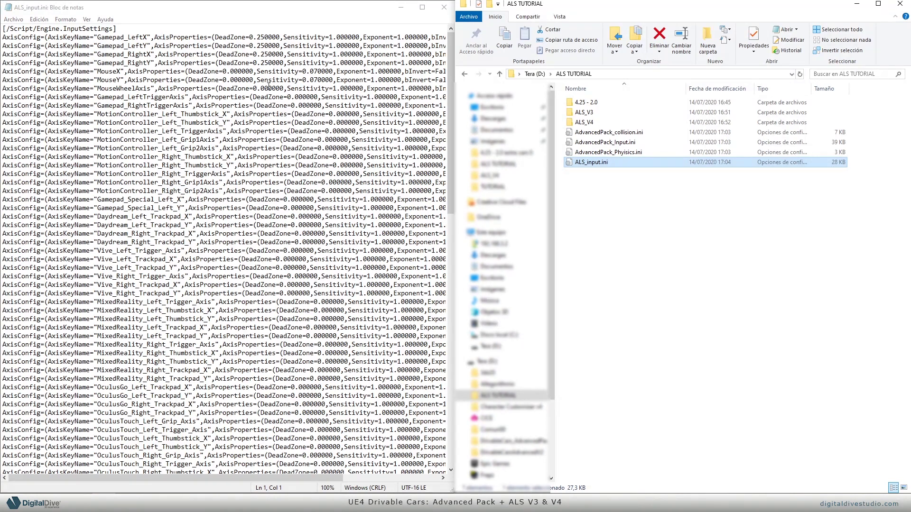
click(626, 207)
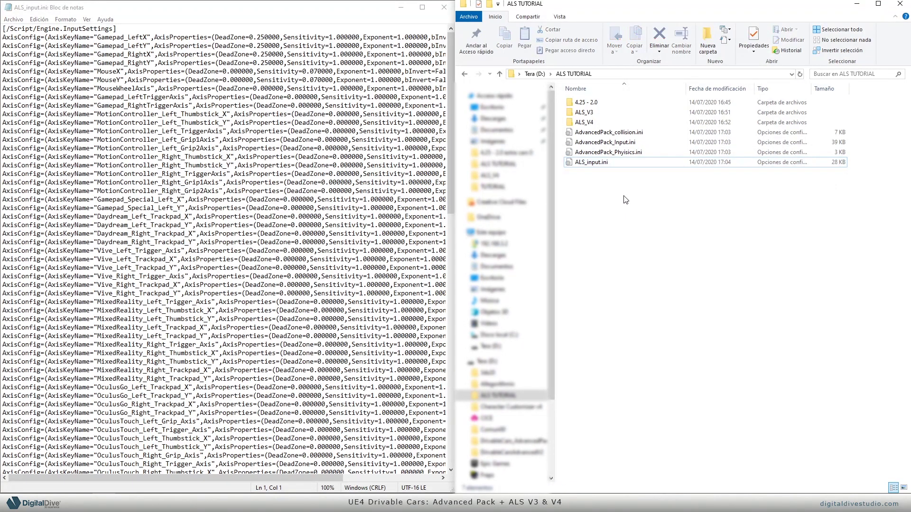
click(615, 142)
key(Return)
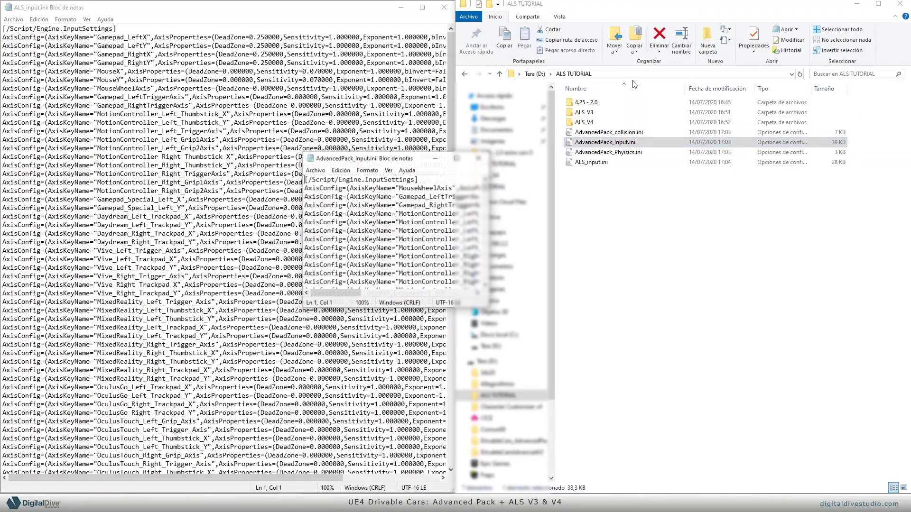
key(super+Right)
Step: Find and select the whole block of ActionMappings and AxisMappings lines in AdvancedPack_Input.ini
scroll(618, 66, down, 20)
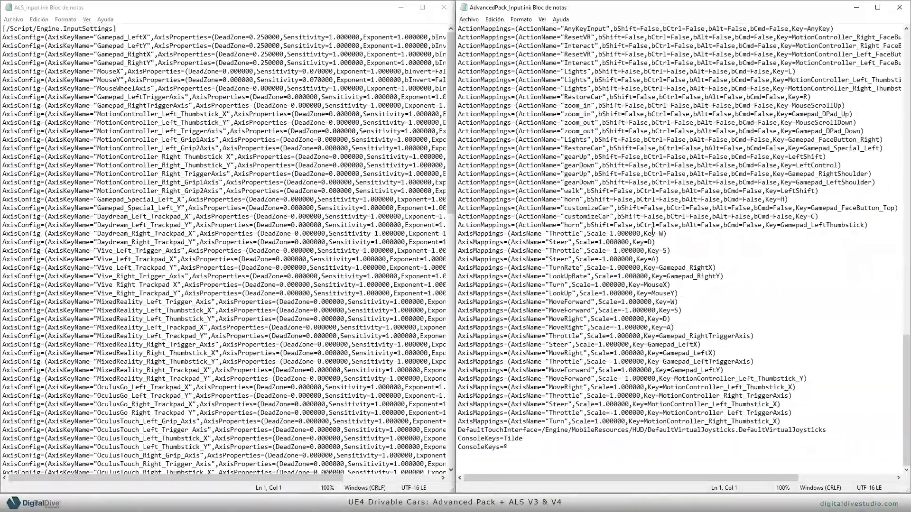
scroll(653, 231, up, 8)
scroll(628, 168, down, 4)
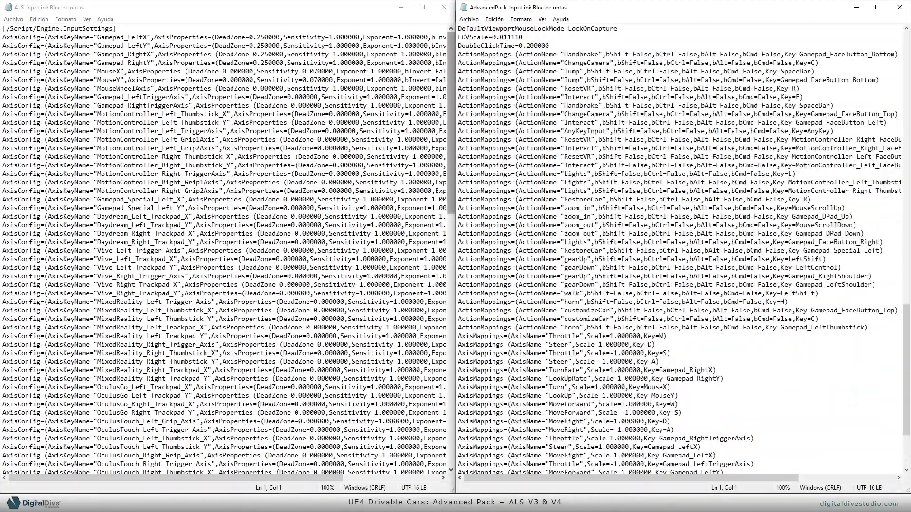
scroll(494, 144, up, 5)
click(460, 183)
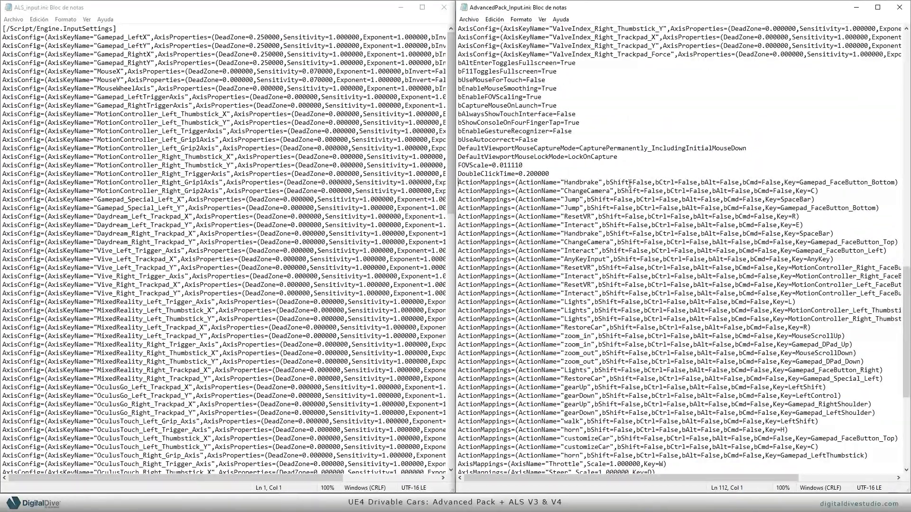
scroll(602, 199, down, 9)
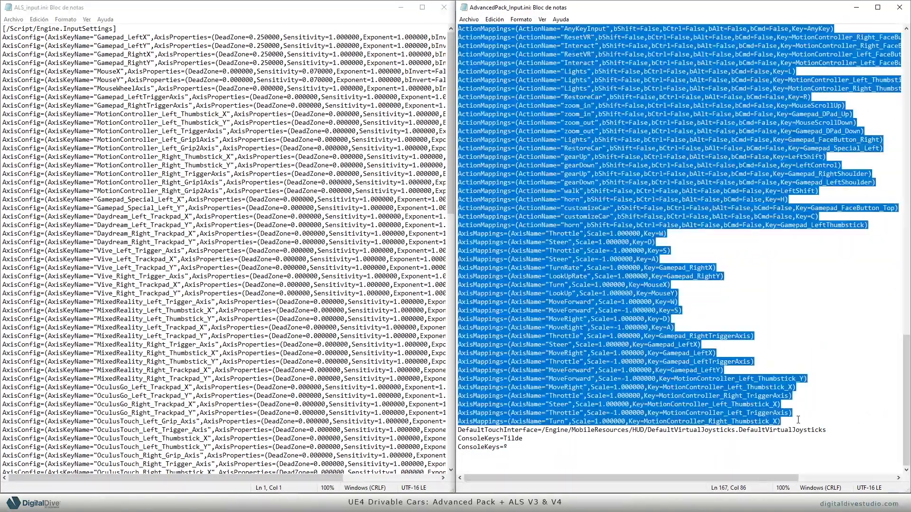
scroll(622, 388, up, 12)
scroll(631, 323, down, 12)
scroll(639, 250, up, 5)
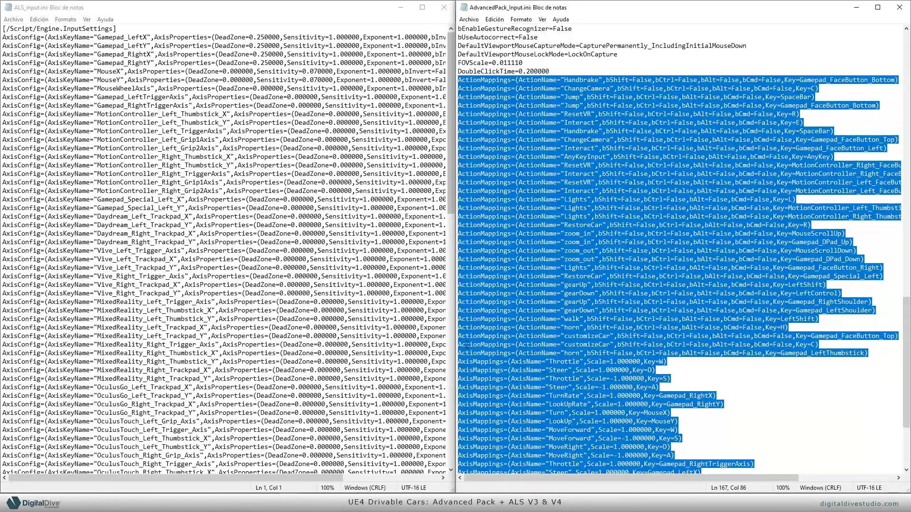
scroll(514, 241, down, 5)
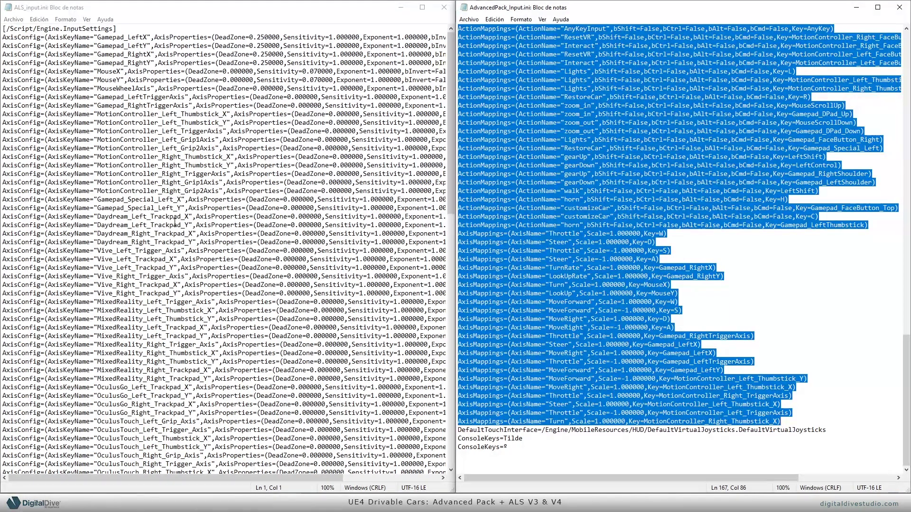
Step: Insert several blank lines in ALS_input.ini between the last AxisMappings line and the DefaultTouchInterface line
scroll(176, 221, down, 20)
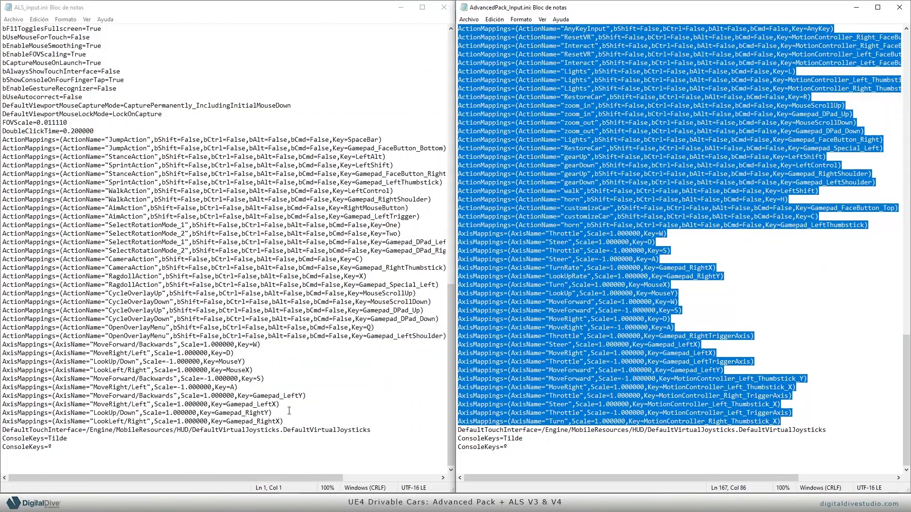
click(283, 420)
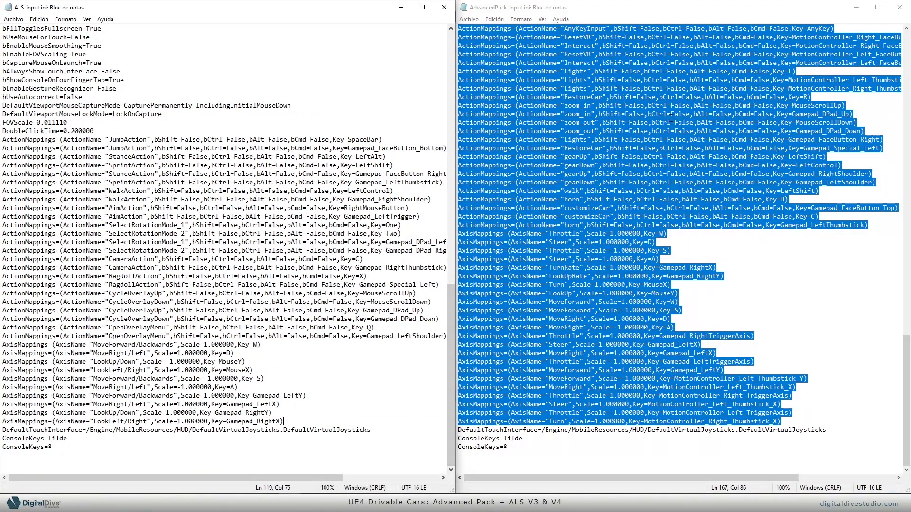
scroll(645, 249, up, 2)
scroll(646, 247, up, 2)
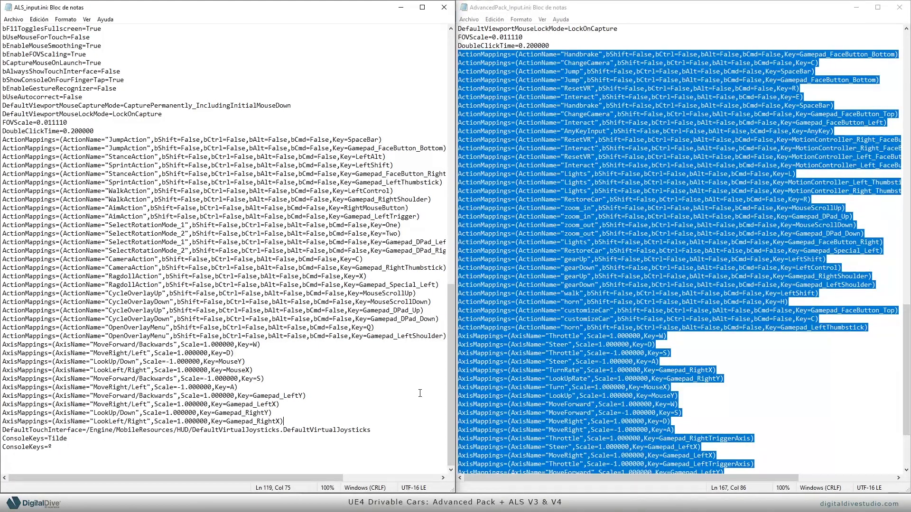
key(Return)
key(Return)
key(Return)
key(Return)
key(Return)
key(Up)
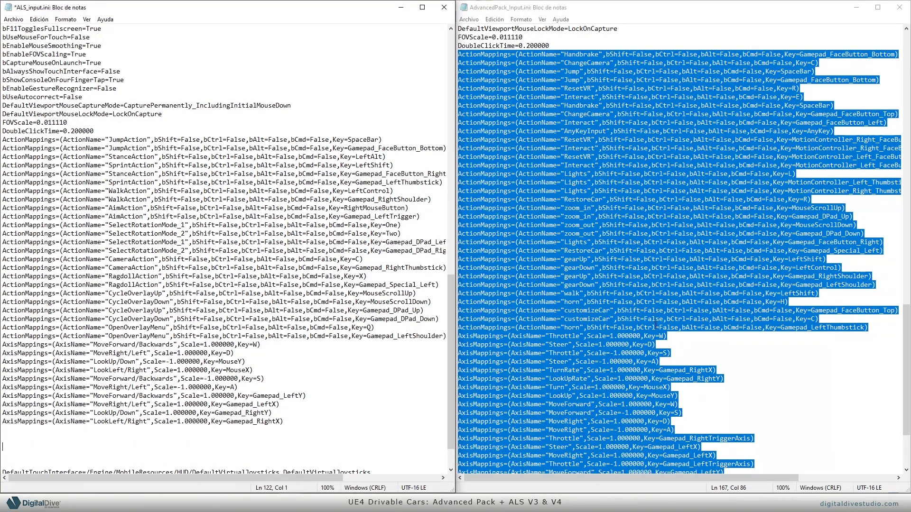
Step: Copy all ActionMappings and AxisMappings lines from AdvancedPack_Input.ini into the blank space below the existing mappings in ALS_input.ini
click(682, 378)
scroll(771, 380, down, 4)
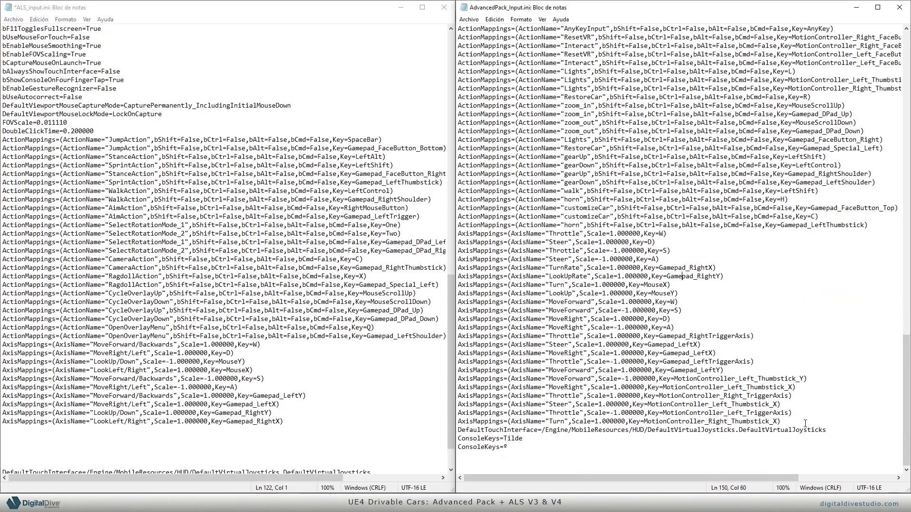
drag(793, 422, 445, 107)
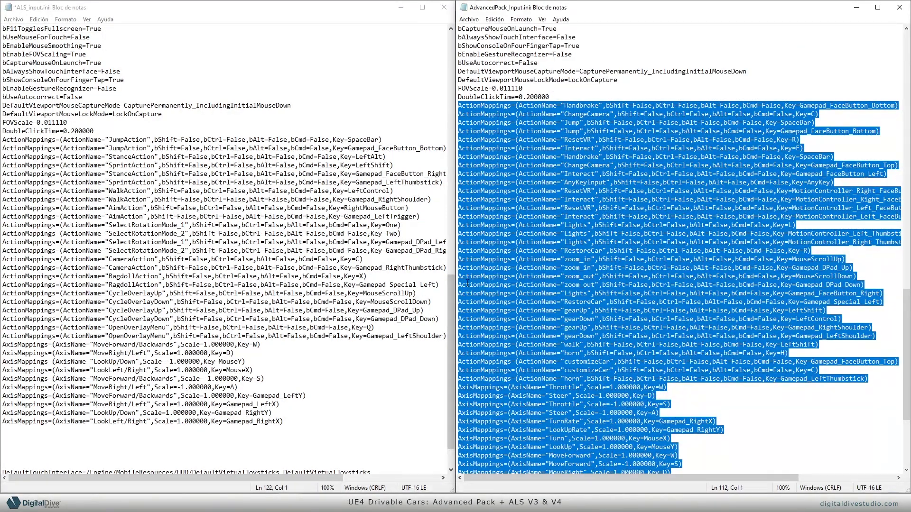
click(75, 438)
key(ctrl+v)
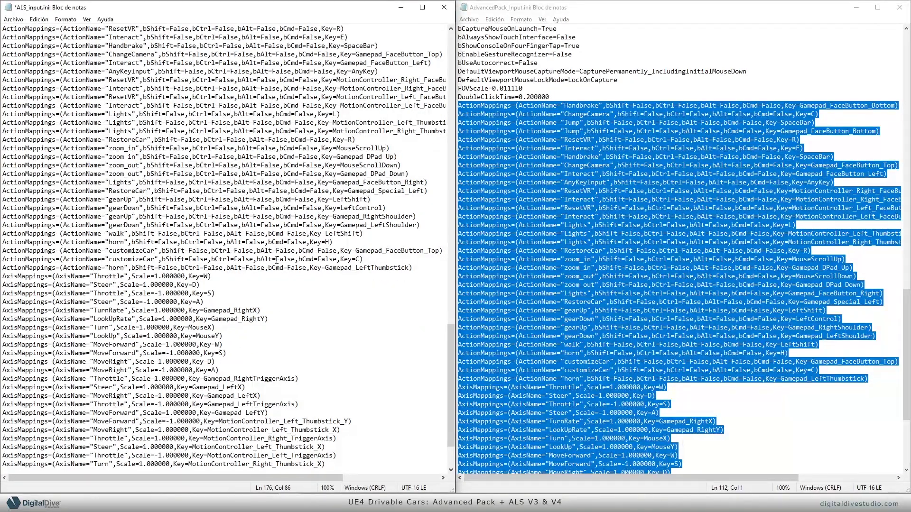
scroll(277, 259, up, 11)
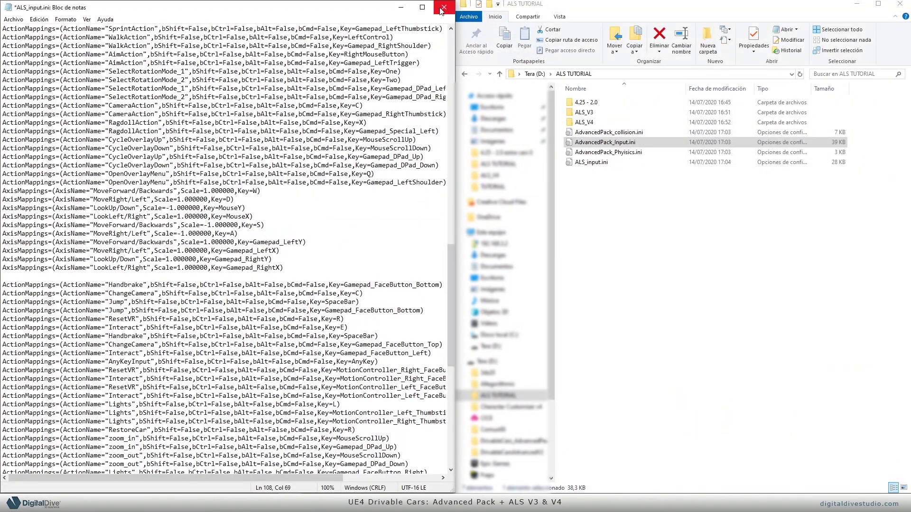
Step: Close ALS_input.ini with its changes saved and minimize the ALS TUTORIAL folder window
click(444, 8)
click(408, 257)
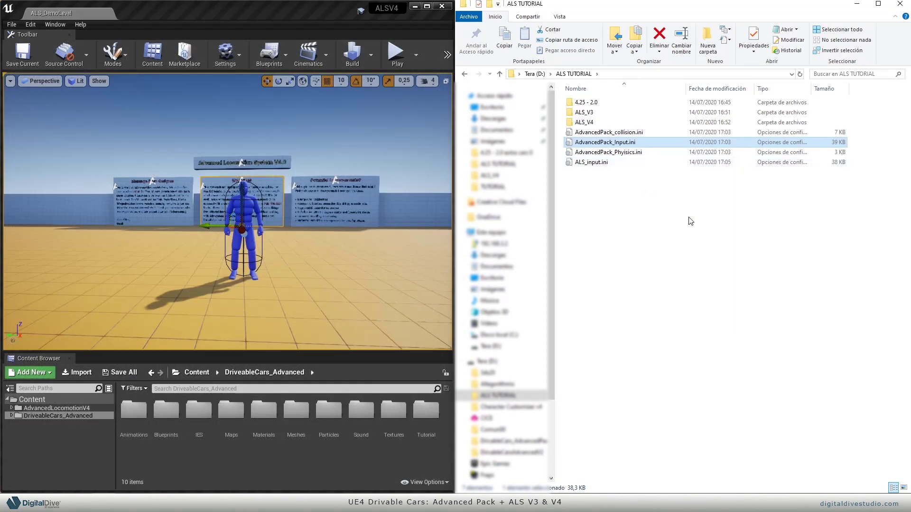
click(691, 221)
click(857, 3)
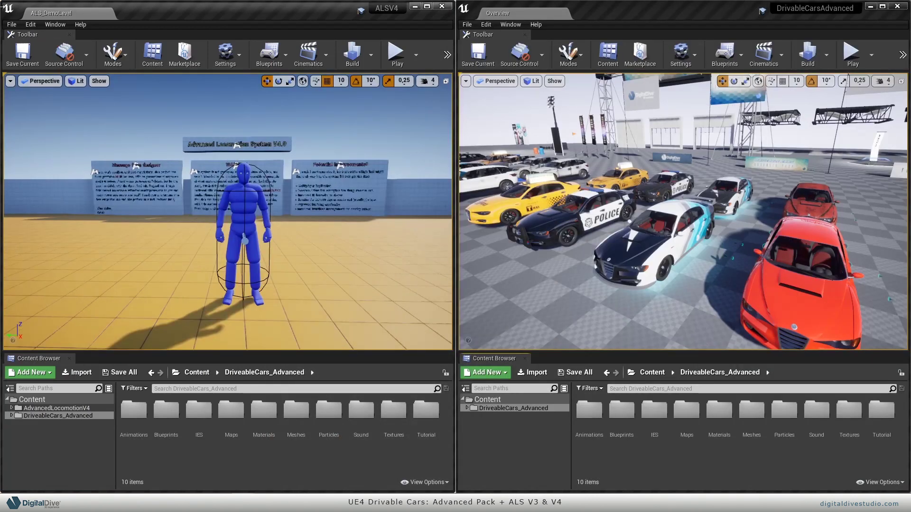
Step: Import AdvancedPack_collision.ini from the ALS TUTORIAL folder into the ALSV4 project's Engine Collision settings
click(31, 24)
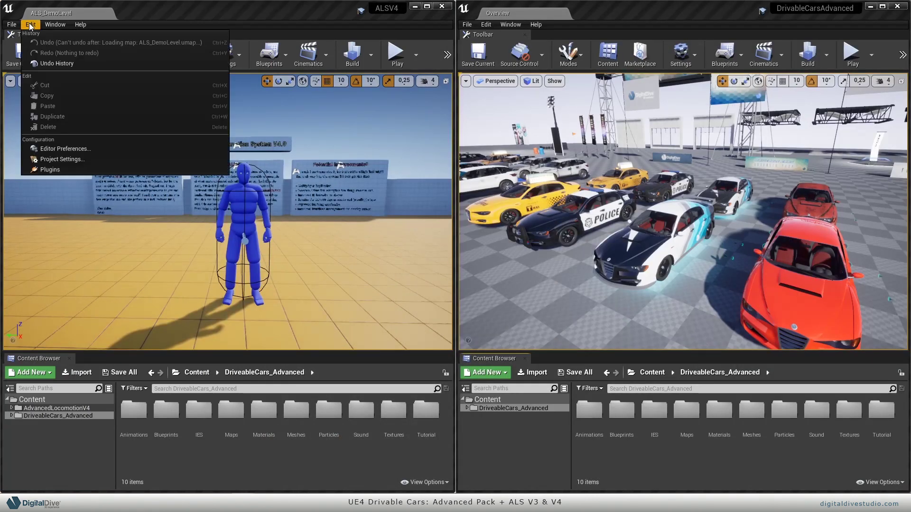
click(48, 158)
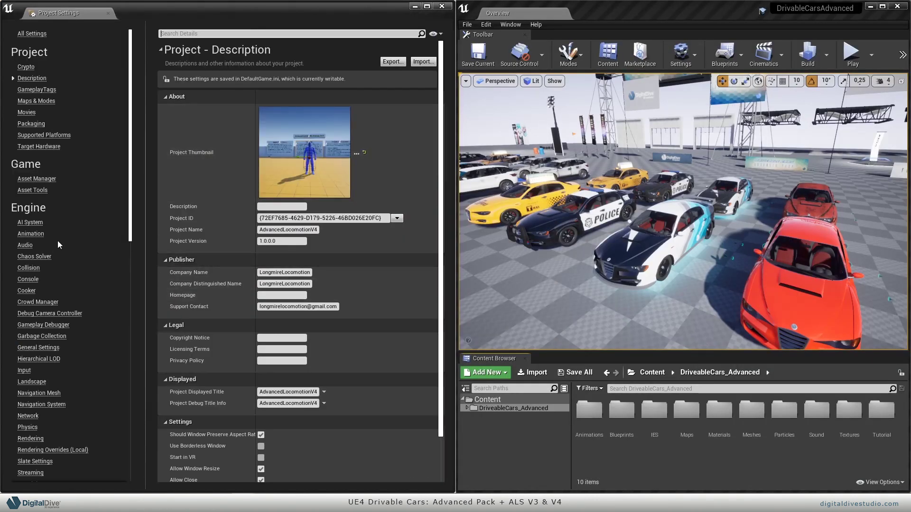
click(29, 268)
click(423, 62)
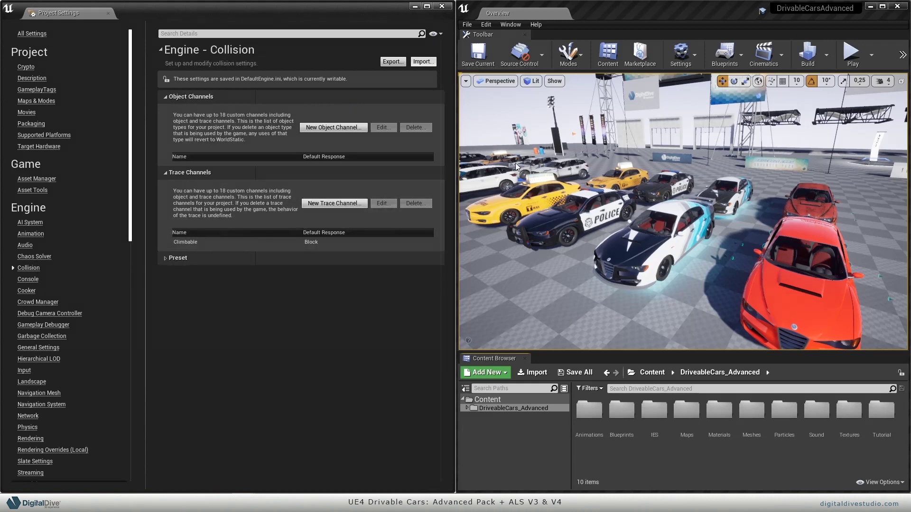
click(171, 23)
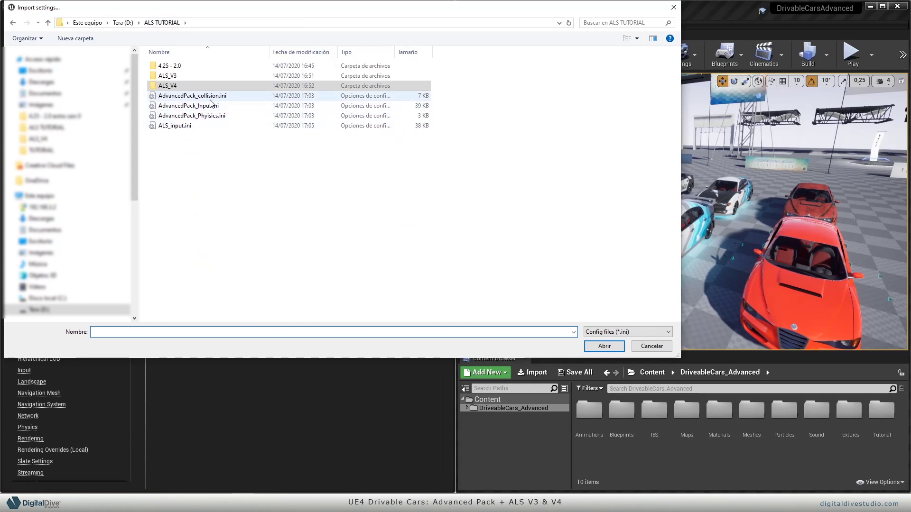
double_click(210, 97)
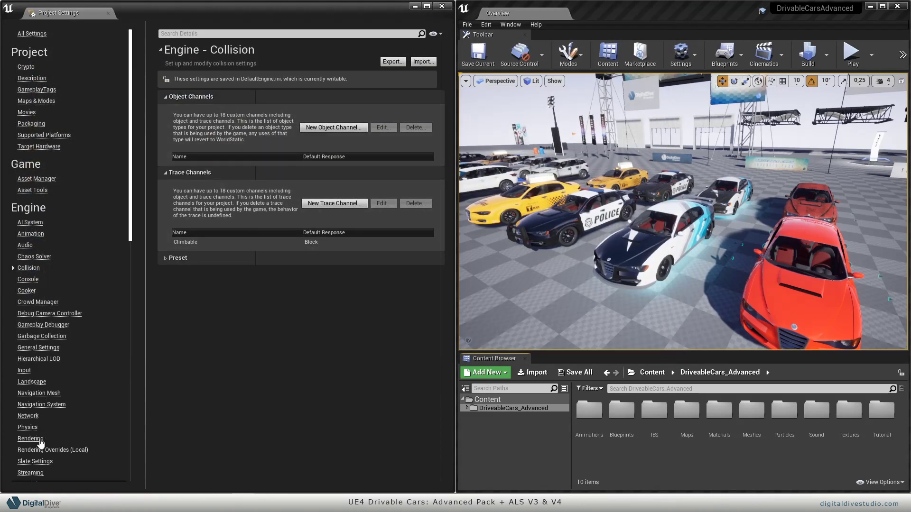
Step: Import AdvancedPack_Phyisics.ini from the ALS TUTORIAL folder into the ALSV4 project's Engine Physics settings
click(29, 428)
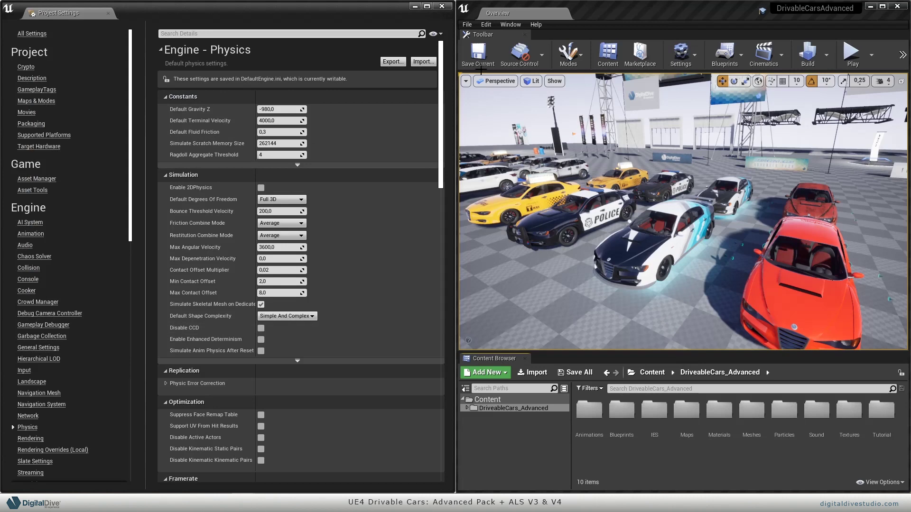
click(422, 62)
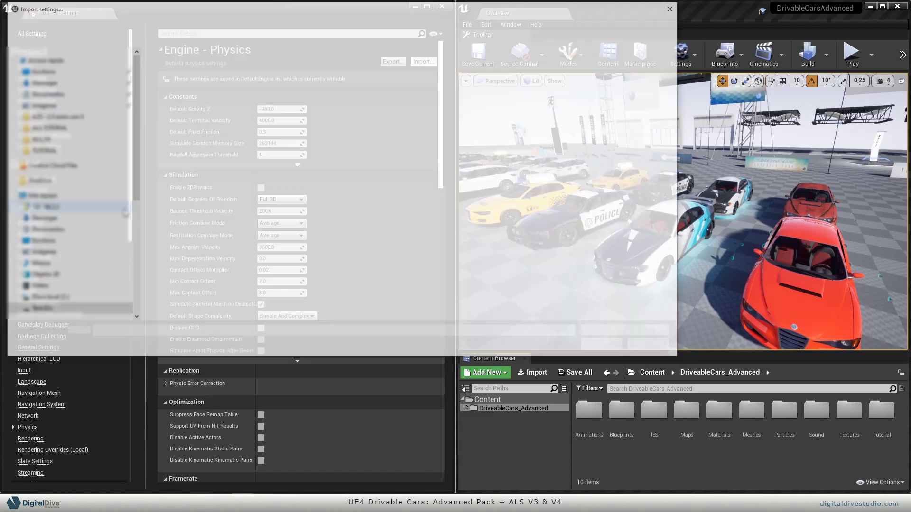
click(164, 22)
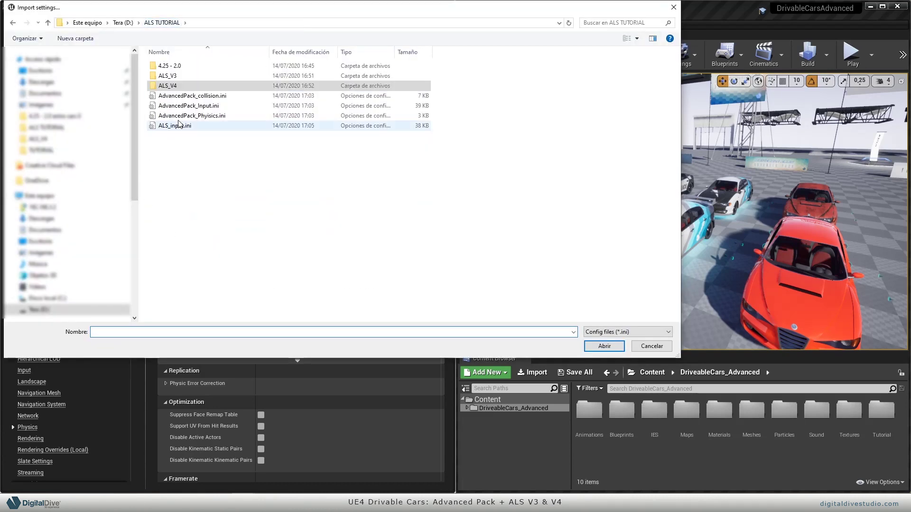
click(196, 115)
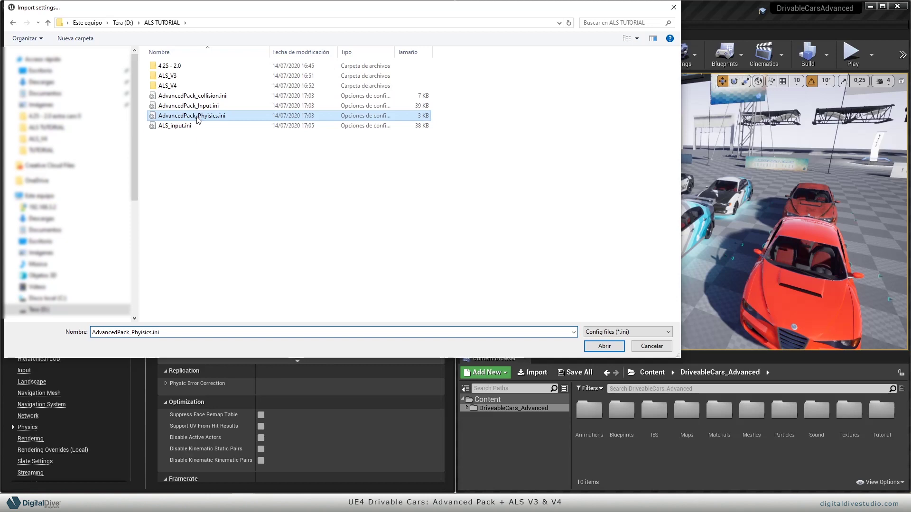
double_click(222, 118)
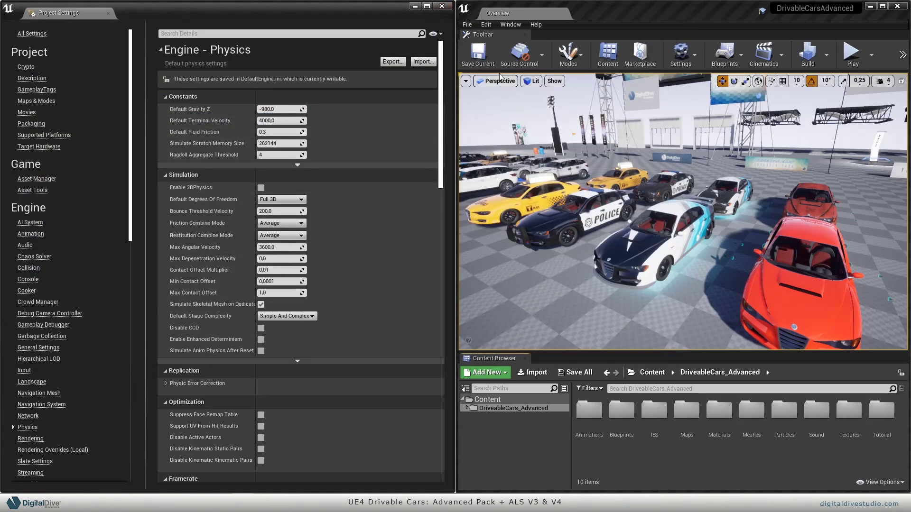
Step: Close the project settings and the ALSV4 editor, and reopen the project from ALSV4.uproject in the ALS_V4 folder
click(447, 7)
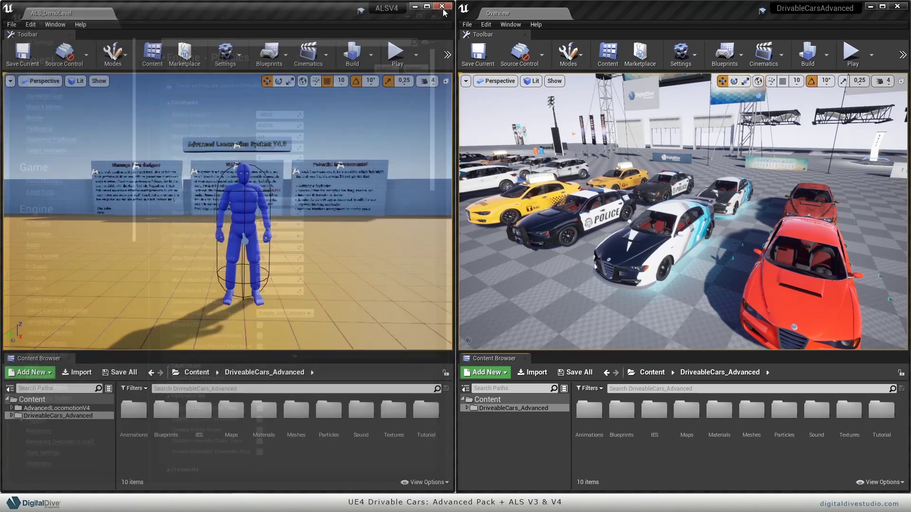
click(442, 5)
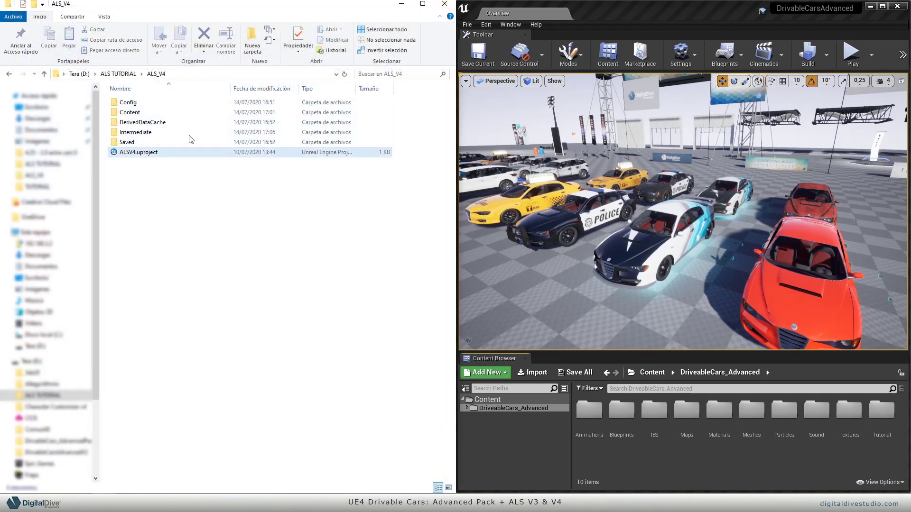
double_click(142, 153)
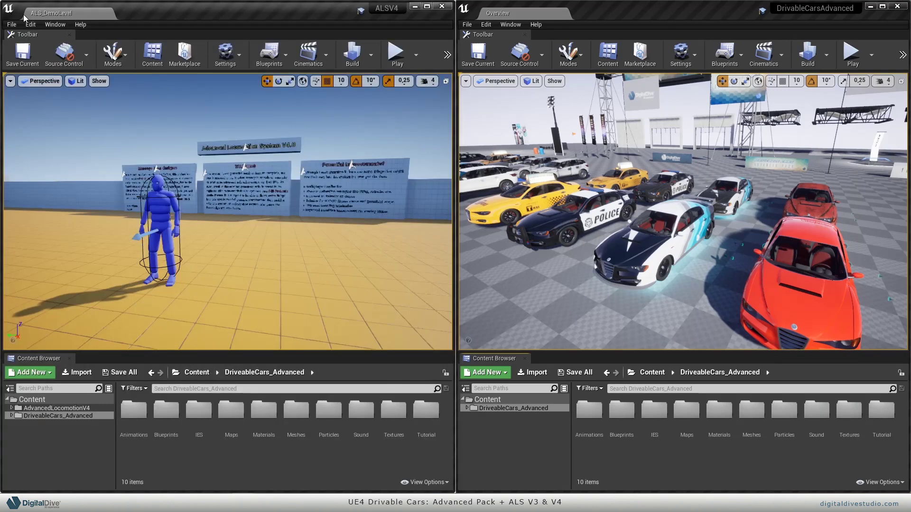
Step: Open the reopened ALSV4 project's Engine Input settings and expand the Action Mappings and Axis Mappings
click(30, 25)
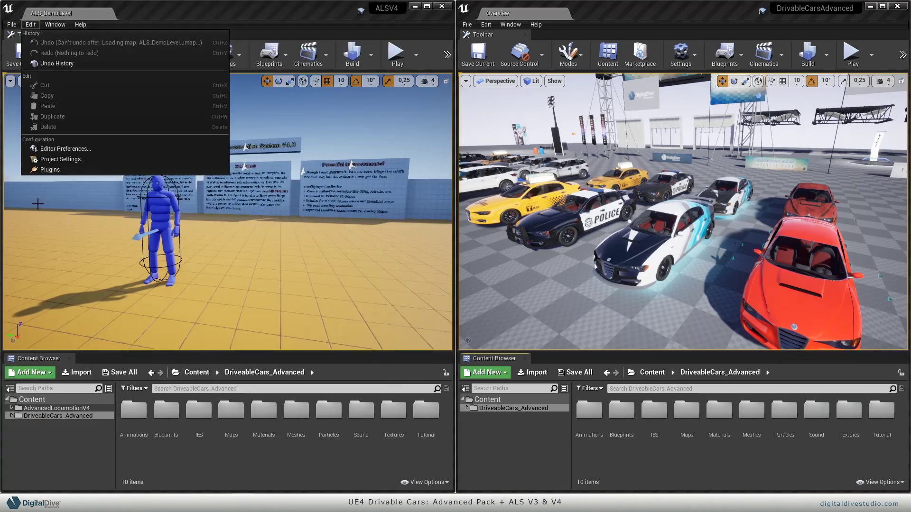
click(65, 160)
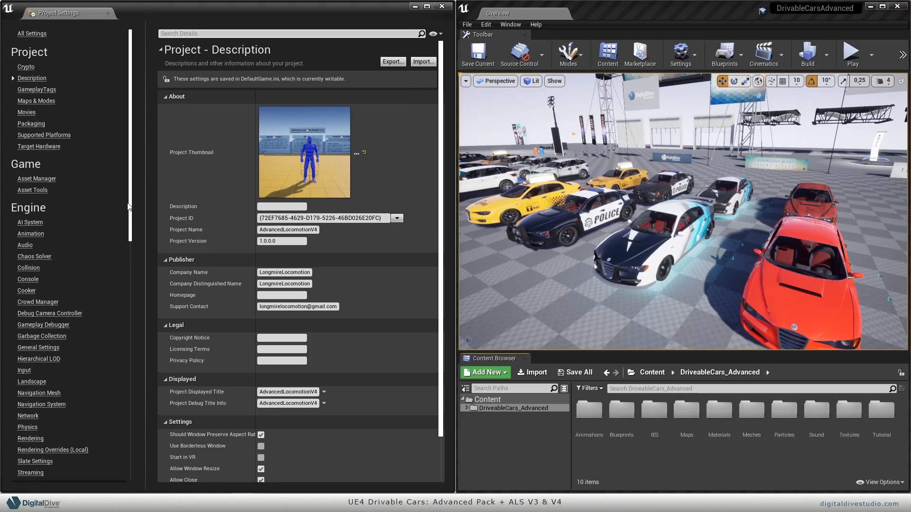
click(24, 371)
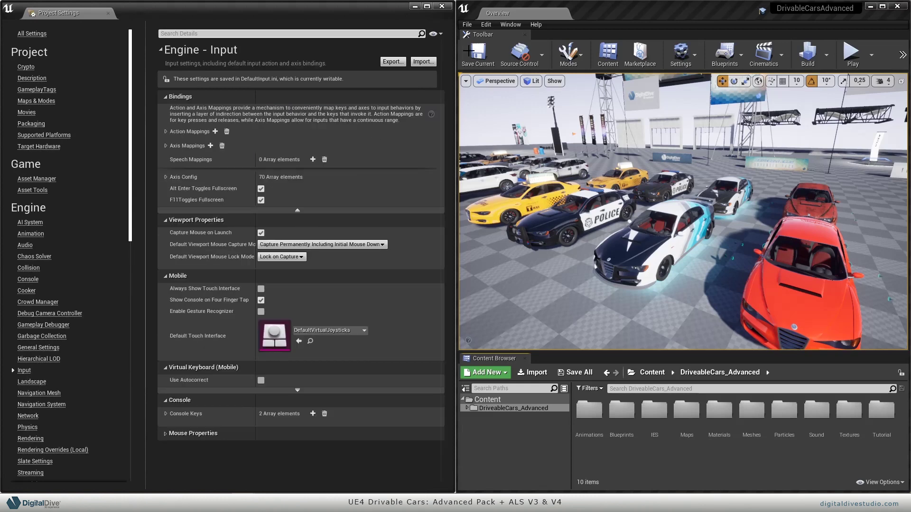
click(165, 132)
click(166, 294)
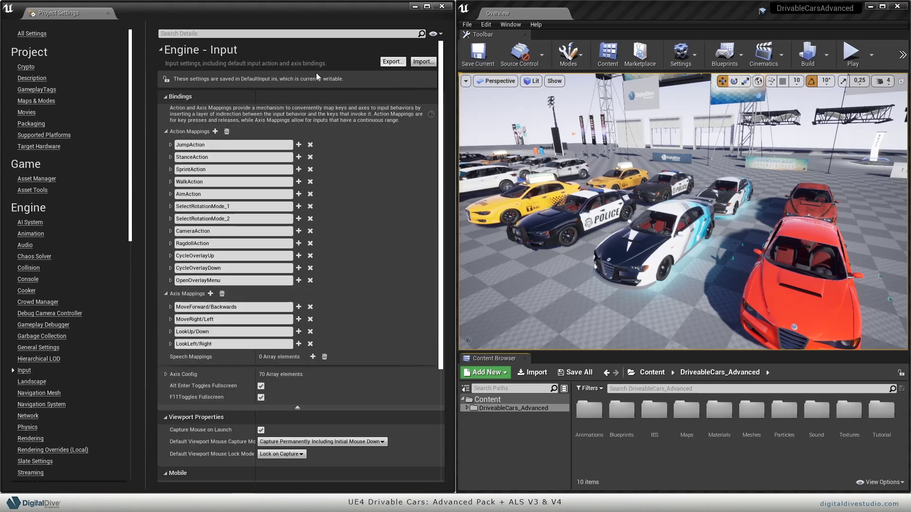
Step: Import ALS_input.ini from the ALS TUTORIAL folder into the Engine Input settings, review the merged mappings and close the project settings
click(423, 61)
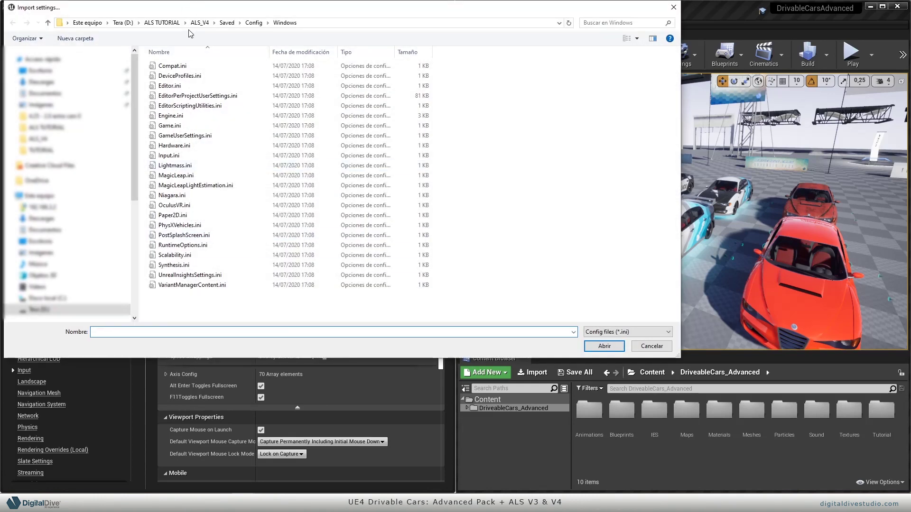
click(162, 22)
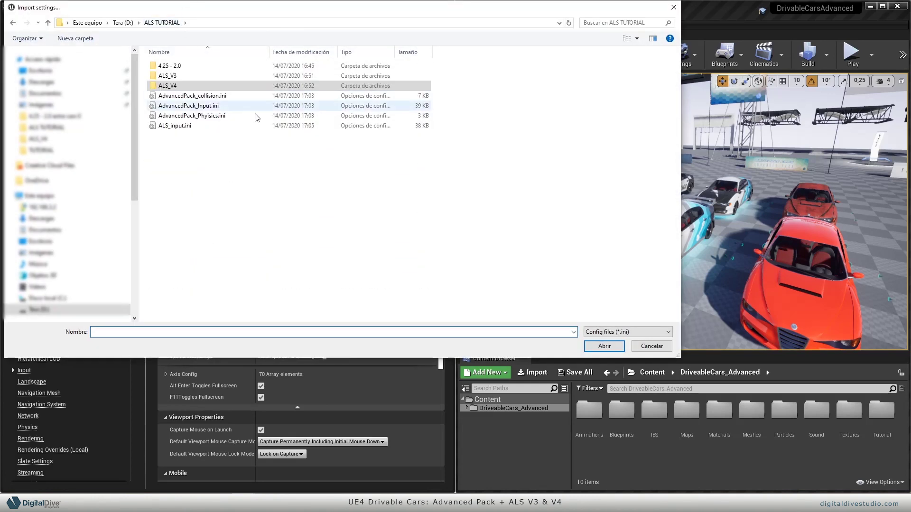
double_click(212, 126)
scroll(321, 212, down, 10)
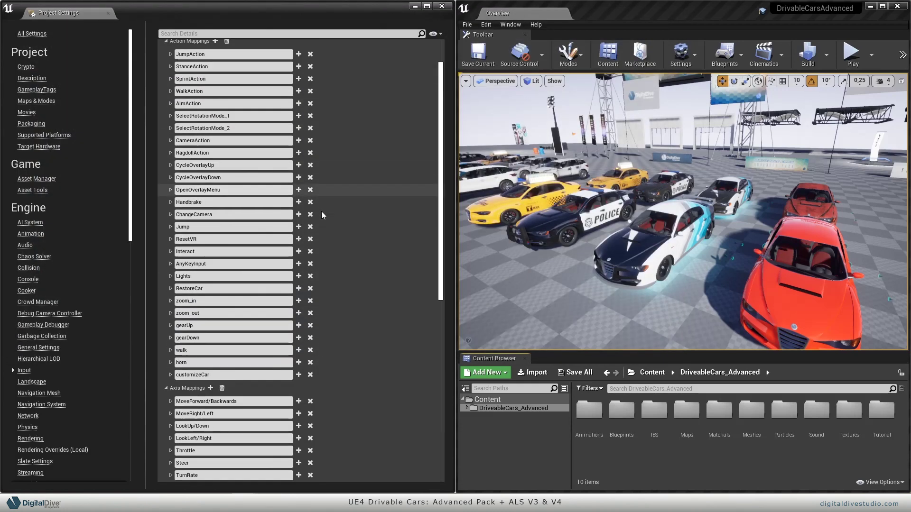
scroll(318, 216, up, 6)
scroll(318, 217, up, 4)
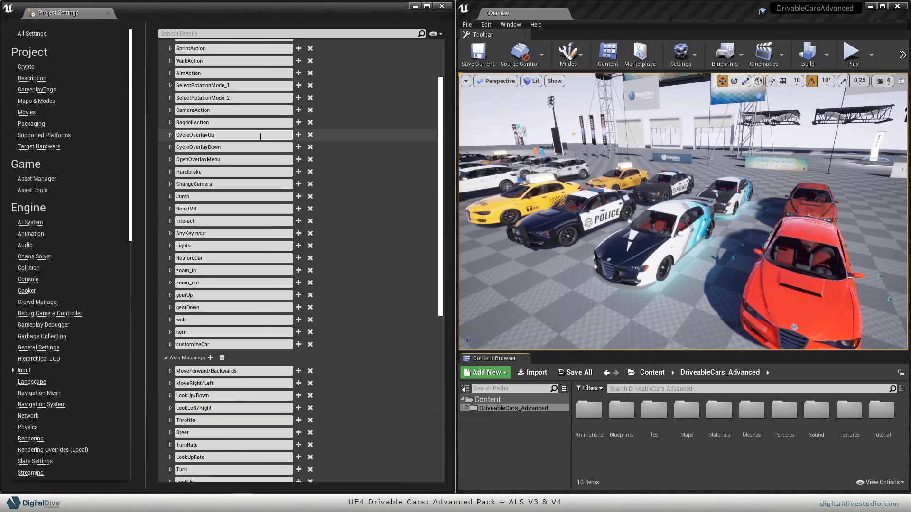
scroll(216, 206, down, 5)
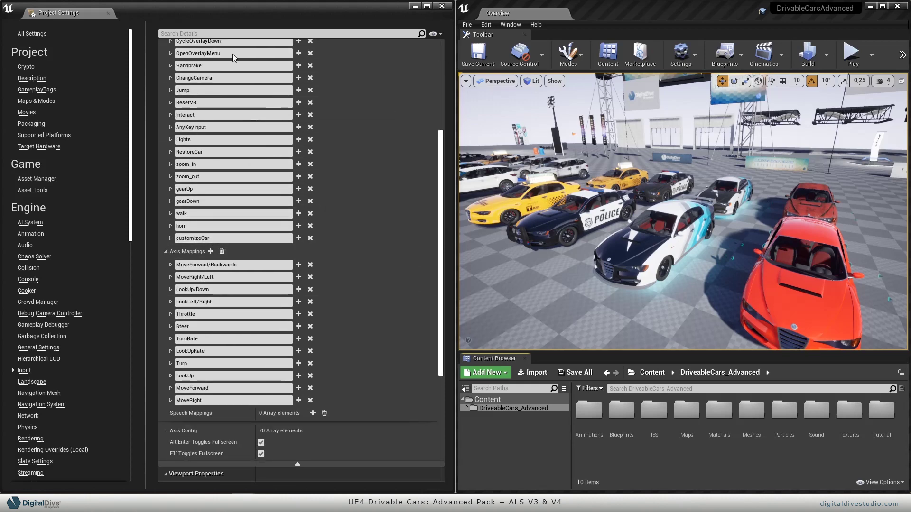
scroll(356, 138, up, 6)
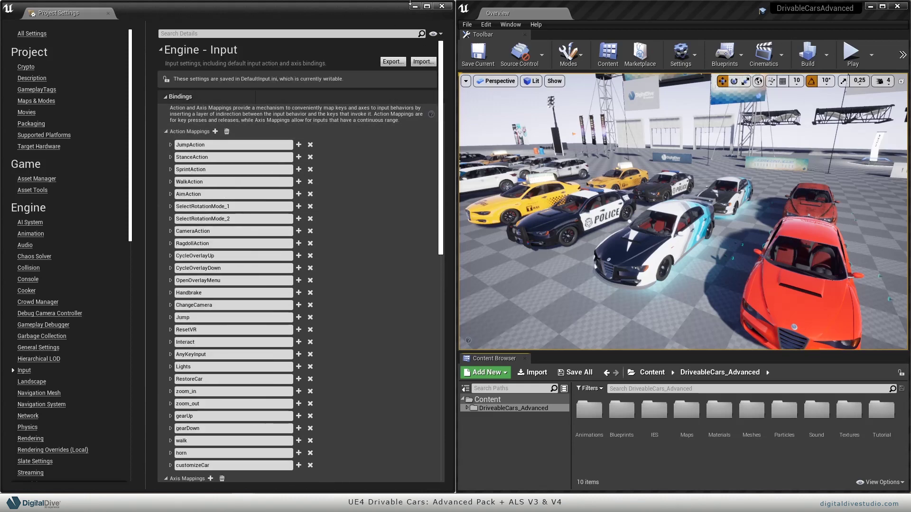
click(442, 8)
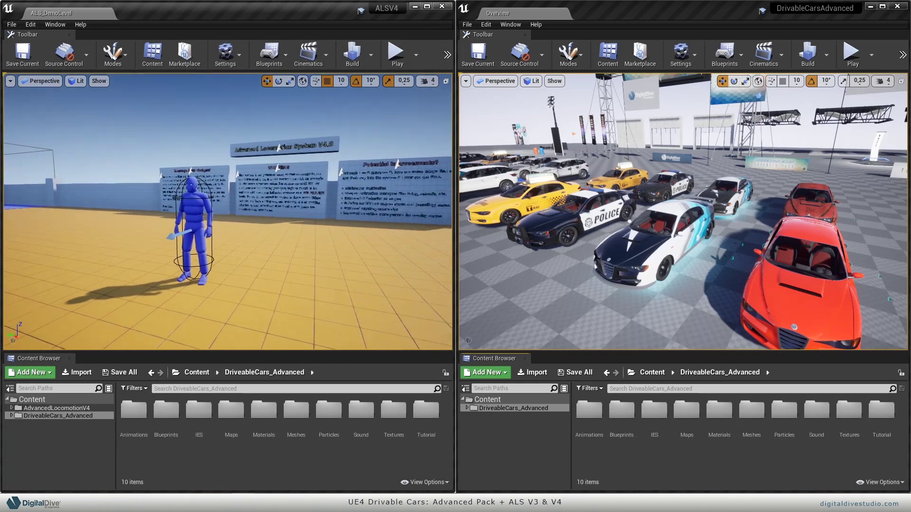
Step: Close the DrivableCarsAdvanced editor and frame an open floor area beside the character in ALS_DemoLevel
right_drag(249, 194, 230, 181)
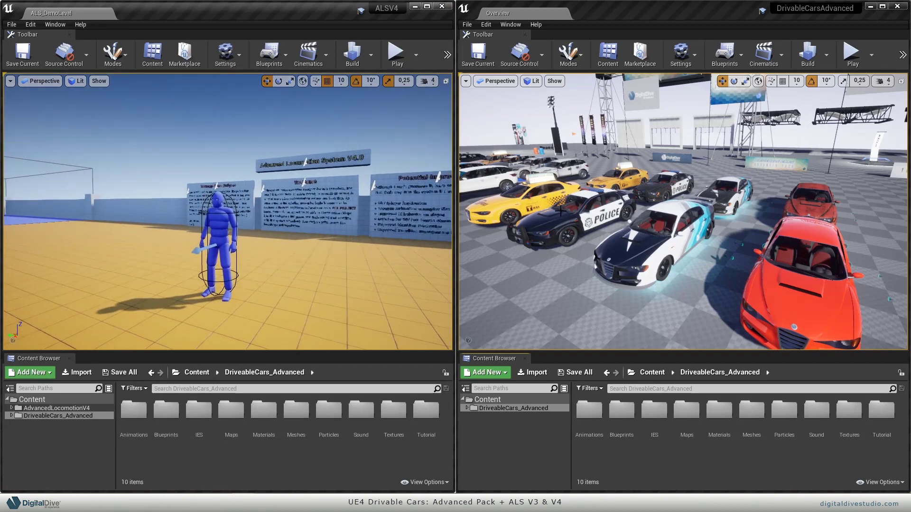
click(900, 10)
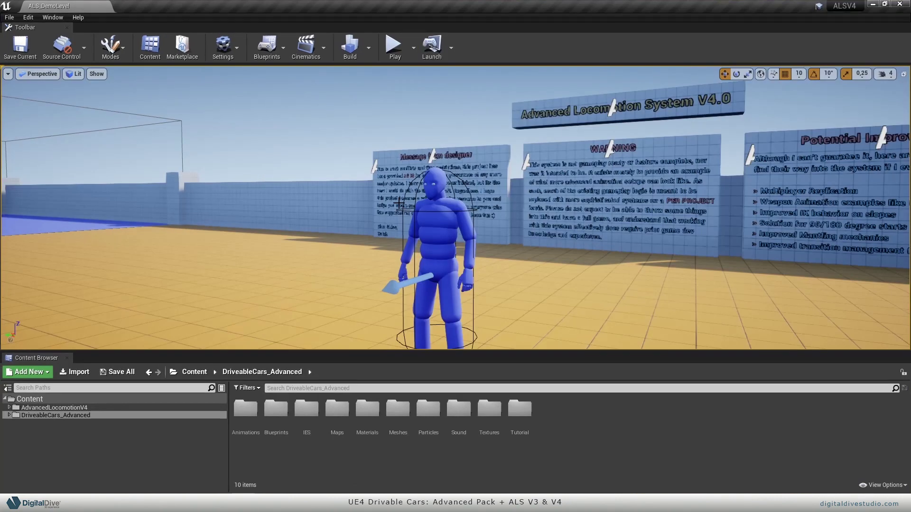
key(f)
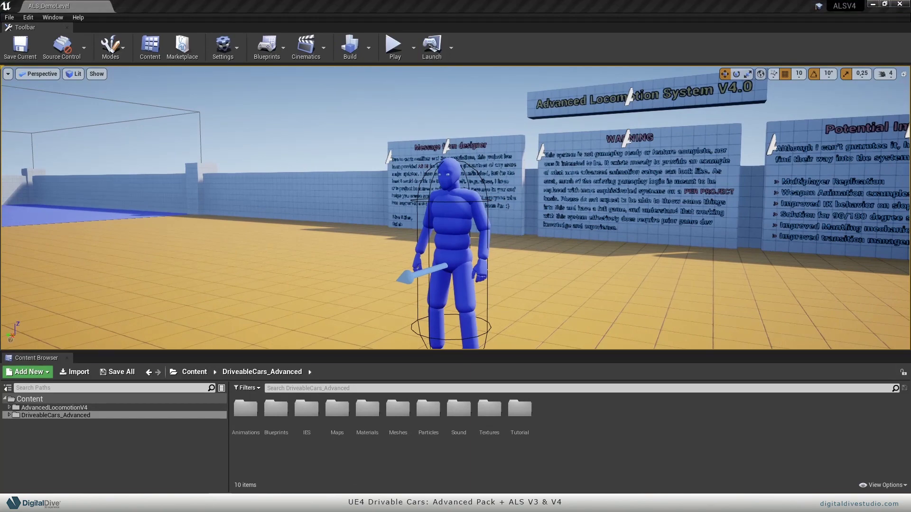
right_drag(631, 163, 621, 221)
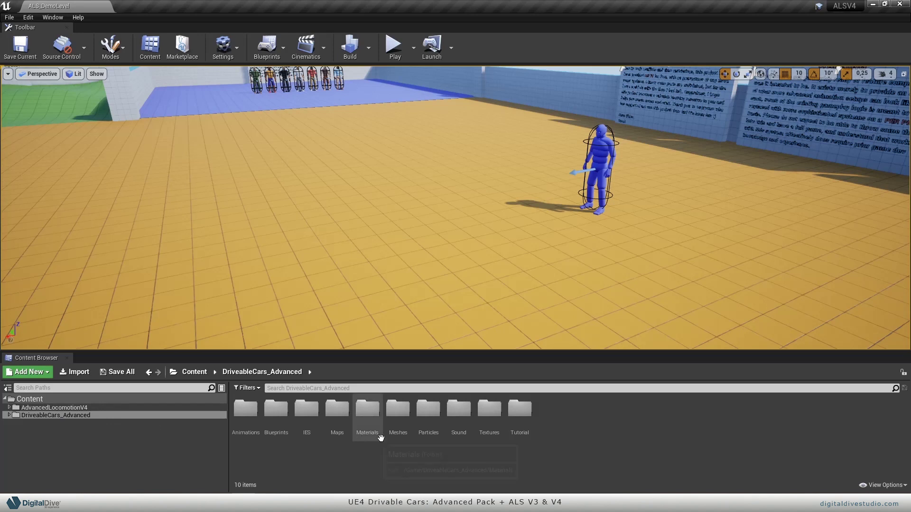
Step: Place BP_Sedan_child_extras from Blueprints/Vehicles/Cars/Sedan on the floor near the character, and show the level in Game View
double_click(283, 423)
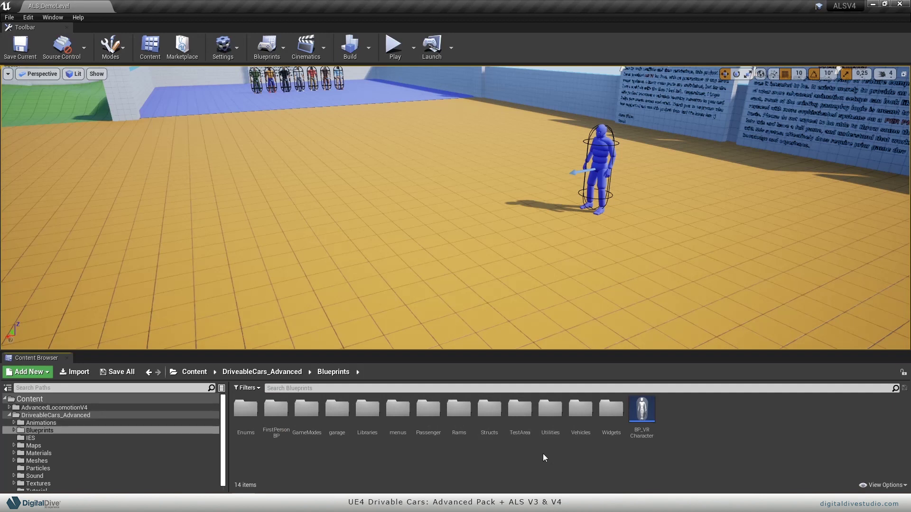
double_click(580, 409)
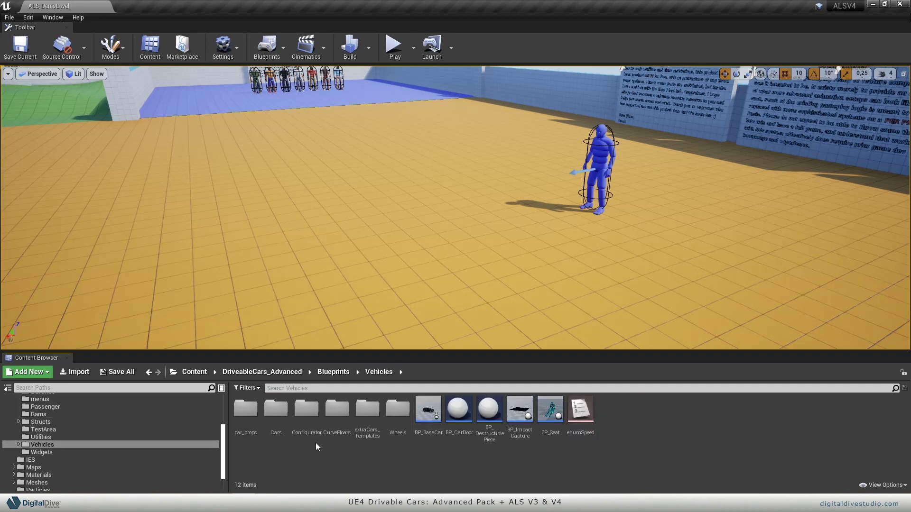
double_click(275, 408)
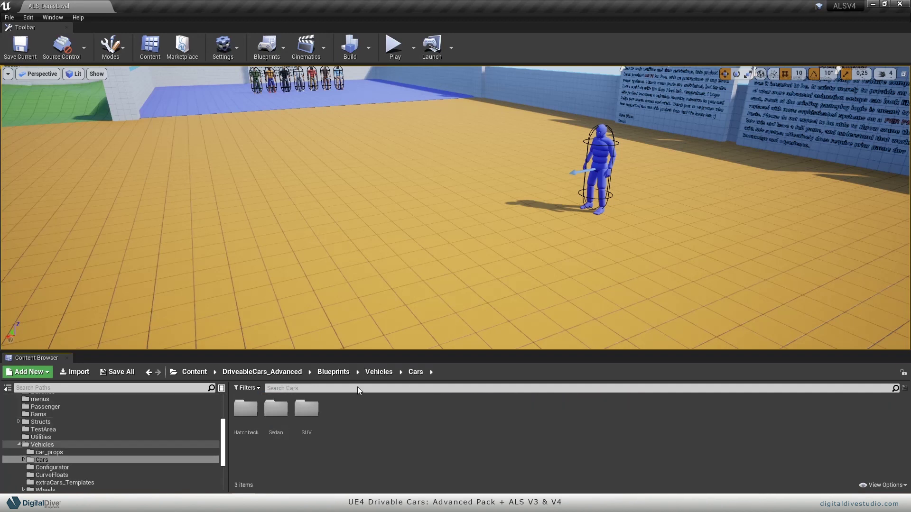
double_click(268, 415)
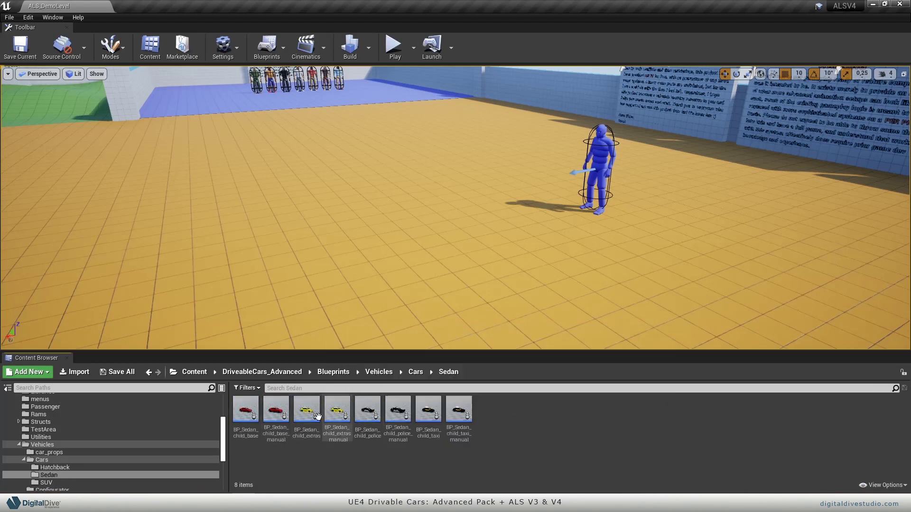
drag(317, 416, 446, 316)
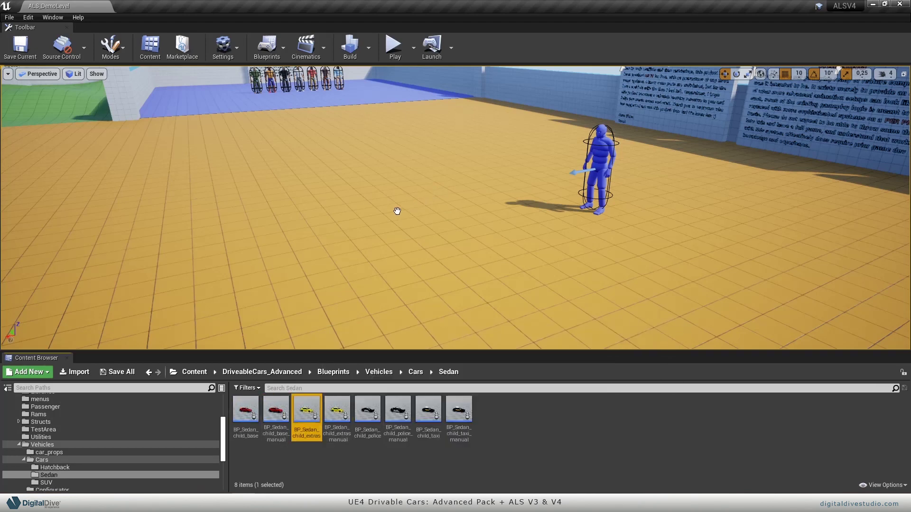
drag(397, 211, 404, 212)
right_drag(413, 264, 488, 290)
key(g)
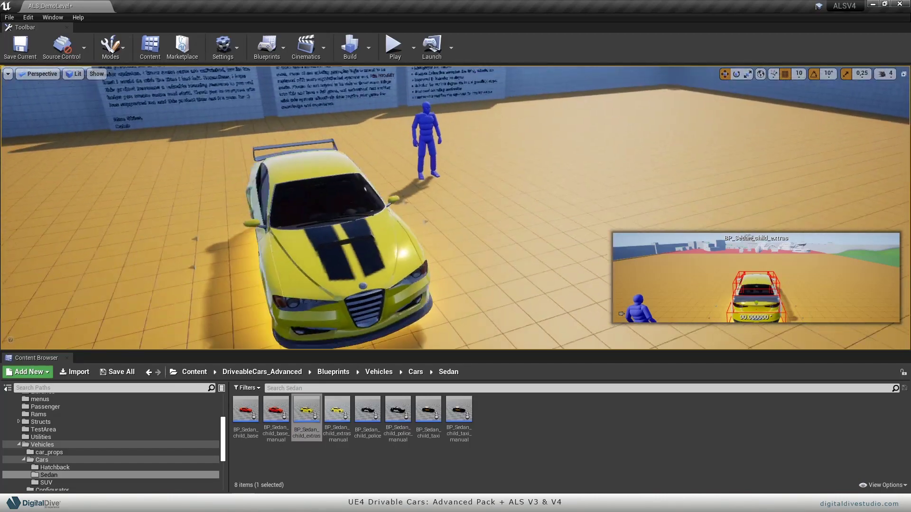
Step: Play the level in the editor, drive the yellow sedan across the floor, and stop the play session
right_drag(436, 280, 385, 248)
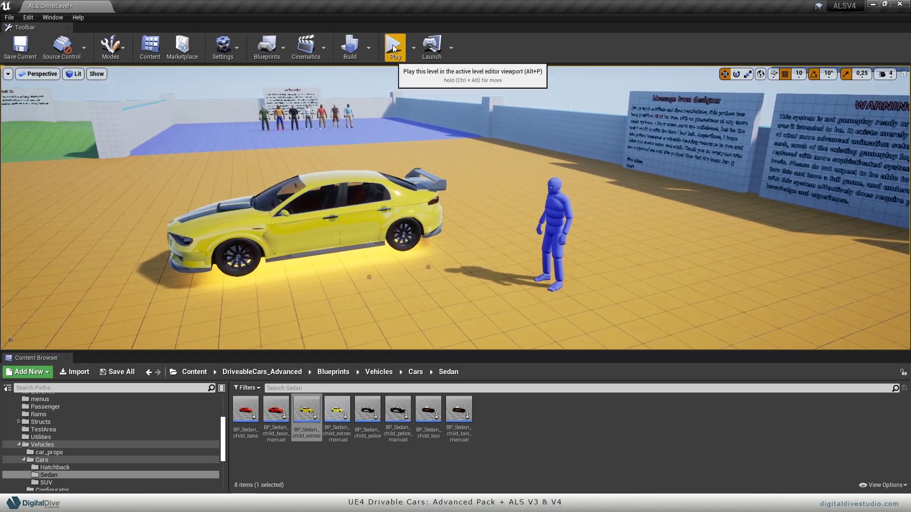
key(alt+p)
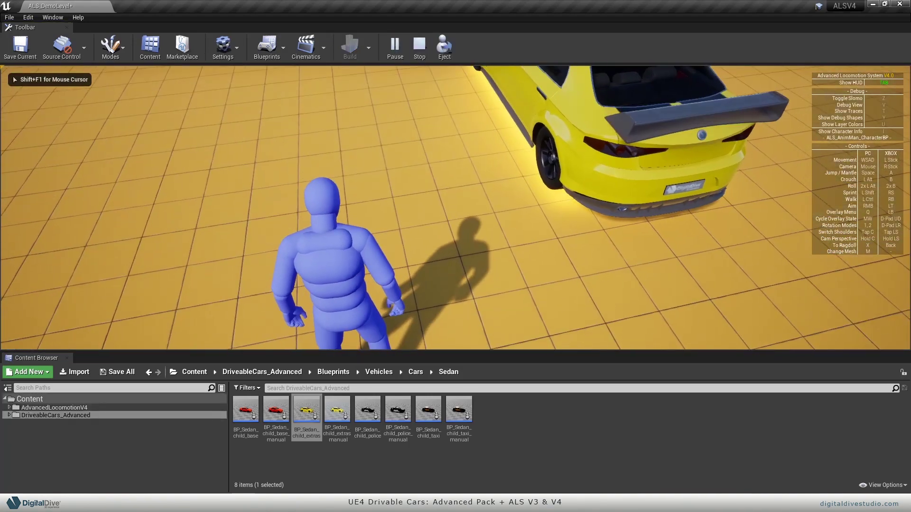
key(w)
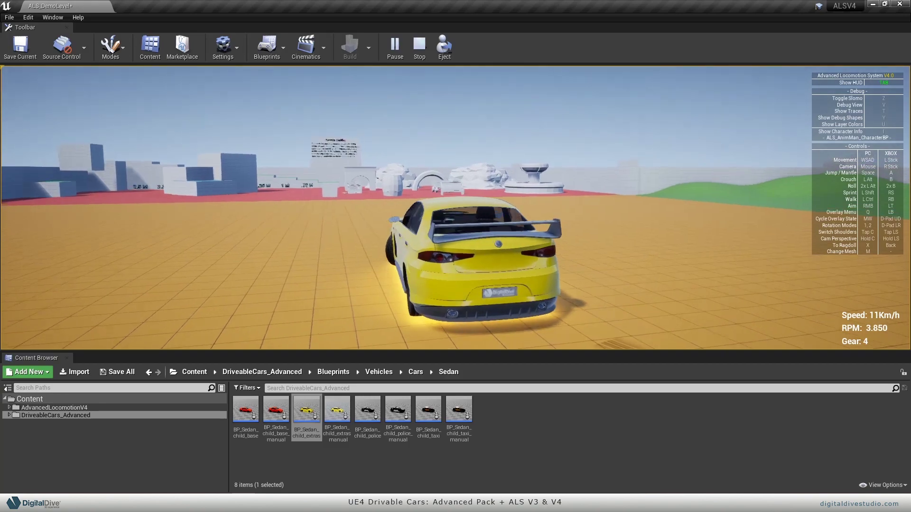
key(Escape)
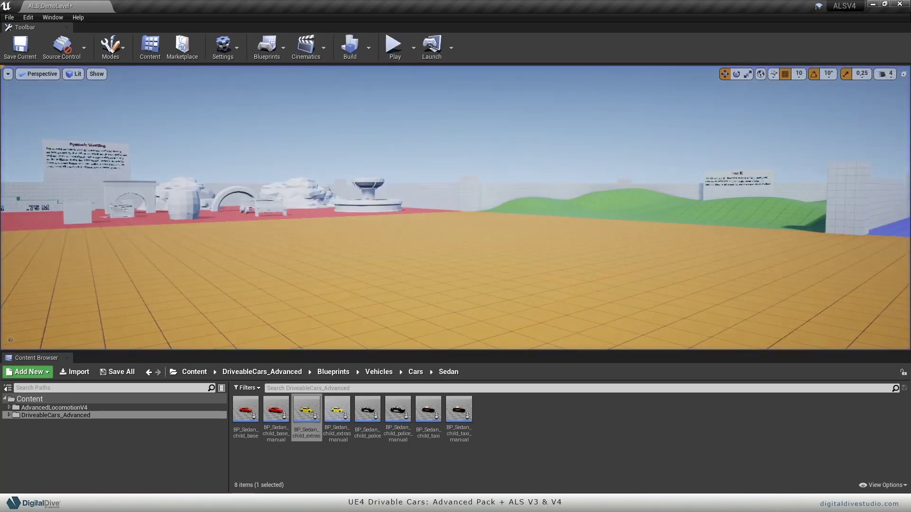
right_drag(579, 209, 732, 216)
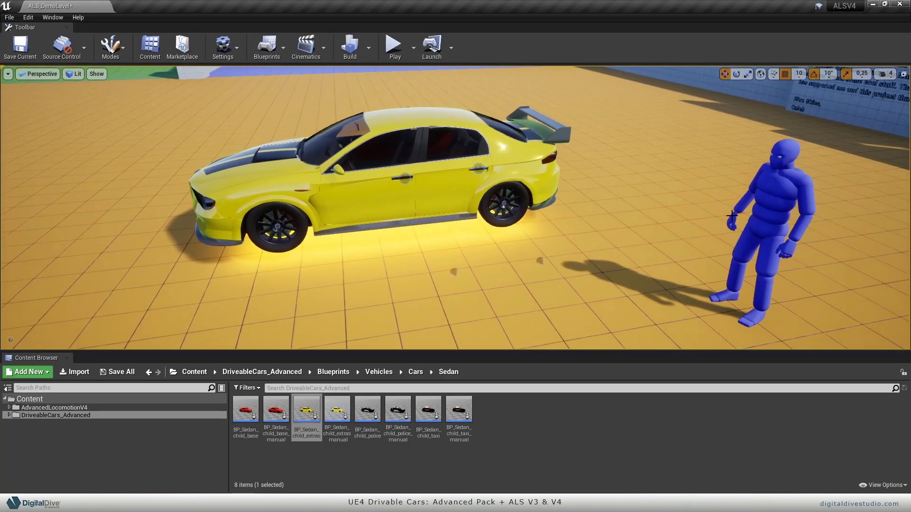
click(461, 279)
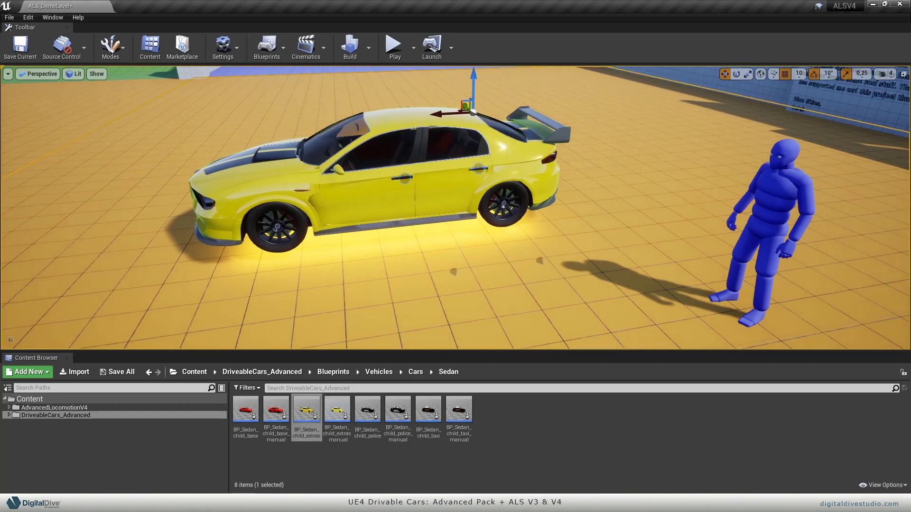
right_drag(462, 279, 615, 278)
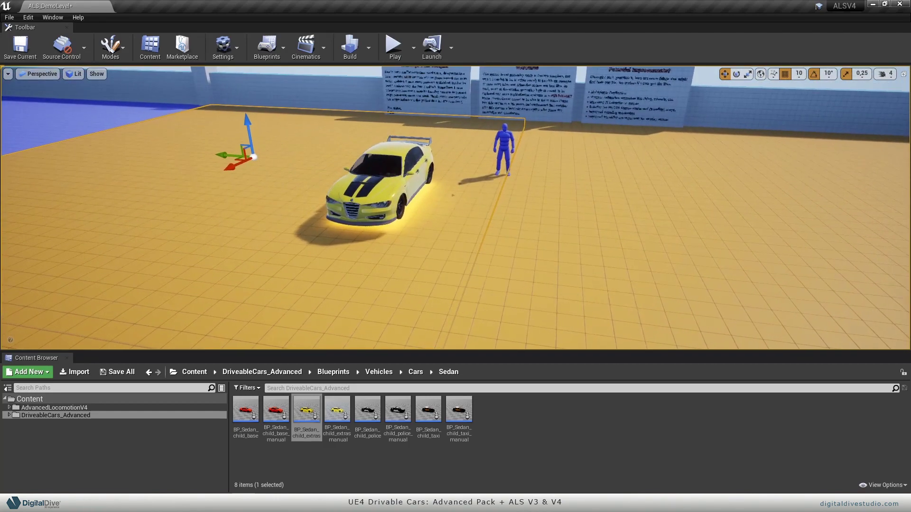
right_drag(419, 198, 506, 191)
right_drag(511, 119, 484, 163)
right_drag(475, 126, 545, 175)
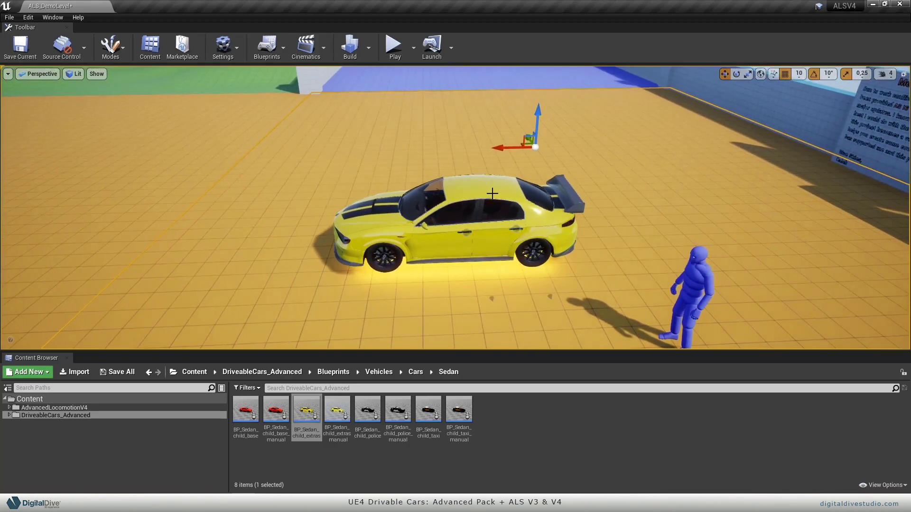
mouse_move(603, 185)
right_down()
mouse_move(536, 177)
mouse_move(604, 183)
right_up()
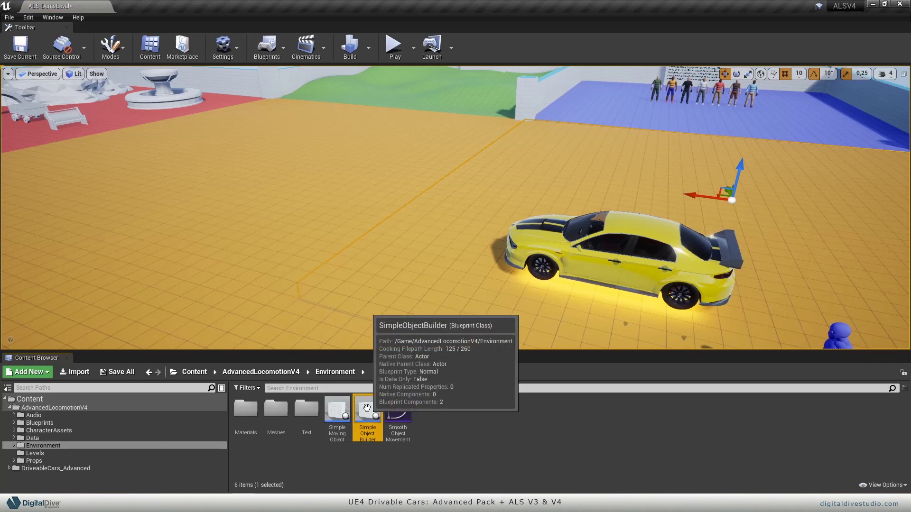
Step: Open the SimpleObjectBuilder blueprint from the AdvancedLocomotionV4/Environment folder for editing
double_click(367, 408)
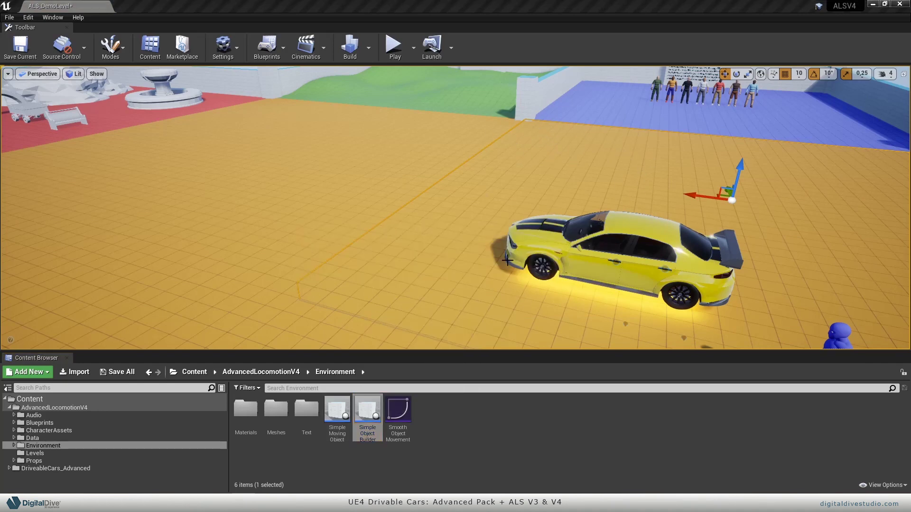
drag(620, 172, 522, 161)
double_click(522, 161)
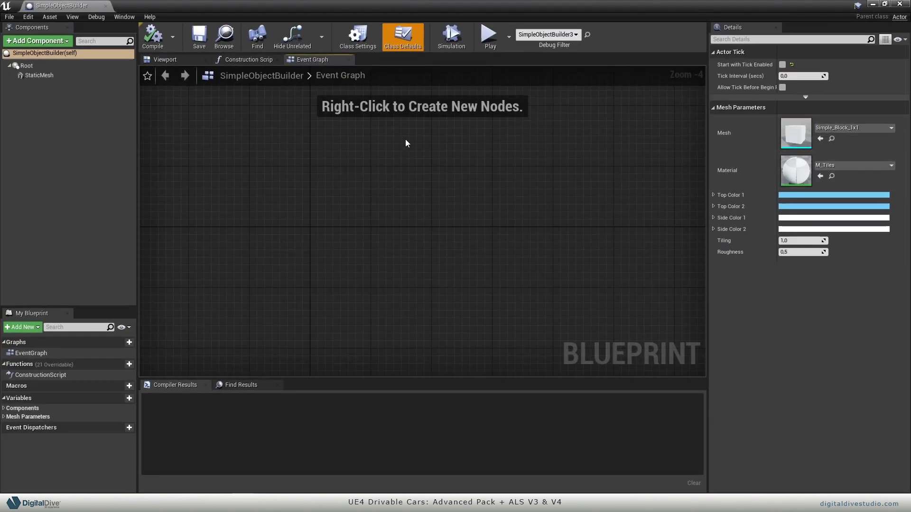
Step: Set the physical material override of the blueprint's StaticMesh component to PhMat_asphalt and close the blueprint
click(66, 76)
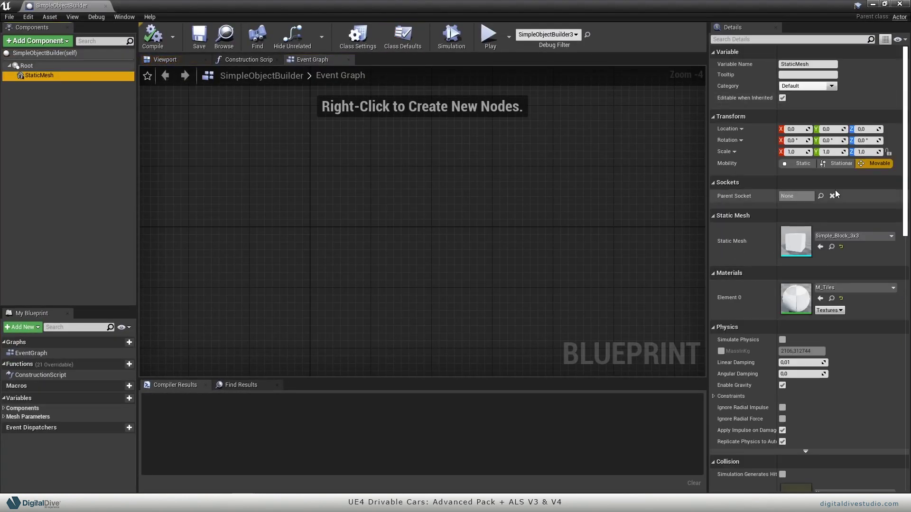
scroll(785, 331, down, 3)
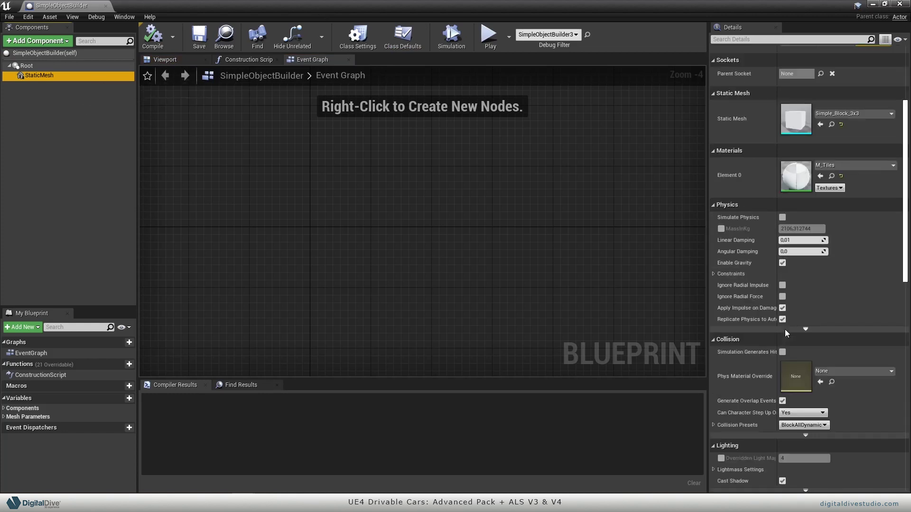
scroll(784, 329, down, 2)
click(845, 279)
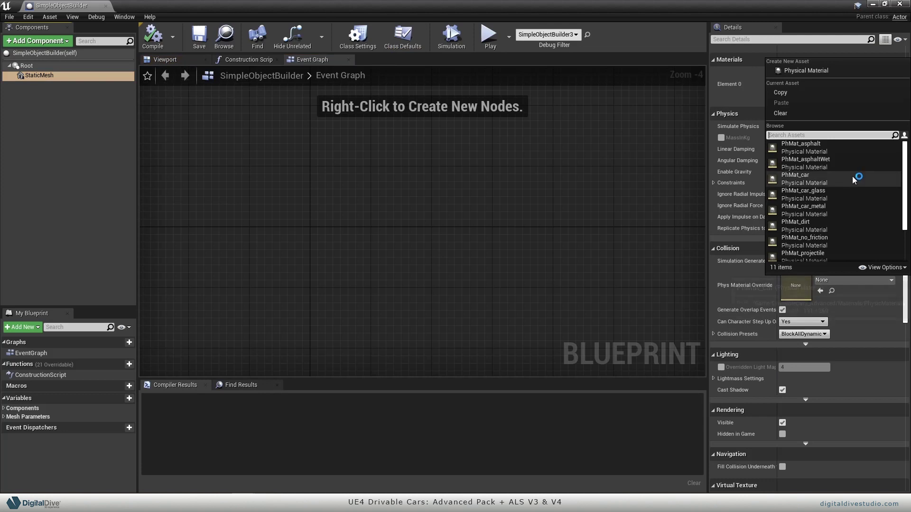
click(801, 145)
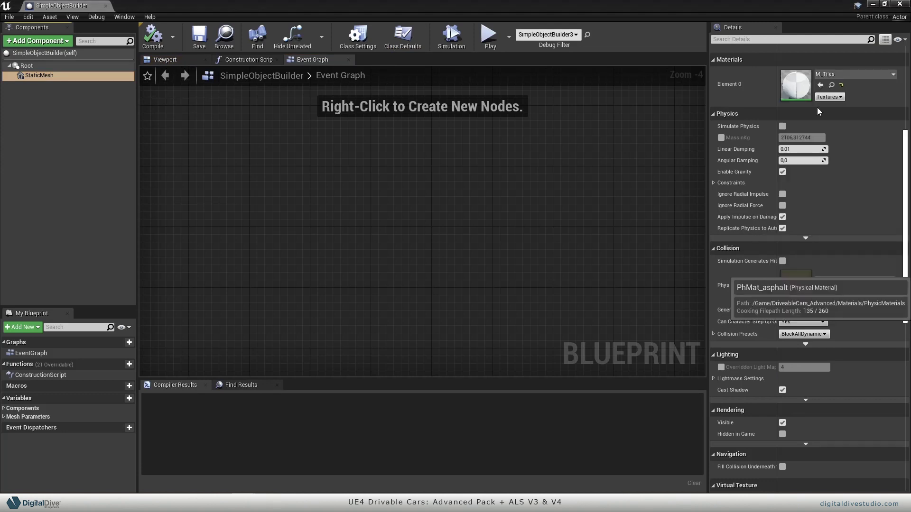
click(903, 4)
Step: Playtest the level by entering the yellow sedan and driving it around the asphalt-surfaced floor, and end the play session
mouse_move(420, 77)
right_down()
mouse_move(397, 67)
mouse_move(420, 78)
right_up()
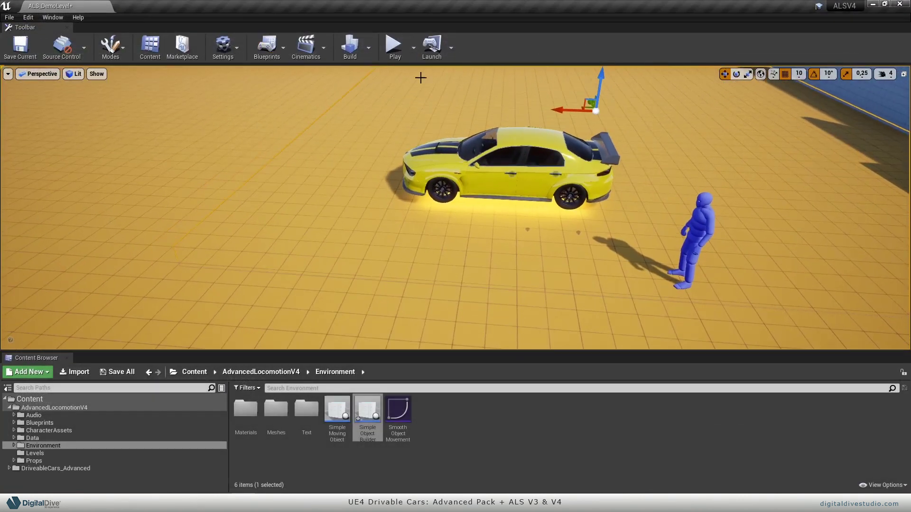
click(395, 46)
key(w)
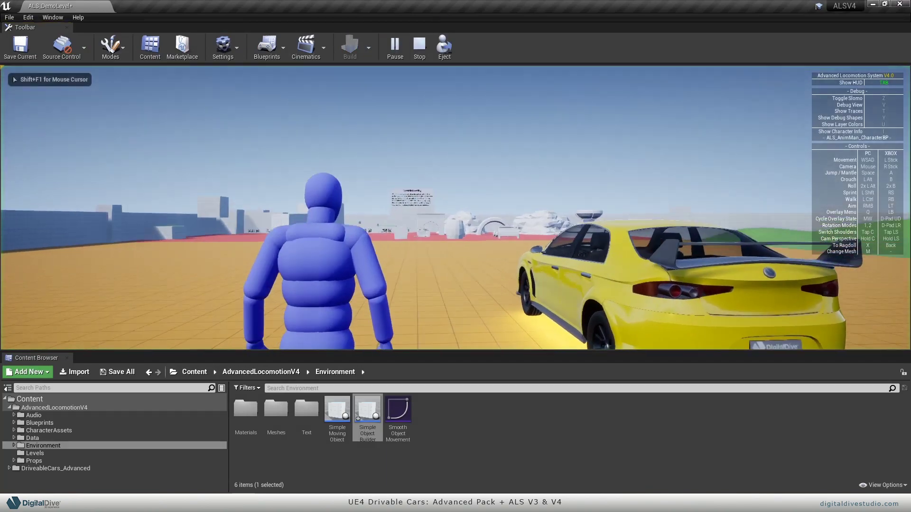
key(e)
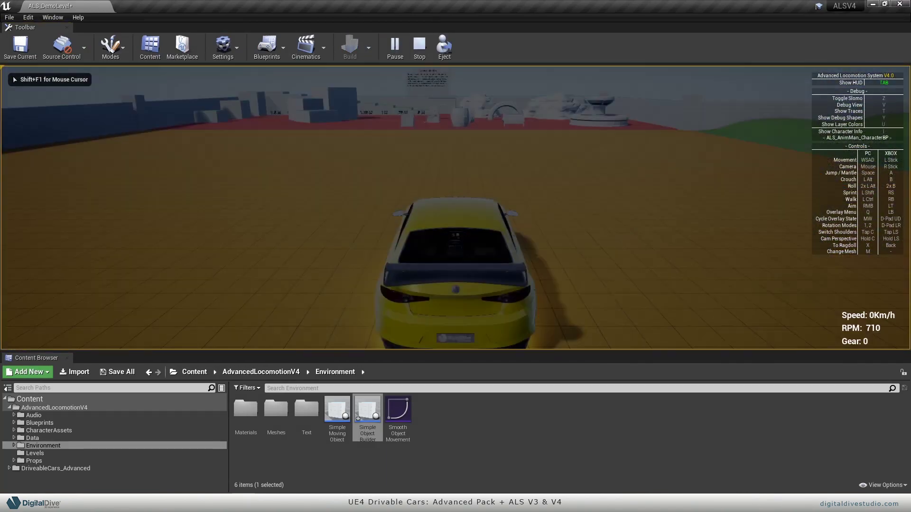
key(w)
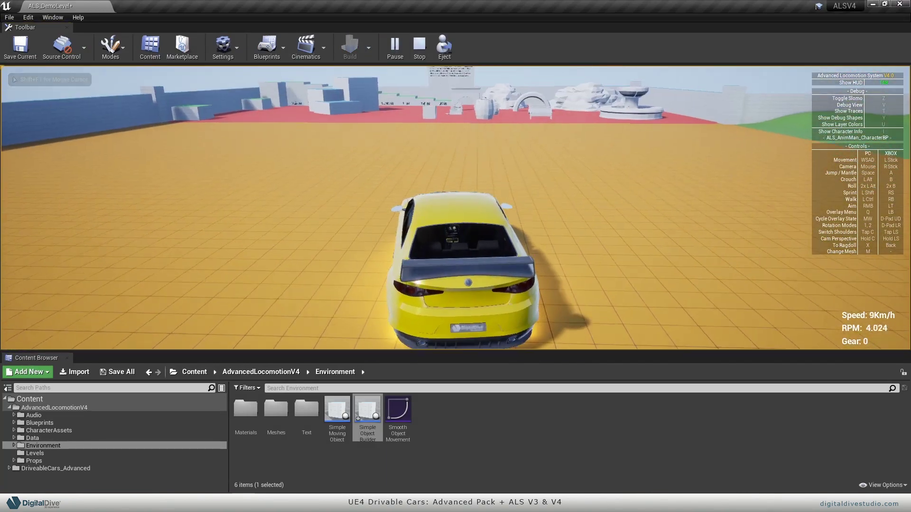
key(w)
key(d)
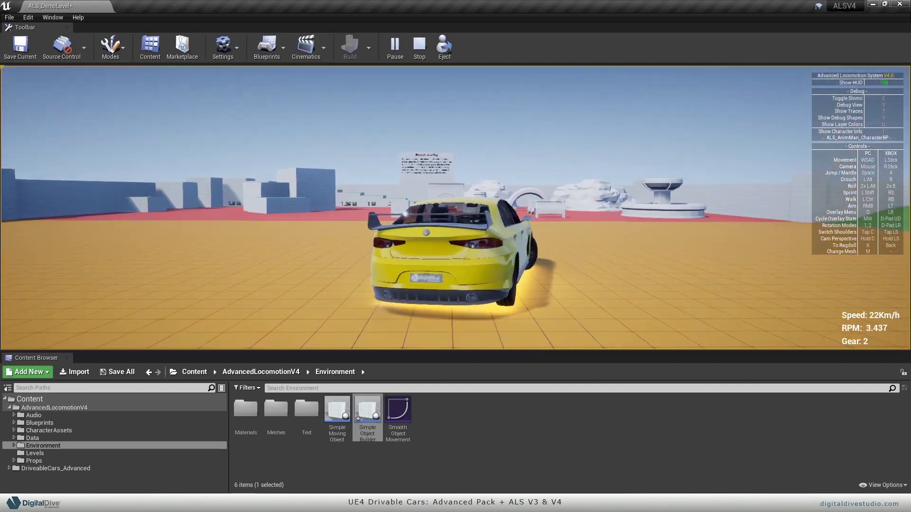
key(a)
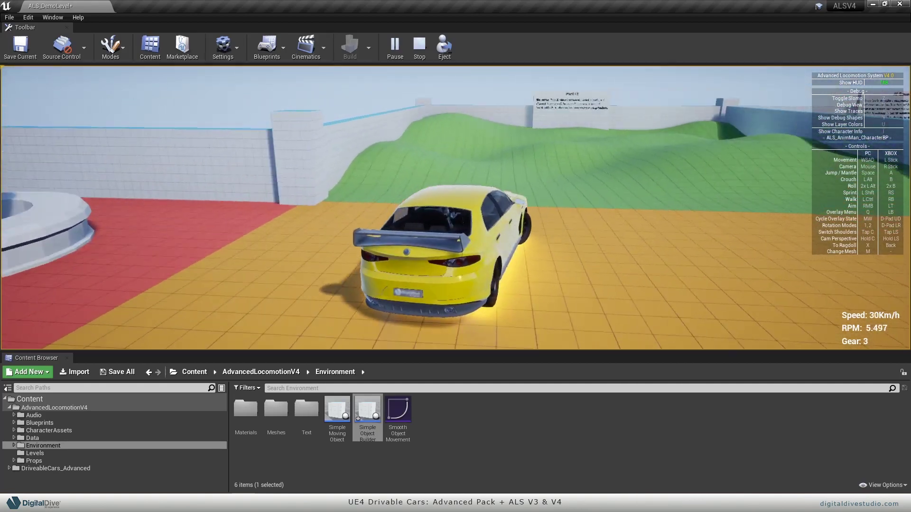
key(d)
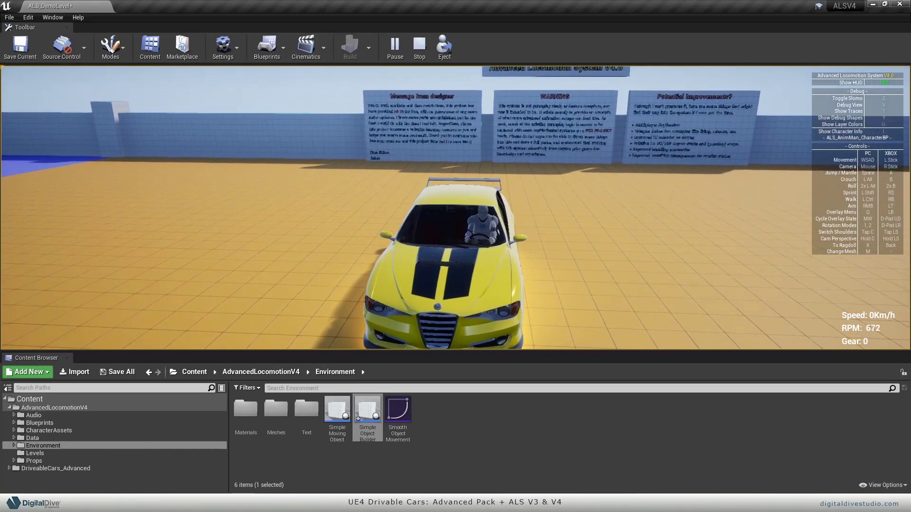
key(Escape)
right_drag(640, 252, 324, 332)
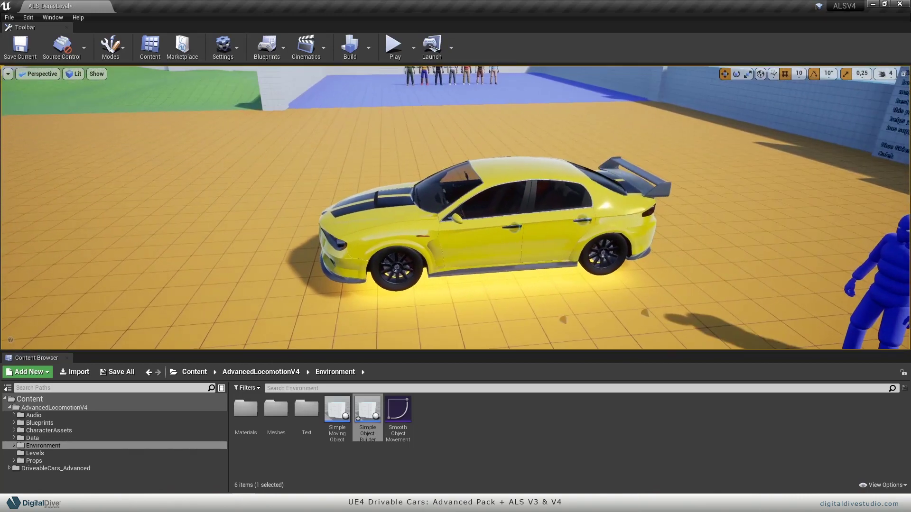
right_drag(611, 222, 621, 175)
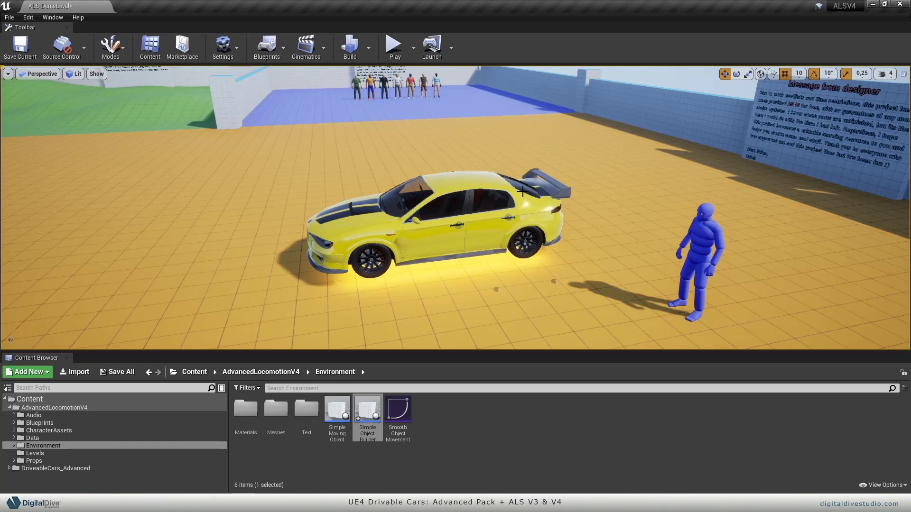
key(d)
right_drag(527, 177, 424, 190)
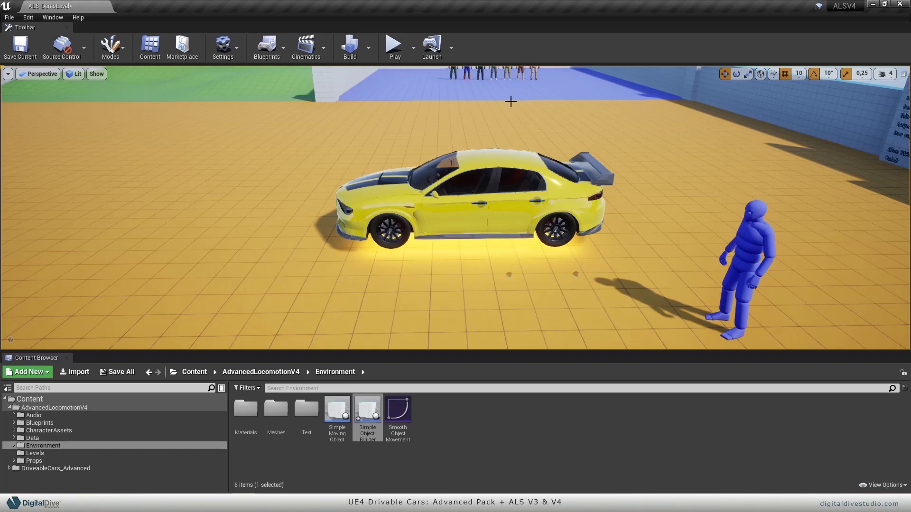
right_drag(498, 147, 556, 71)
alt+drag(610, 105, 653, 131)
alt+drag(346, 152, 374, 152)
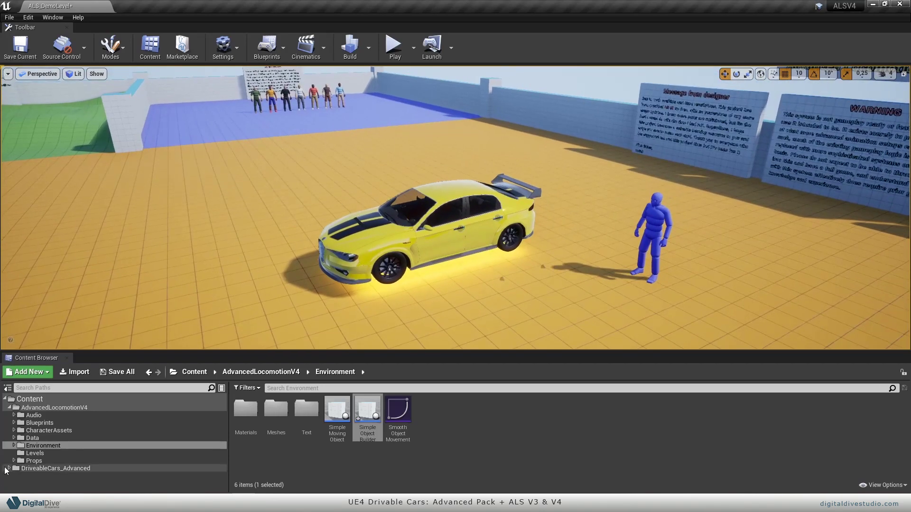
Step: Open UE4_Mannequin_Skeleton from DriveableCars_Advanced/Meshes/Mannequin with its retarget settings
click(9, 469)
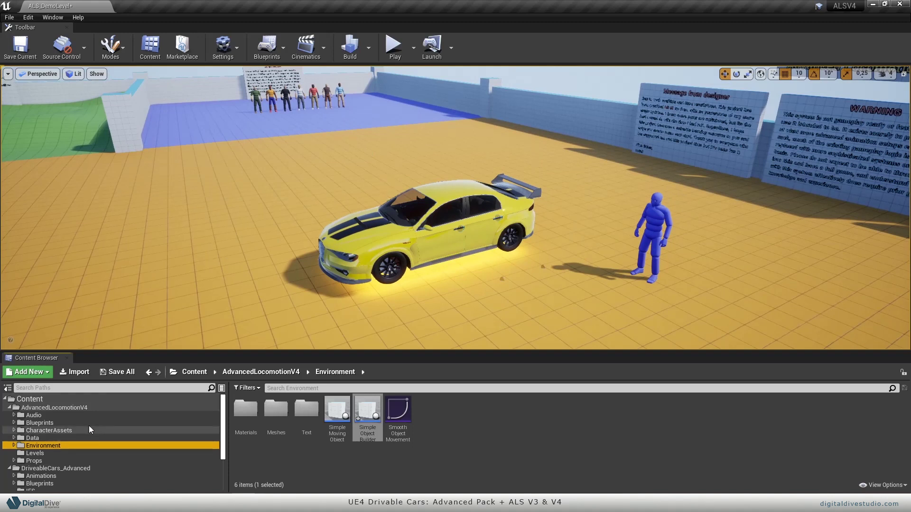
scroll(81, 427, down, 3)
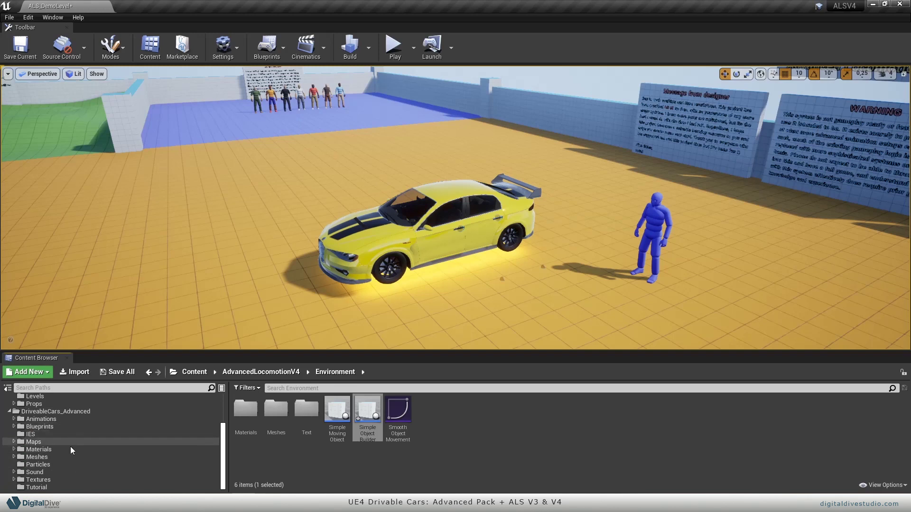
click(64, 458)
double_click(64, 457)
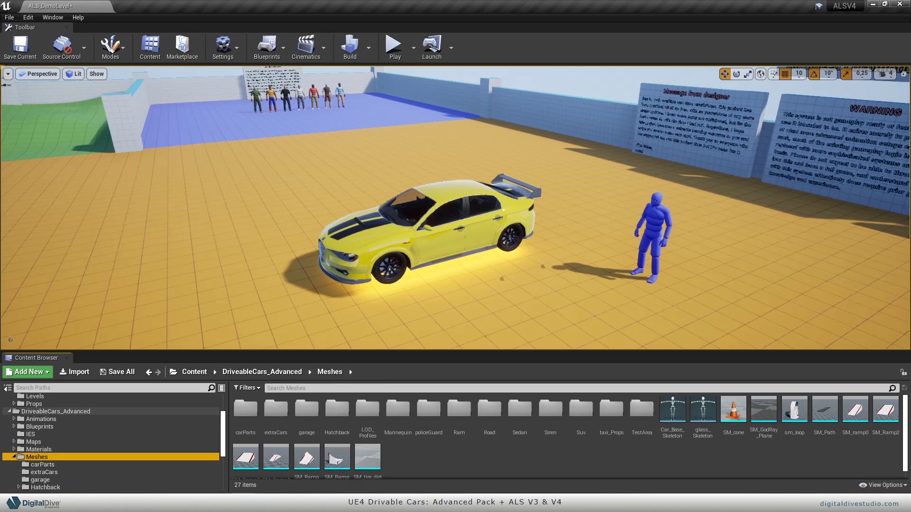
scroll(68, 486, down, 2)
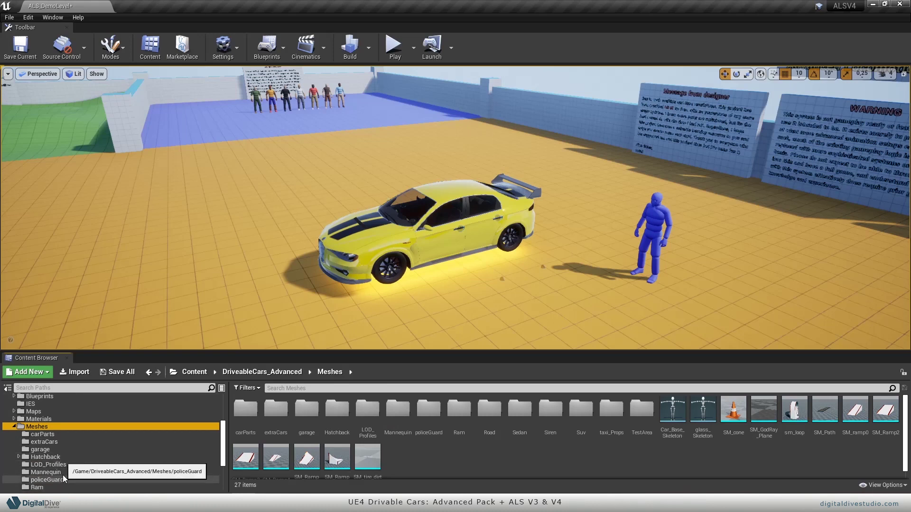
click(63, 473)
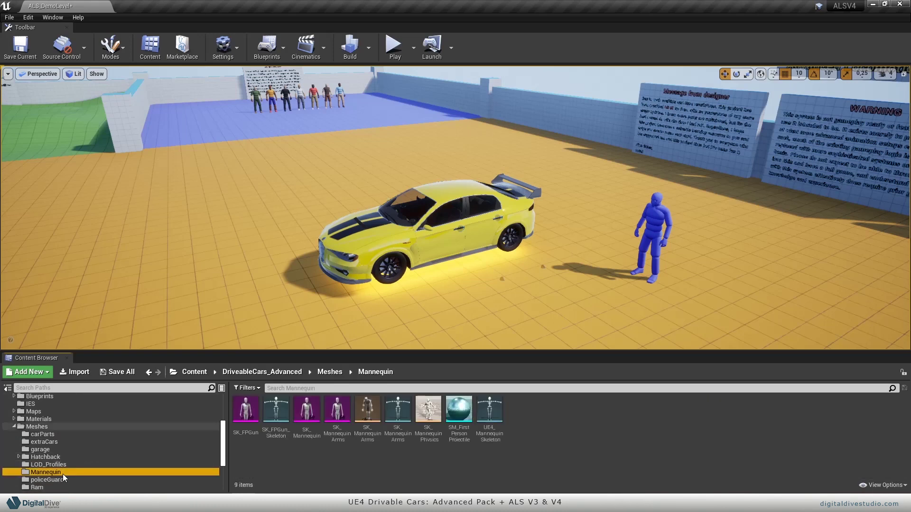
double_click(494, 410)
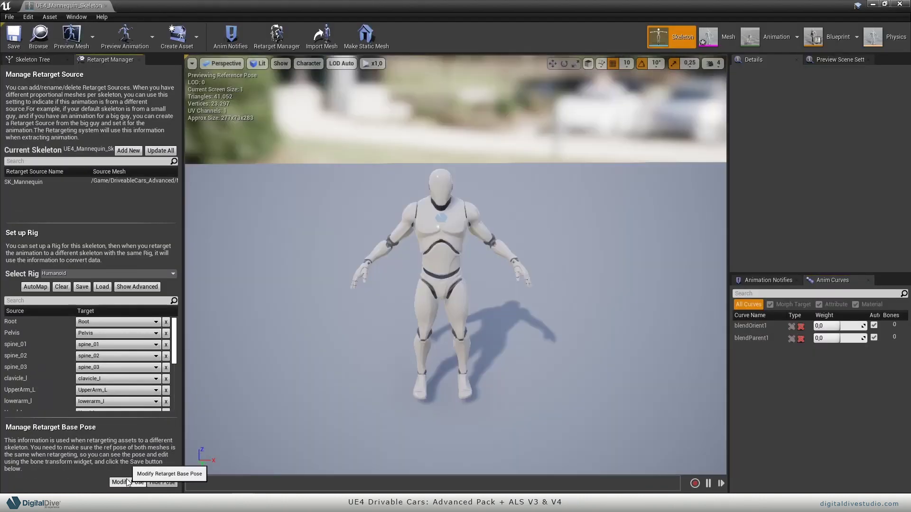
Step: Set the mannequin skeleton's retarget base pose to its current pose, save the skeleton and return to the level
click(124, 484)
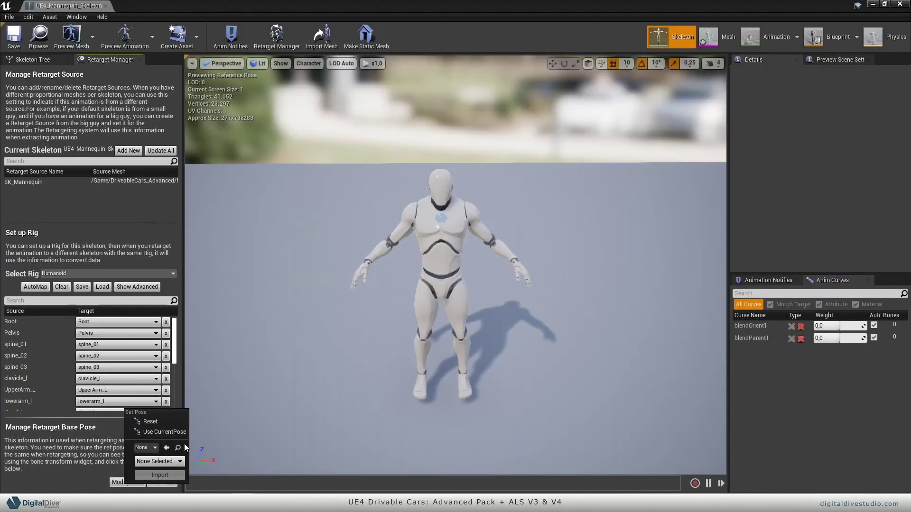
click(167, 433)
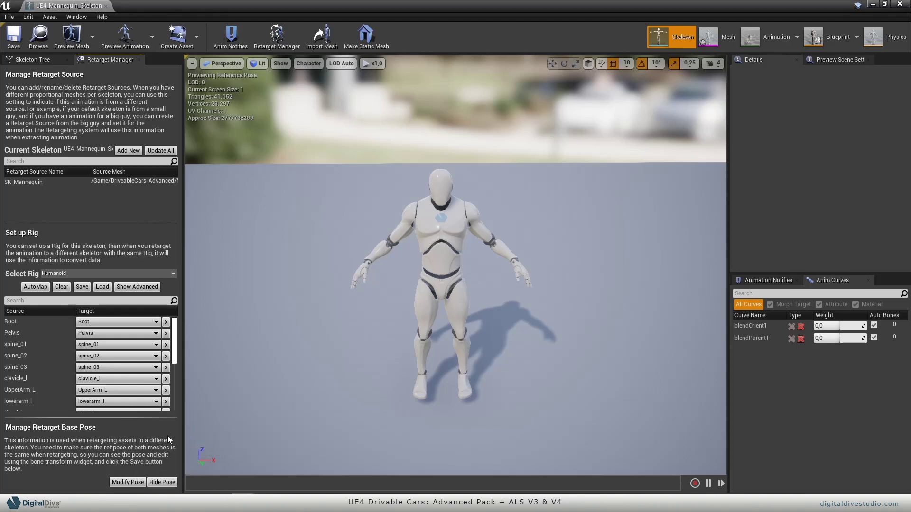
click(14, 37)
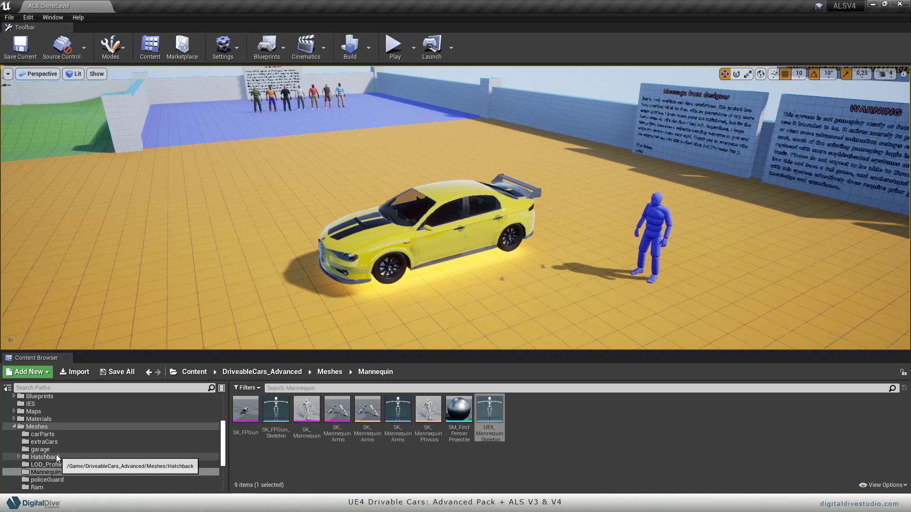
Step: Duplicate and retarget ThirdP_Advanced_AnimBP from DriveableCars_Advanced/Animations/Mannequin, with its referenced assets, to ALS_Mannequin_Skeleton
scroll(55, 431, up, 2)
double_click(41, 419)
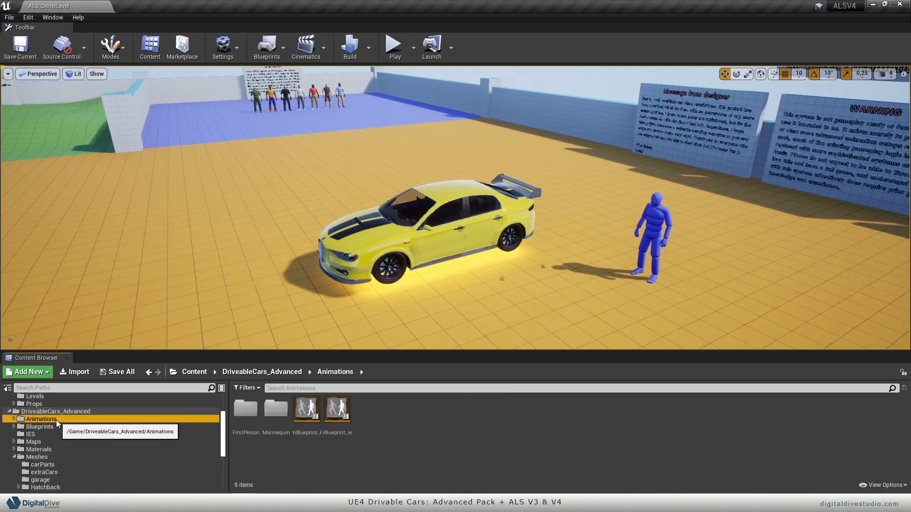
double_click(275, 410)
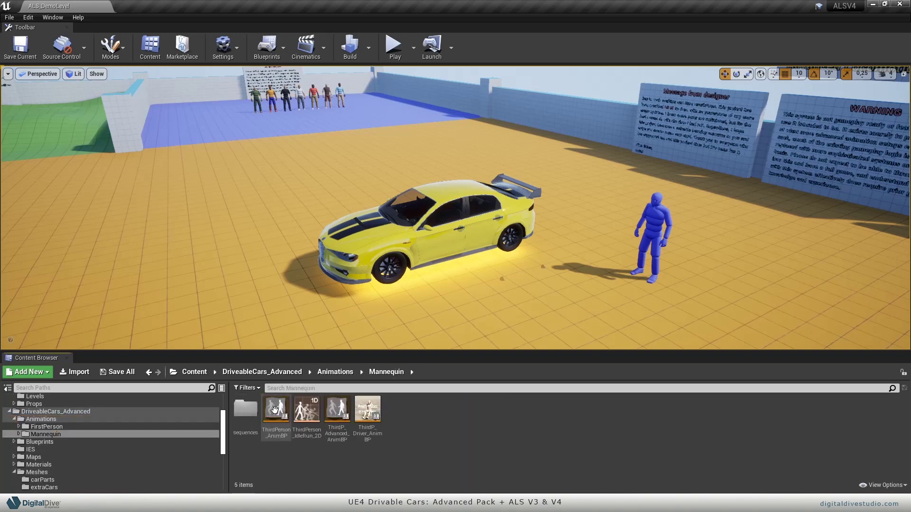
click(333, 407)
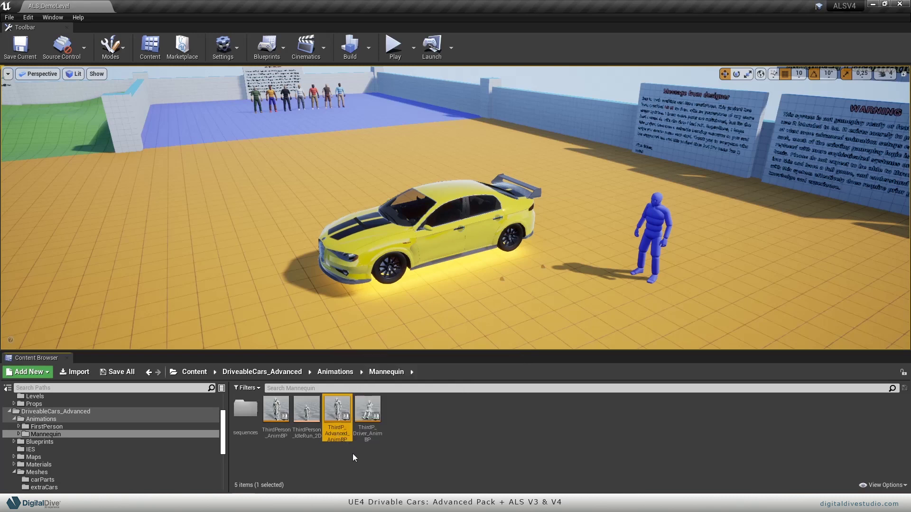
right_click(338, 417)
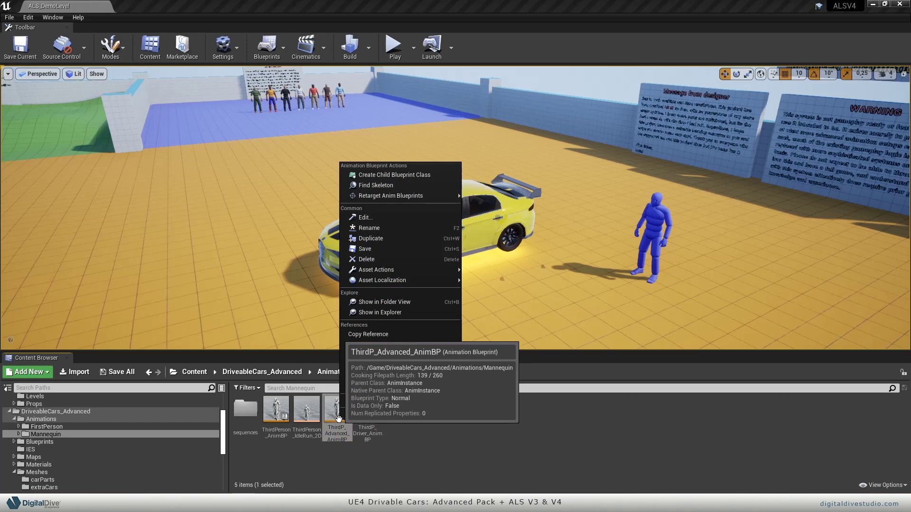
mouse_move(425, 198)
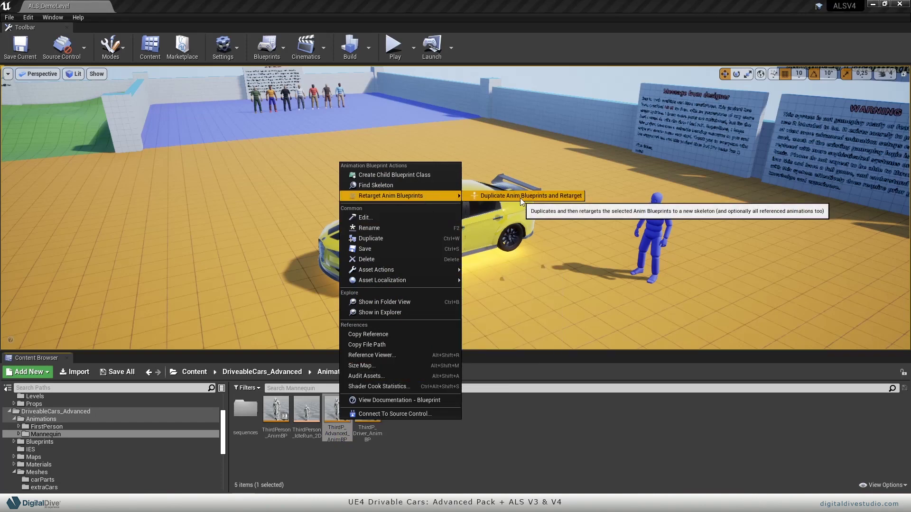
click(520, 198)
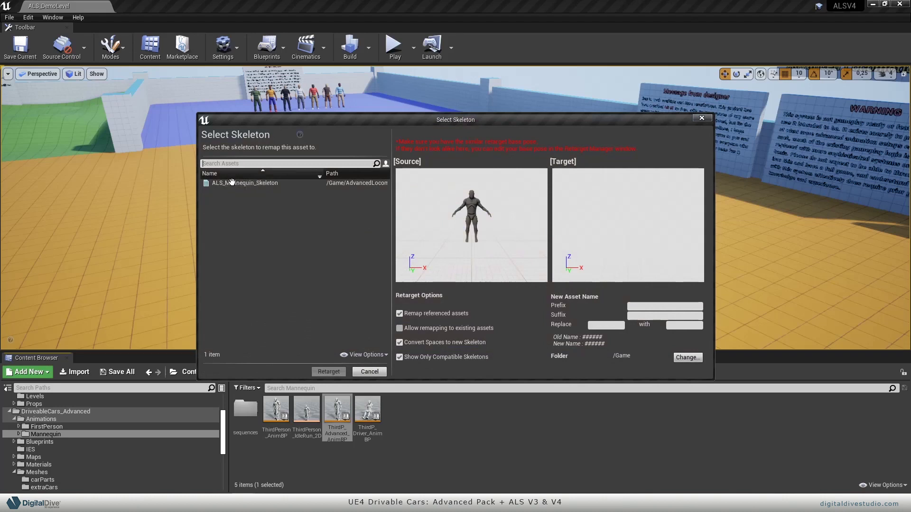
click(229, 184)
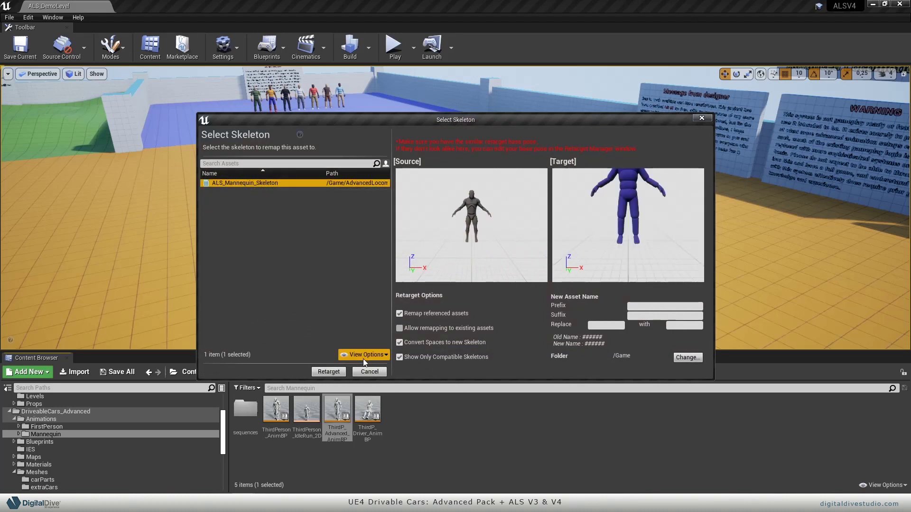
click(338, 374)
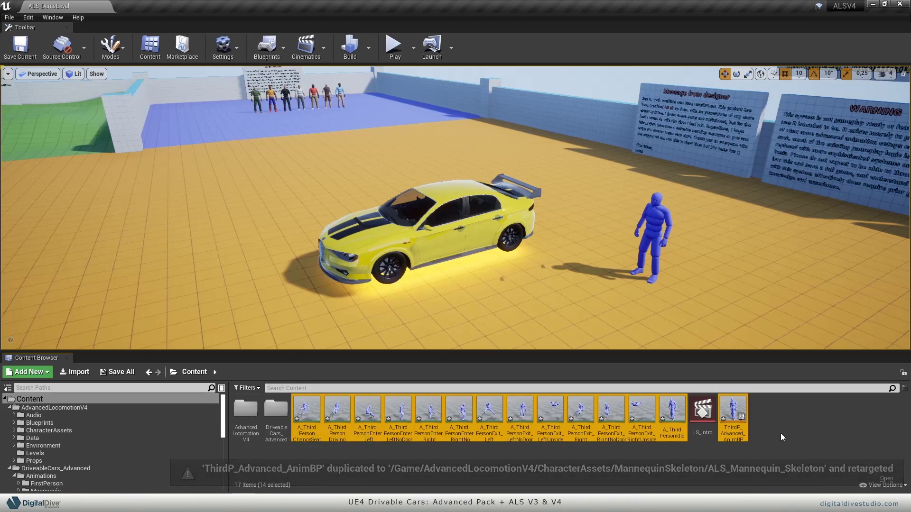
Step: Create a new folder named "retargeted Anims" in the Content root
right_click(800, 414)
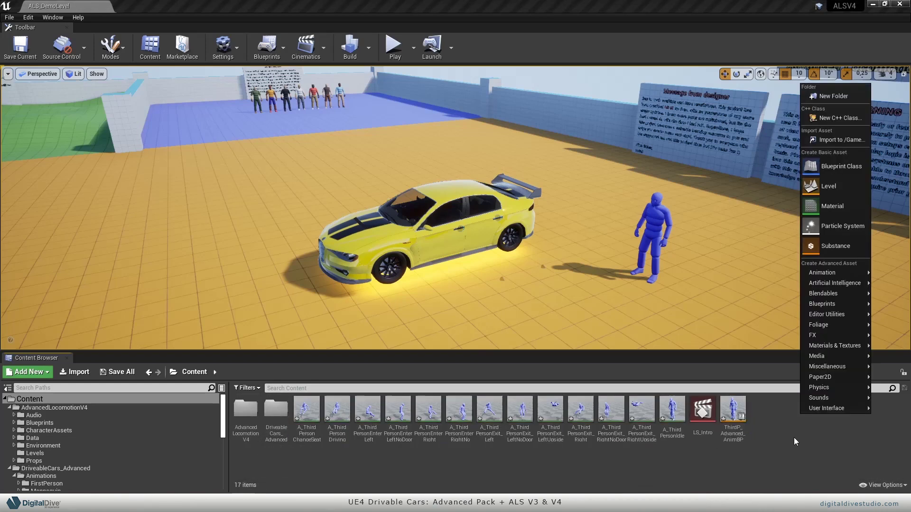
click(836, 97)
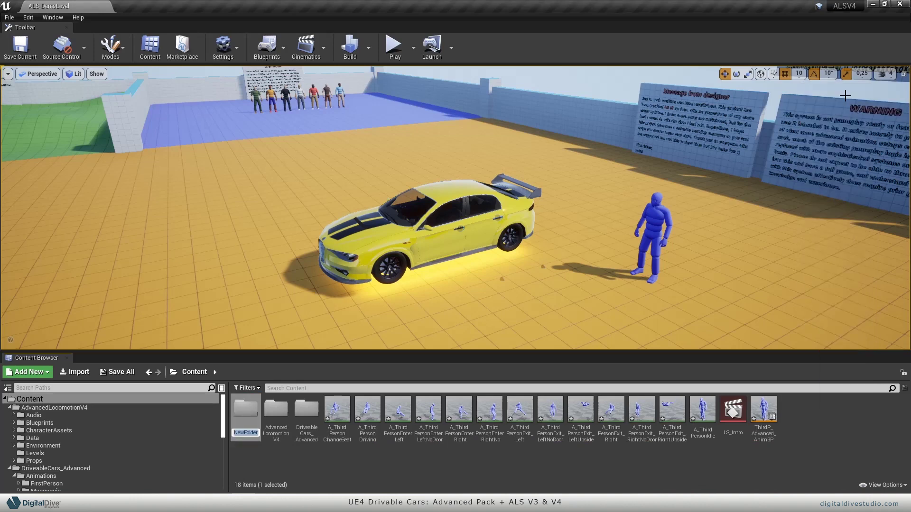
text(d)
text(etargeted)
key(Return)
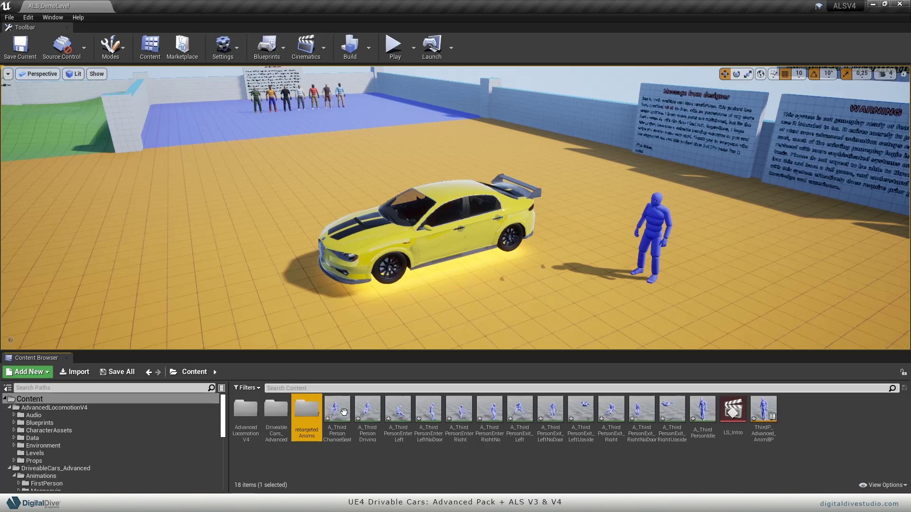
Step: Move all the A_ThirdPerson animation sequences and the retargeted ThirdP_Advanced_AnimBP into the retargeted Anims folder
drag(330, 427, 346, 407)
shift+click(688, 413)
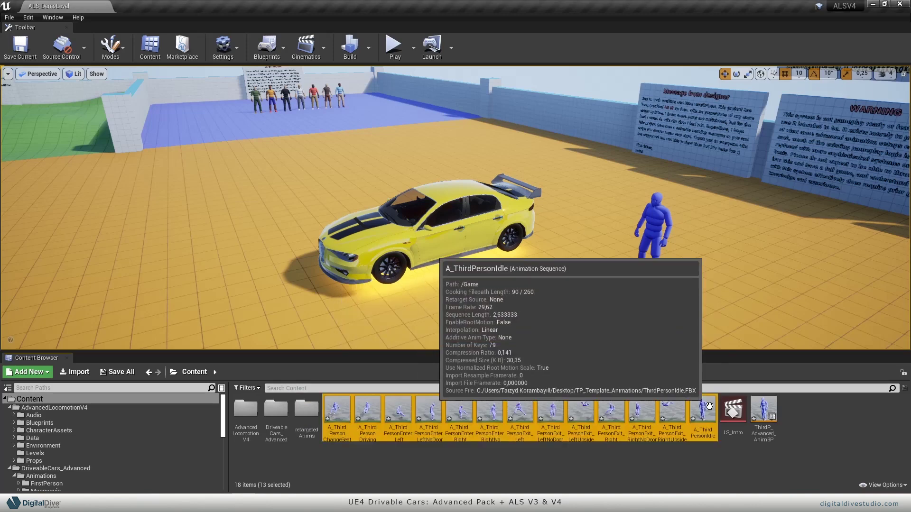
ctrl+click(764, 409)
drag(337, 415, 301, 420)
click(328, 439)
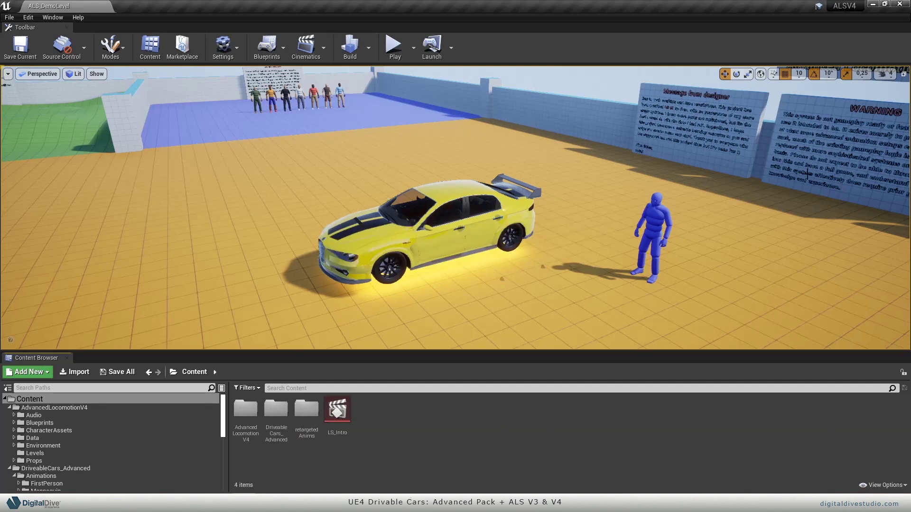
Step: Open ThirdPerson_AnimBP from DriveableCars_Advanced/Animations/Mannequin and show its AnimGraph
scroll(66, 470, down, 1)
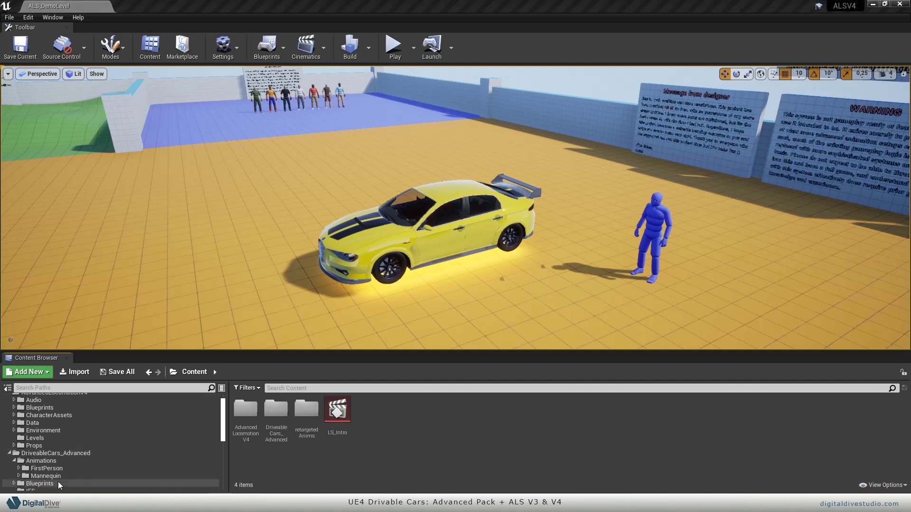
click(44, 460)
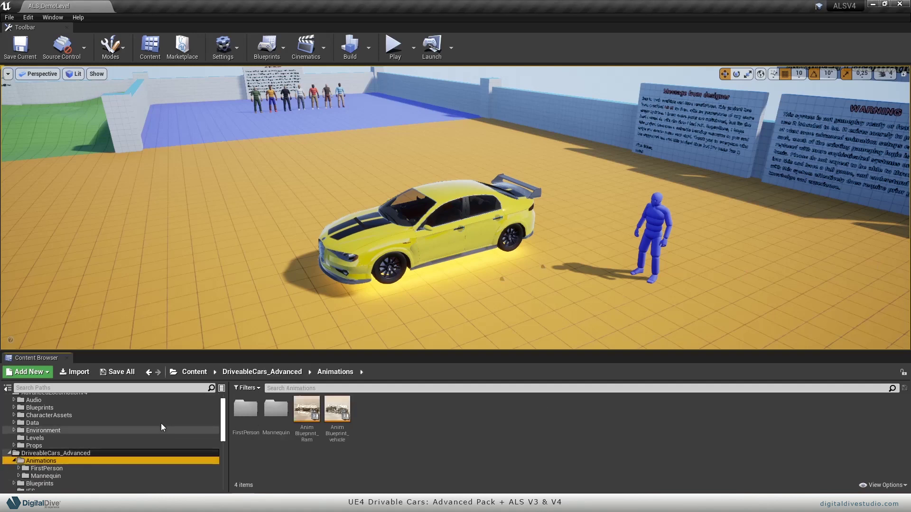
click(275, 411)
double_click(275, 411)
double_click(276, 411)
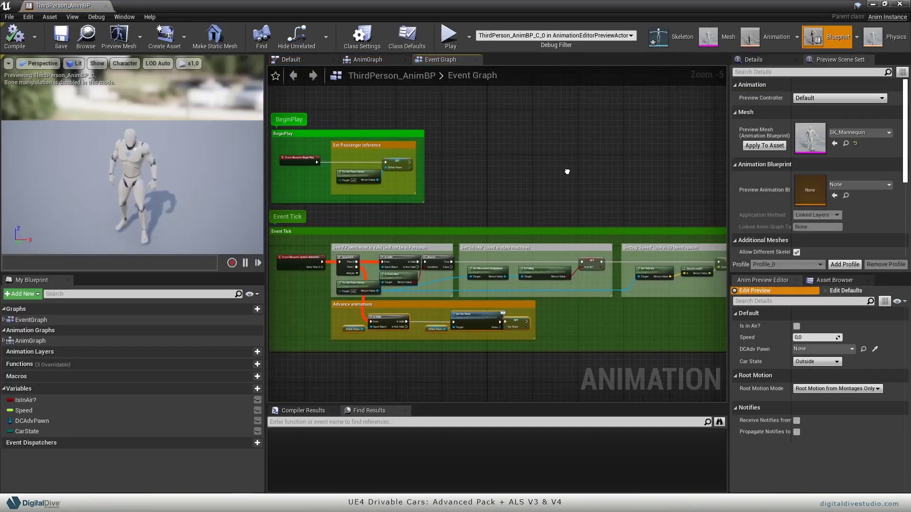
click(374, 61)
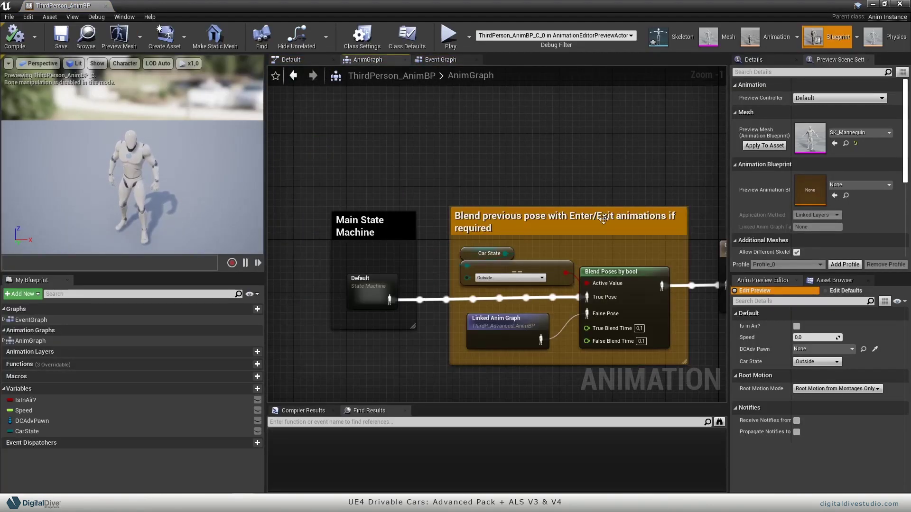
Step: Select and copy the "Blend previous pose with Enter/Exit animations if required" comment block with all its nodes
scroll(603, 219, down, 2)
drag(375, 141, 565, 346)
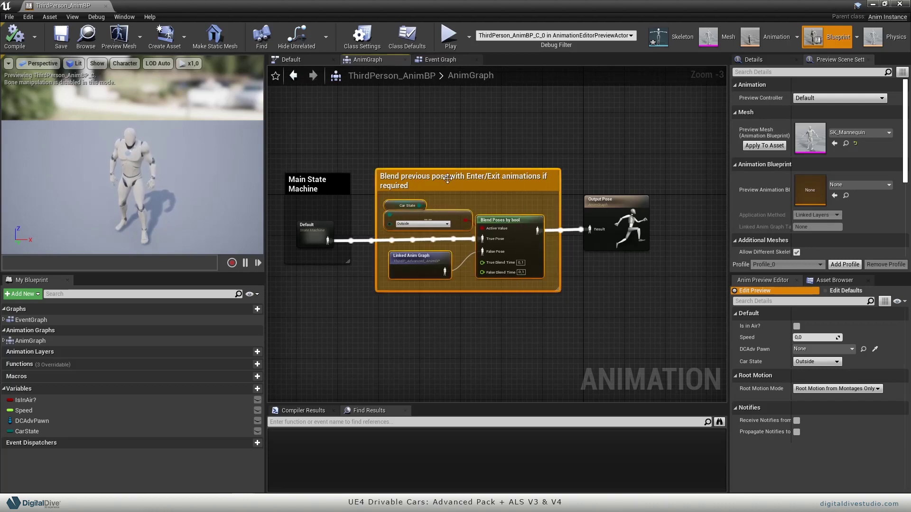
drag(368, 137, 570, 359)
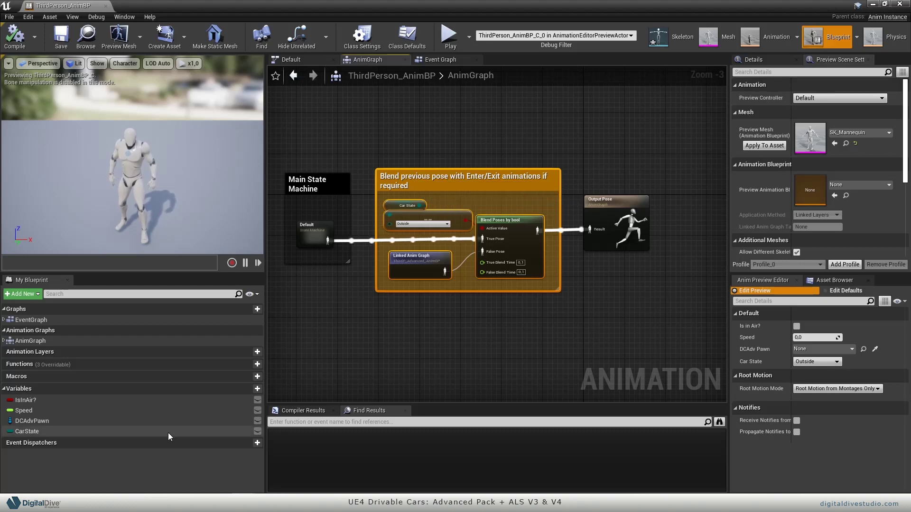
Step: Open ALS_AnimBP from AdvancedLocomotionV4/CharacterAssets/MannequinSkeleton in a maximized editor window, keeping ThirdPerson_AnimBP open
drag(390, 3, 515, 93)
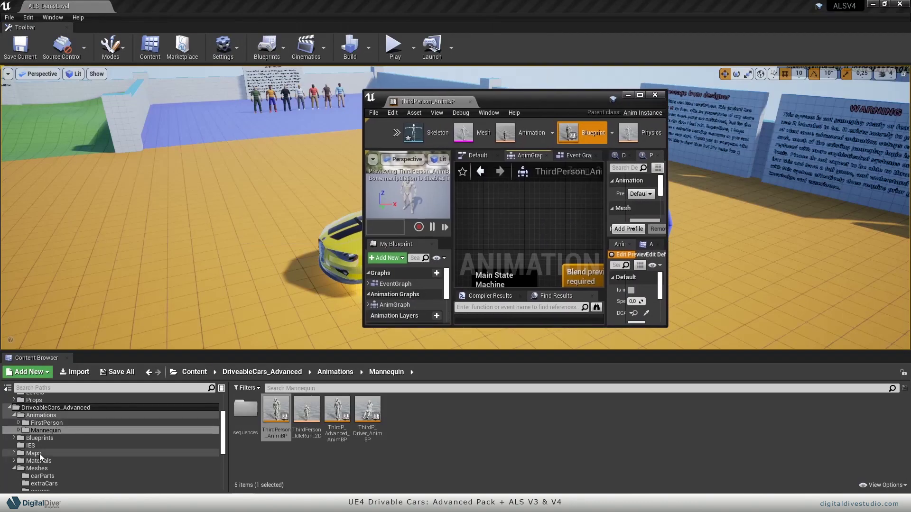
scroll(43, 441, up, 3)
click(57, 409)
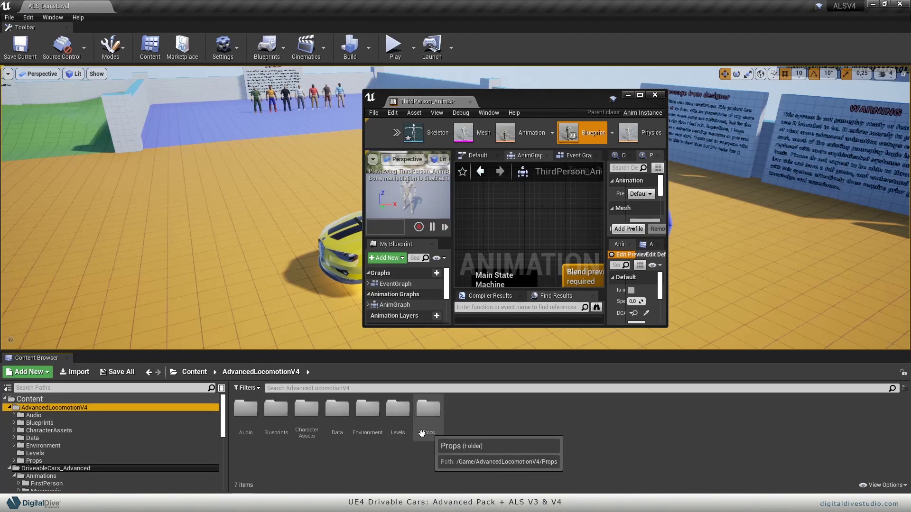
double_click(96, 430)
double_click(102, 437)
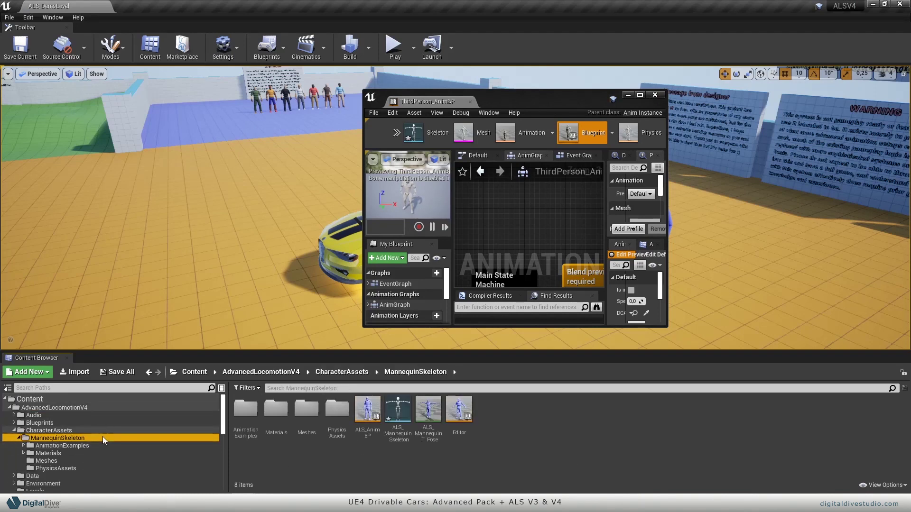
double_click(365, 416)
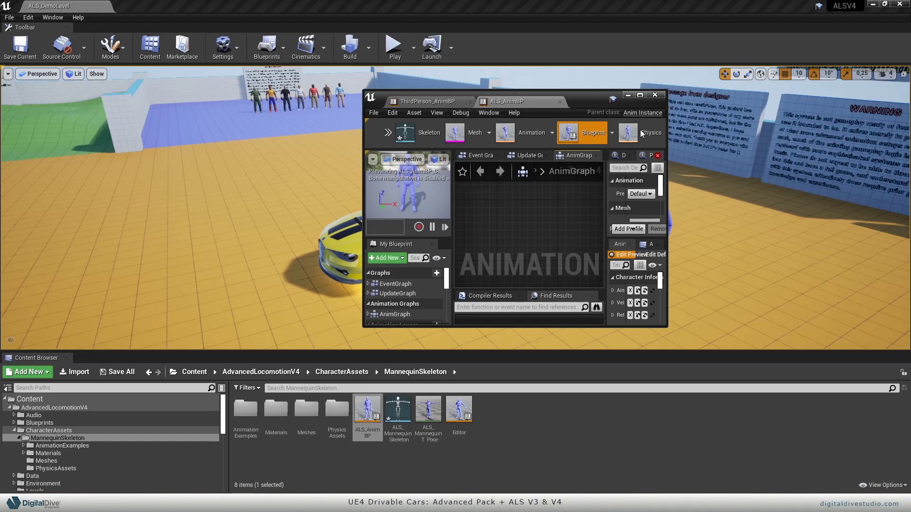
click(643, 96)
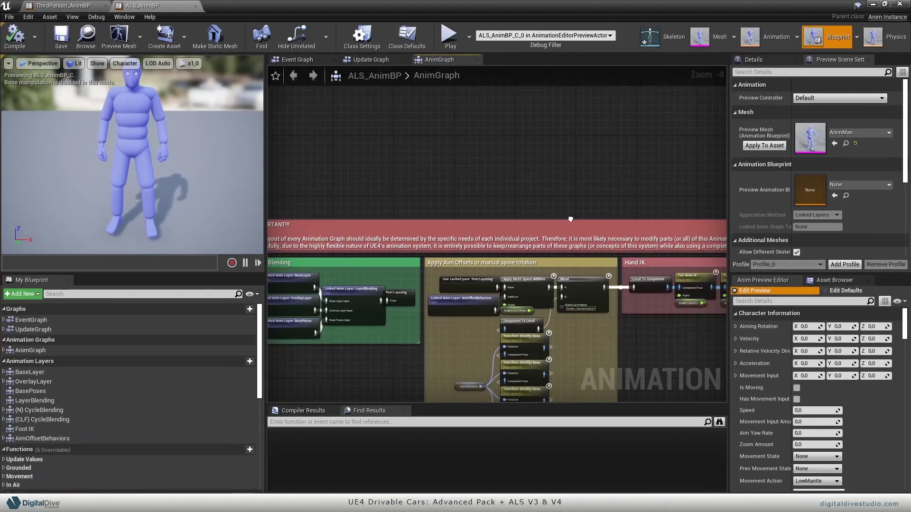
Step: Move the AnimGraph's Output Pose node well away from the Ragdoll Override block to make room between them
scroll(570, 219, down, 4)
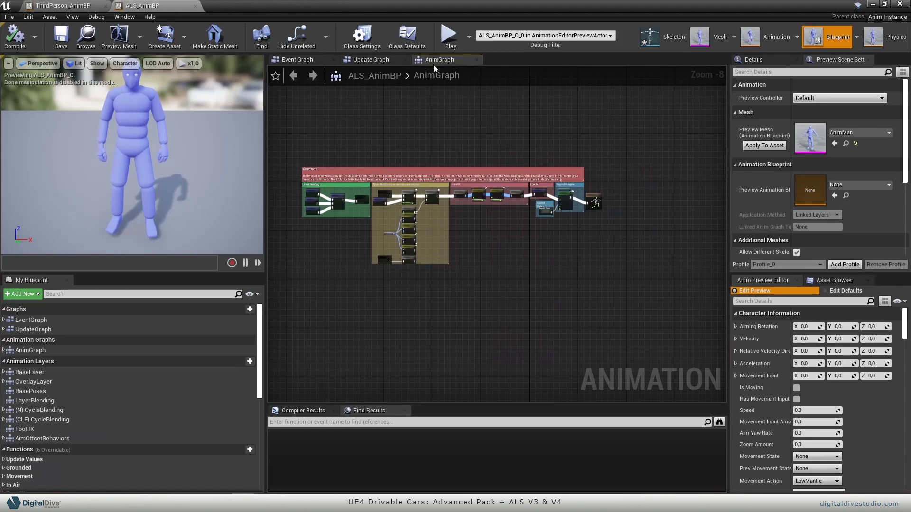
scroll(598, 245, up, 8)
right_drag(598, 245, 576, 293)
right_drag(609, 148, 552, 290)
scroll(485, 269, down, 6)
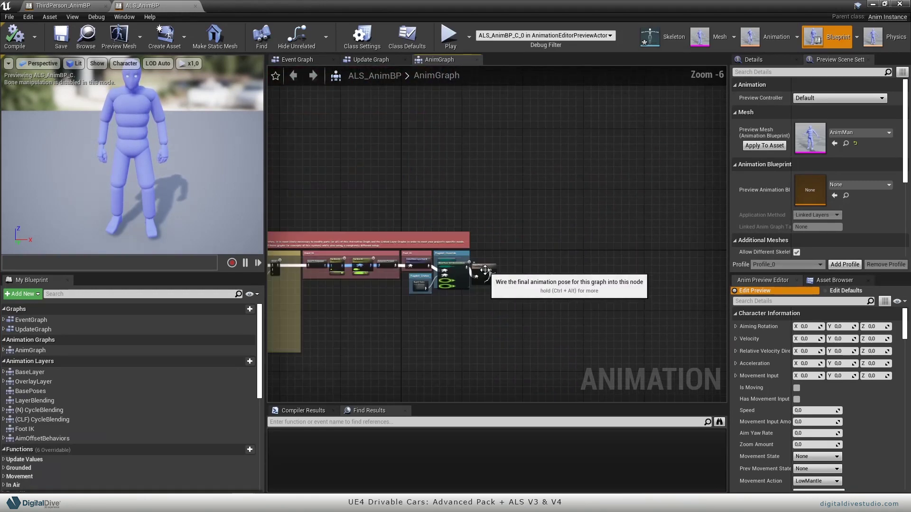
scroll(483, 269, up, 6)
drag(482, 235, 702, 227)
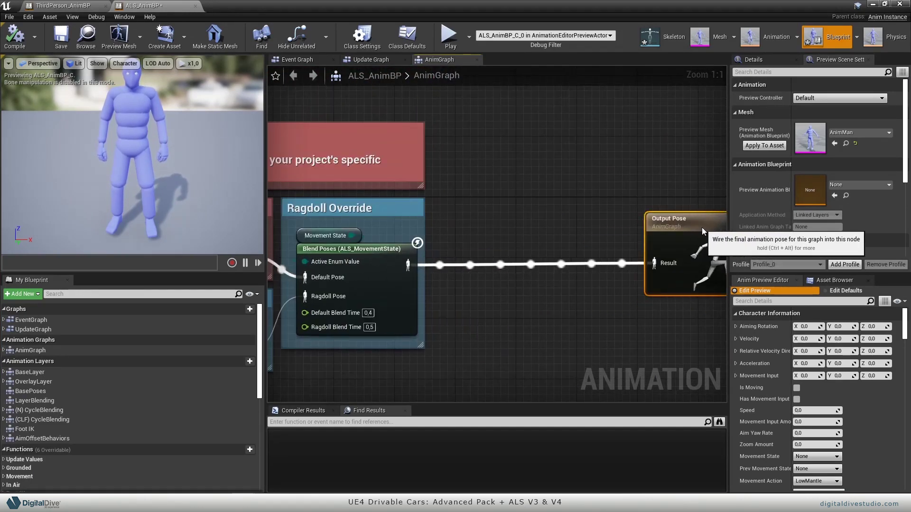
scroll(554, 220, down, 2)
drag(615, 251, 705, 251)
right_drag(705, 252, 605, 217)
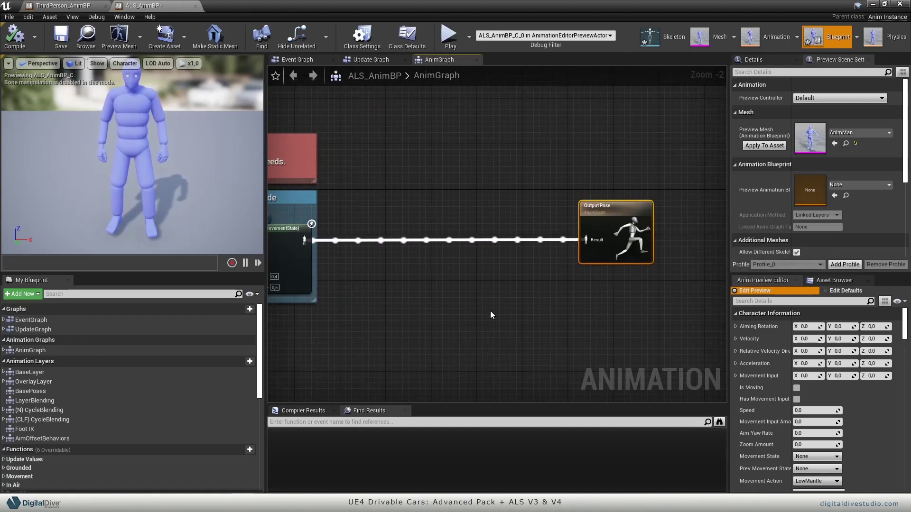
Step: Paste the Enter/Exit blend block and wire the ragdoll blend output through its True Pose into Output Pose, placing it between them
key(ctrl+v)
drag(568, 294, 449, 271)
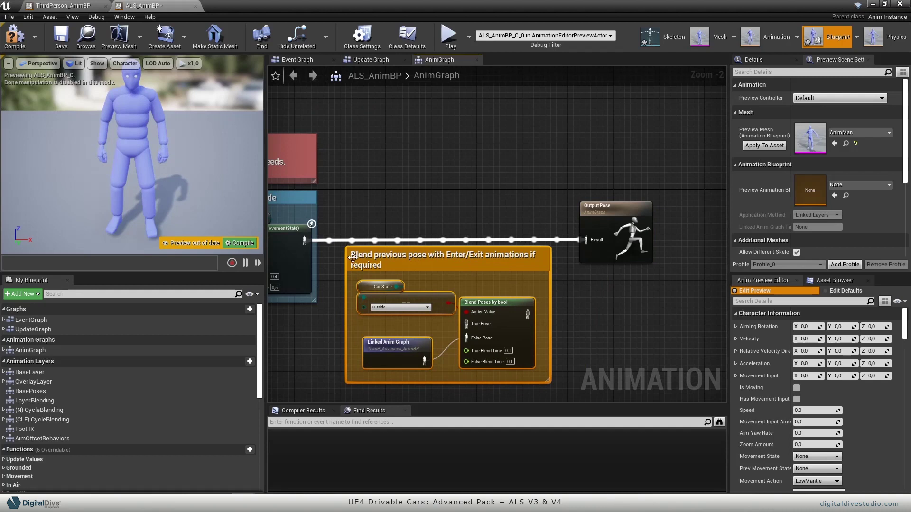
drag(308, 239, 468, 323)
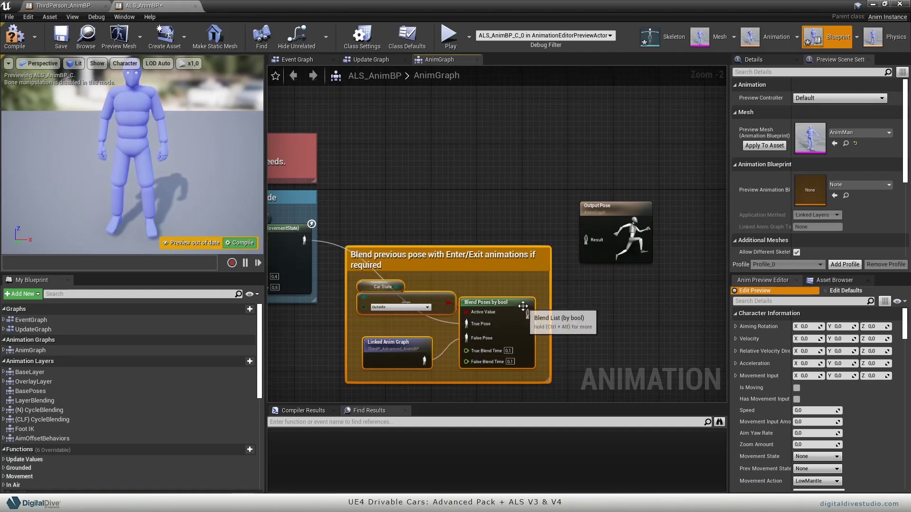
drag(526, 314, 580, 240)
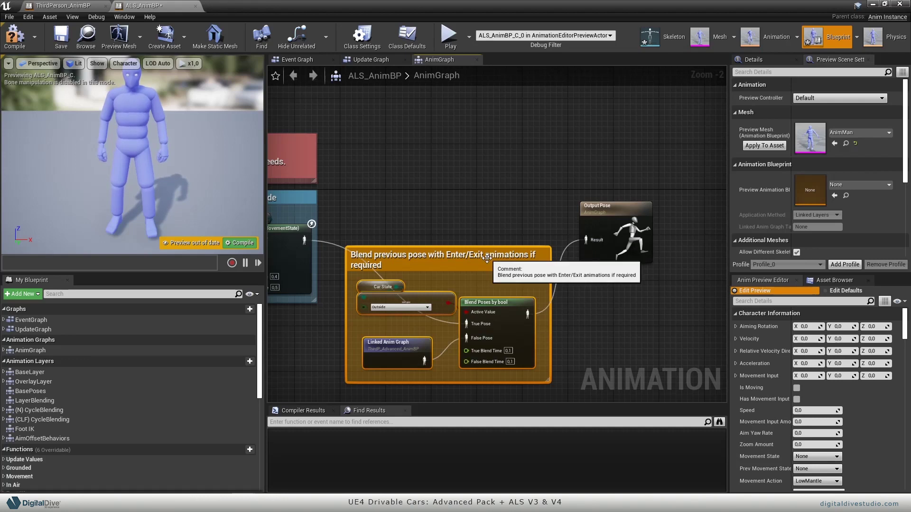
drag(486, 261, 491, 183)
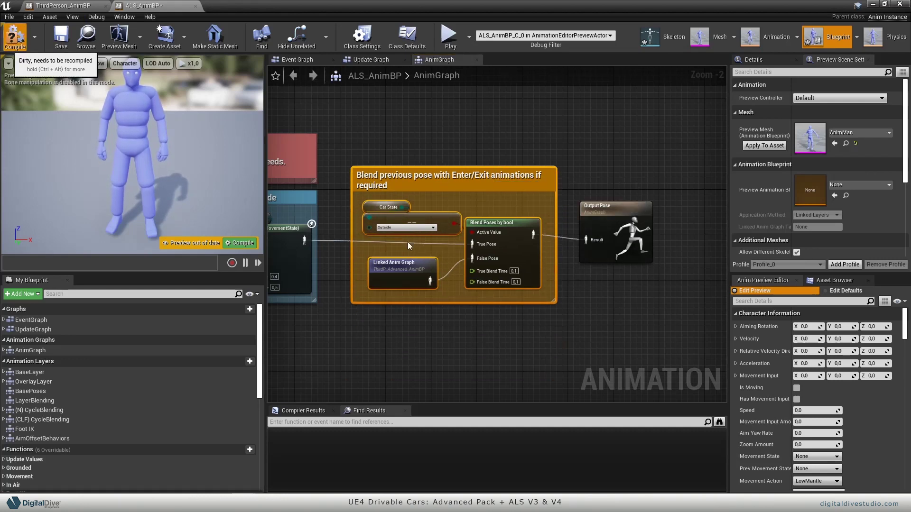
Step: Compile ALS_AnimBP and create the missing CarState variable from the pasted Car State node
key(F7)
drag(429, 204, 407, 207)
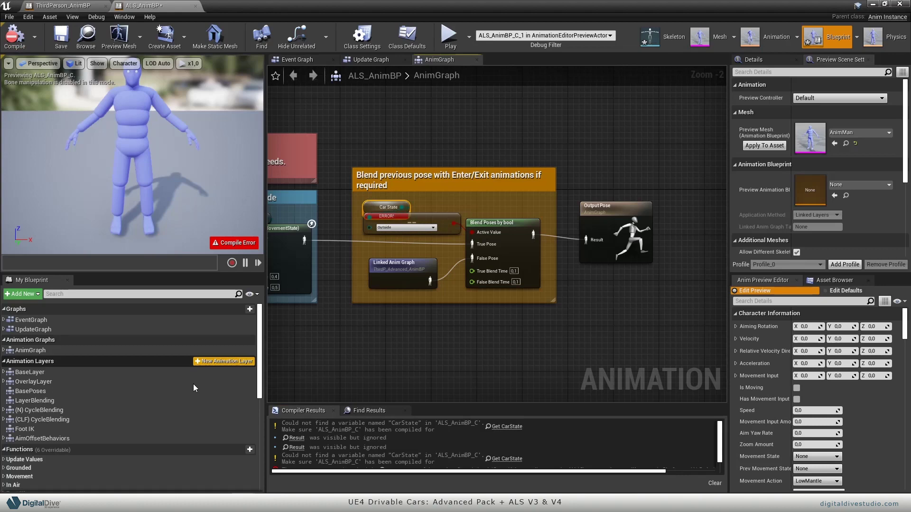
scroll(195, 382, down, 10)
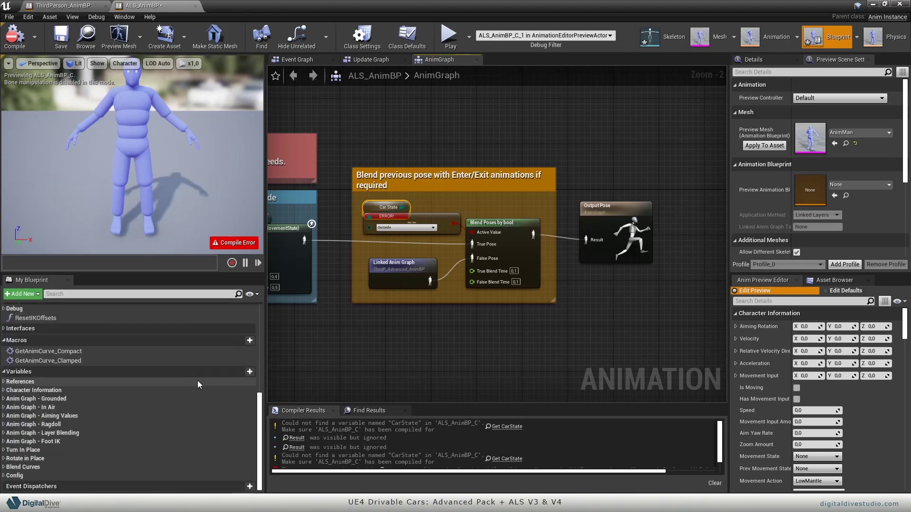
right_click(371, 208)
click(397, 222)
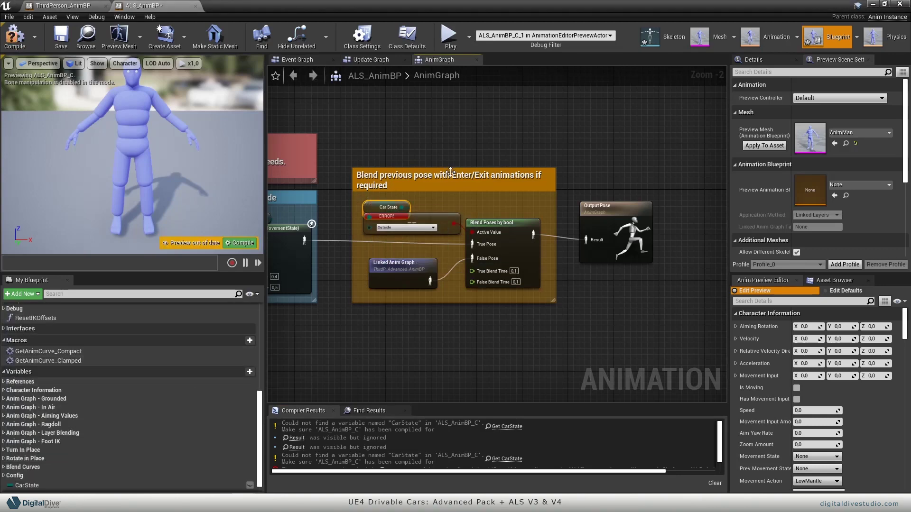
Step: Compile ALS_AnimBP, set the Linked Anim Graph node's instance class to ThirdP_Advanced_AnimBP, and compile and save the blueprint again
click(14, 34)
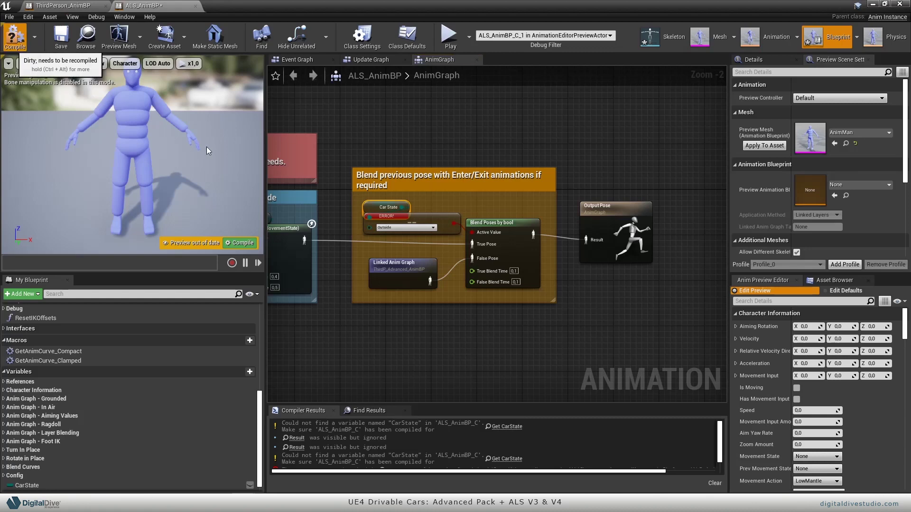
right_drag(477, 213, 495, 208)
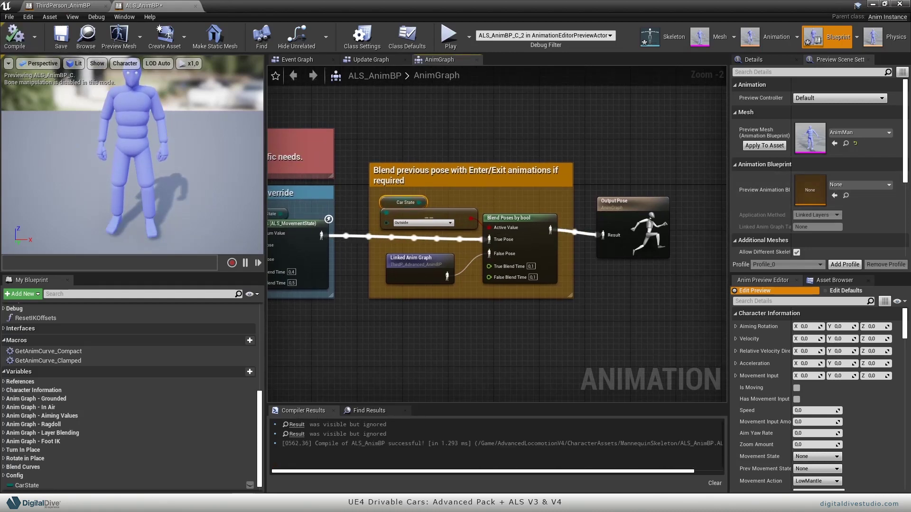
click(420, 269)
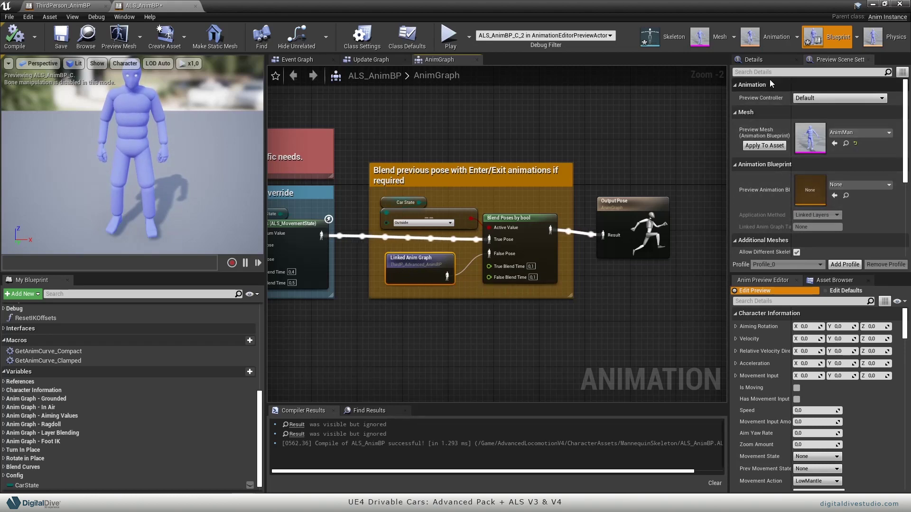
click(768, 59)
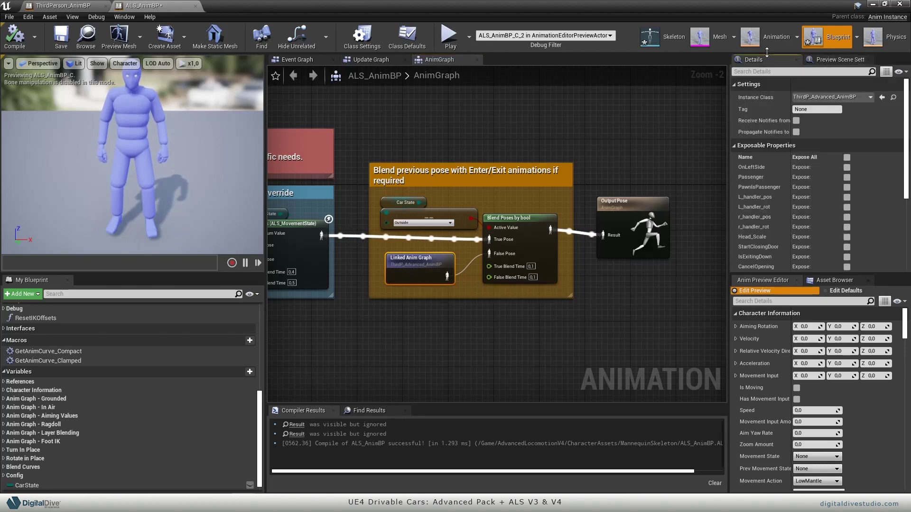
click(827, 98)
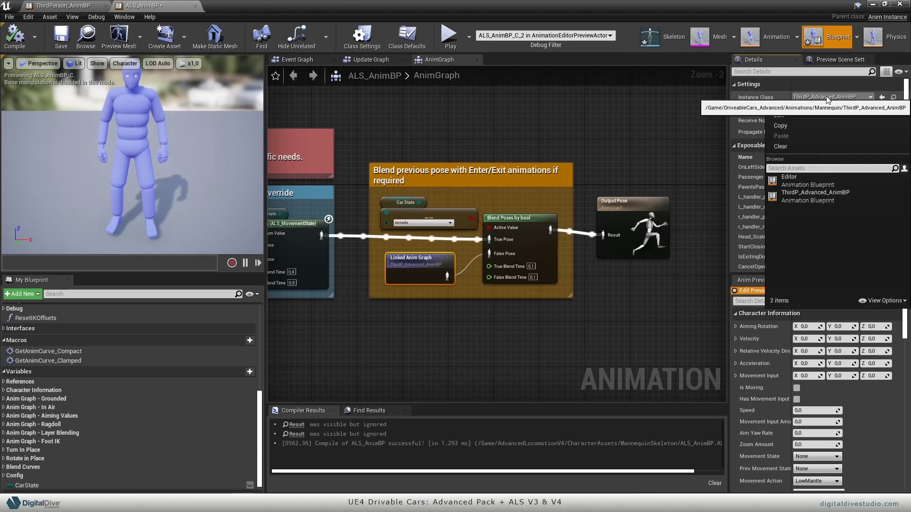
click(826, 198)
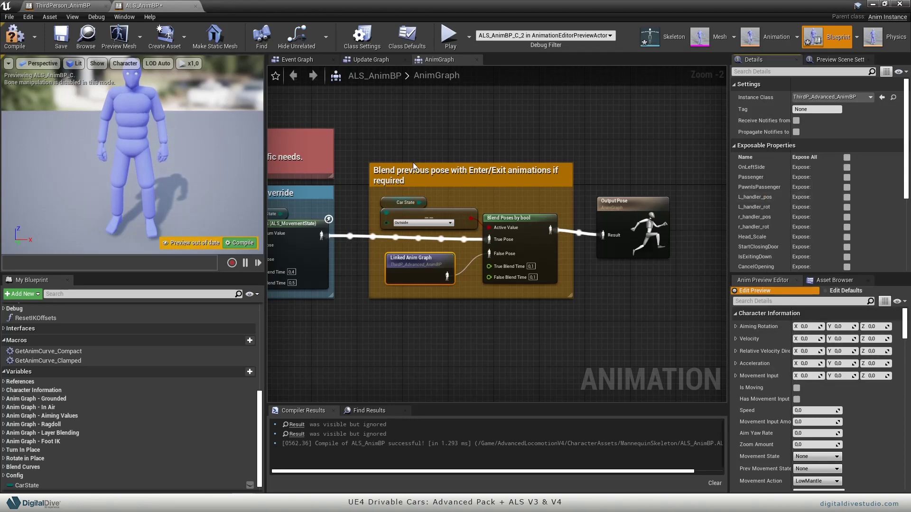
click(14, 41)
click(61, 39)
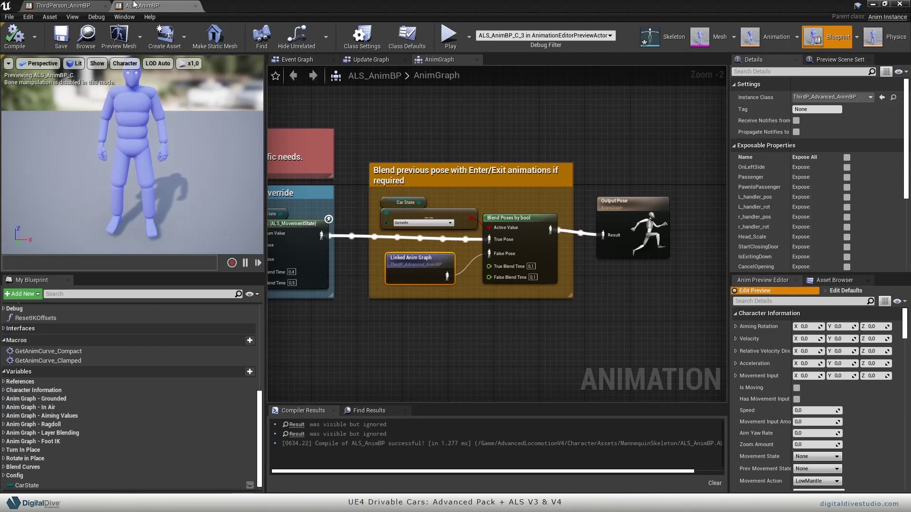
Step: Copy the Set Passenger reference and Advance animations comment blocks with their nodes from ThirdPerson_AnimBP's Event Graph
click(63, 5)
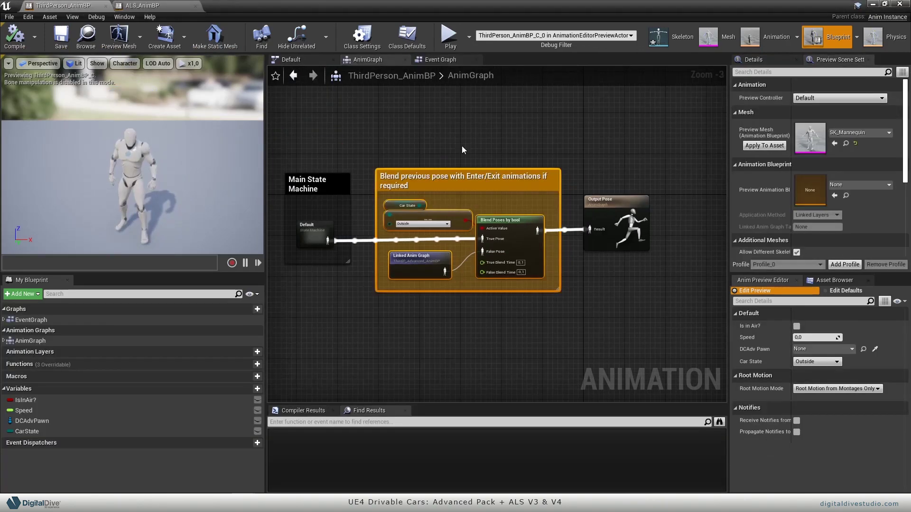
click(446, 65)
scroll(389, 184, up, 5)
scroll(388, 184, down, 5)
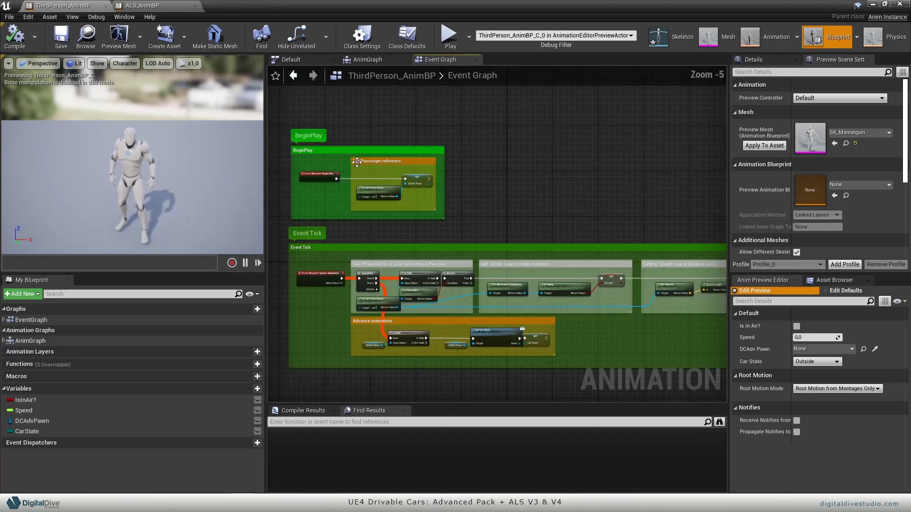
scroll(357, 162, up, 3)
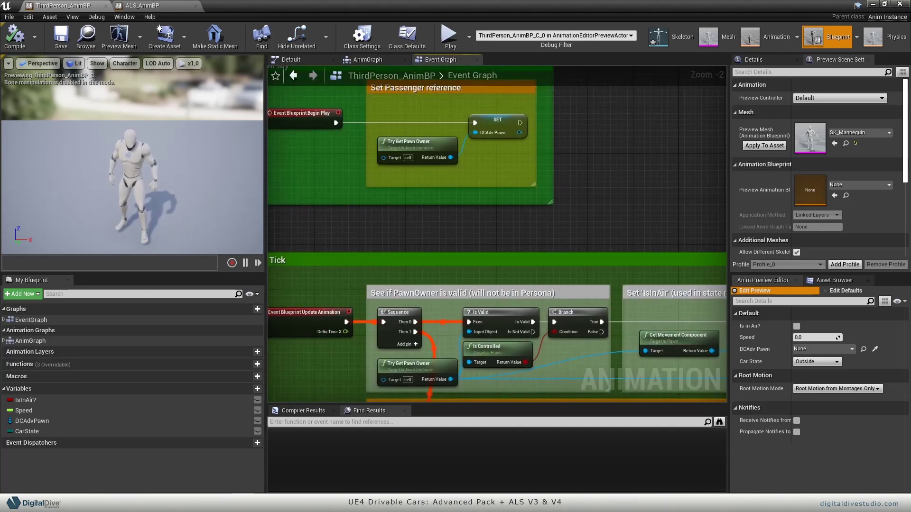
scroll(400, 156, down, 3)
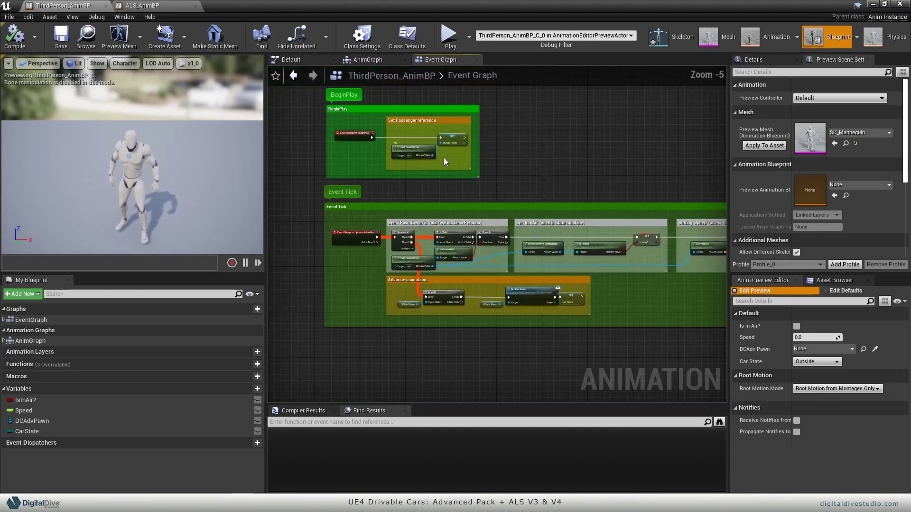
drag(381, 121, 466, 178)
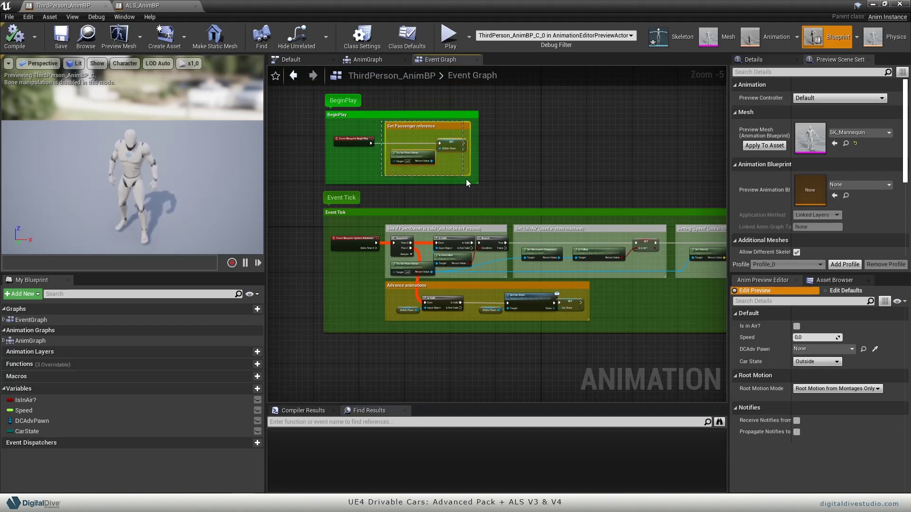
shift+drag(379, 327, 630, 280)
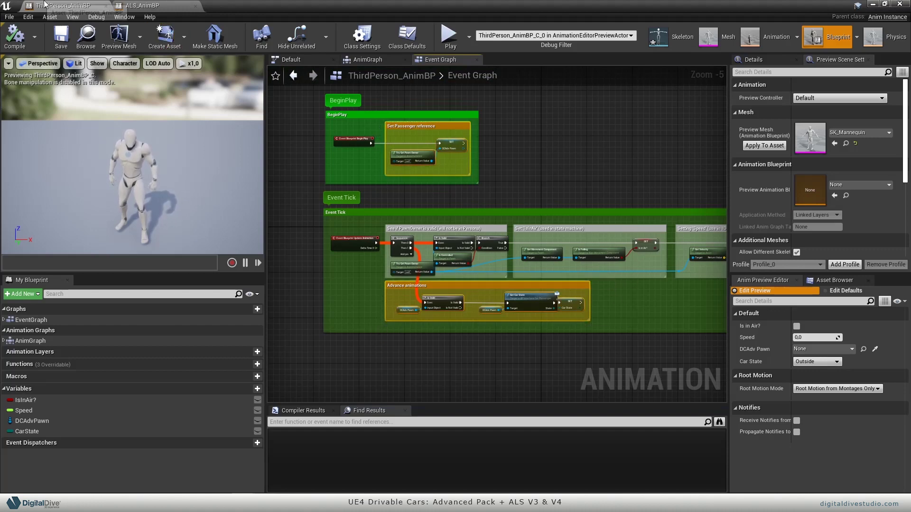
Step: Paste the two copied comment blocks into an empty area of ALS_AnimBP's Event Graph near the anim instance initialization block
click(158, 5)
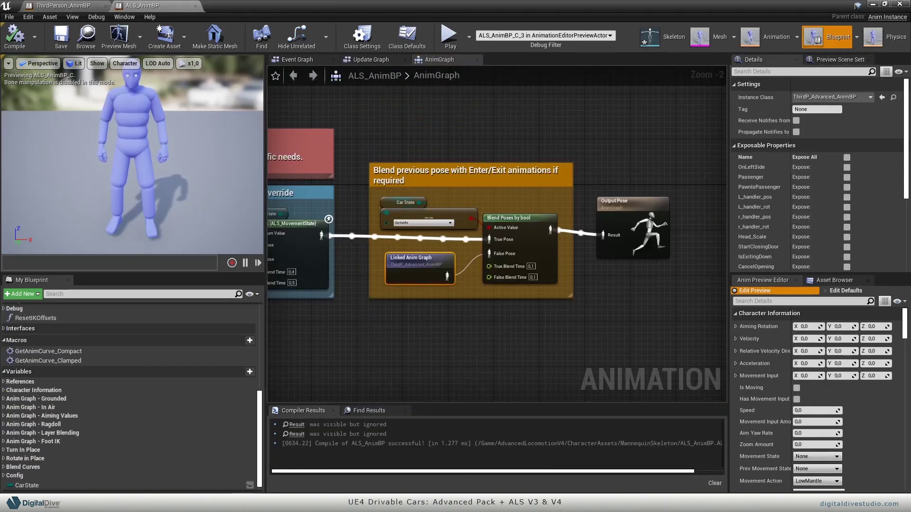
click(303, 61)
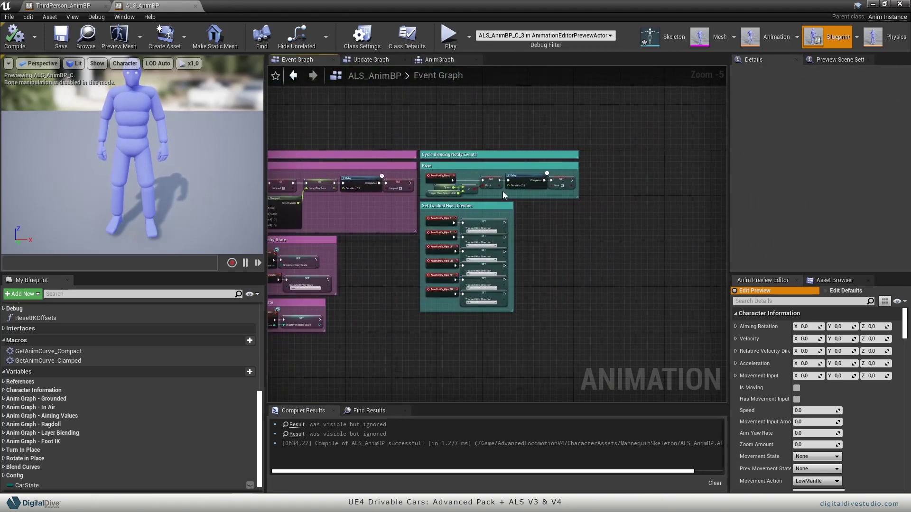
right_drag(502, 191, 725, 282)
scroll(404, 172, up, 4)
right_drag(430, 211, 476, 137)
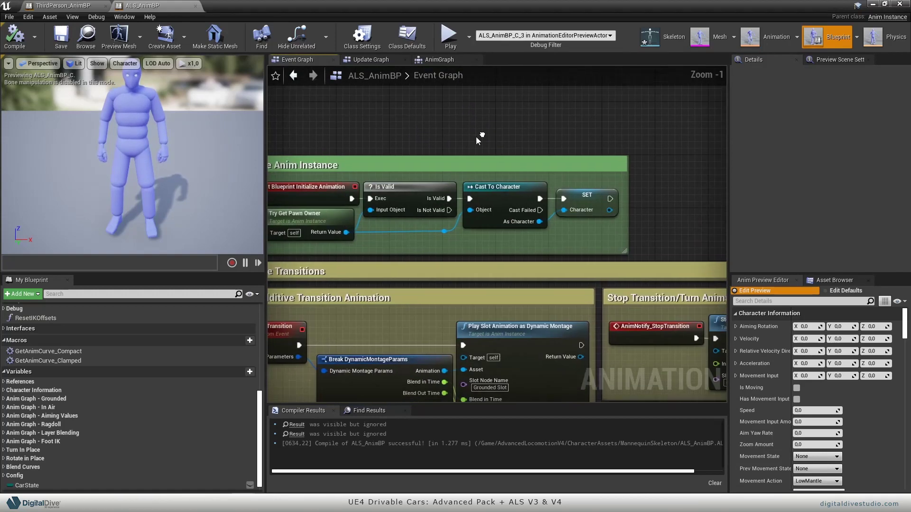
right_drag(321, 150, 385, 149)
right_drag(608, 174, 452, 155)
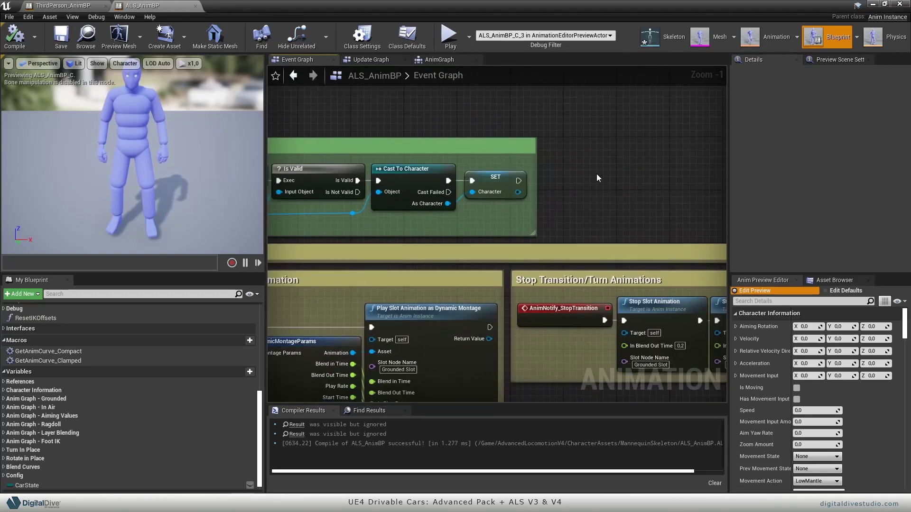
scroll(625, 190, down, 1)
right_drag(625, 190, 407, 275)
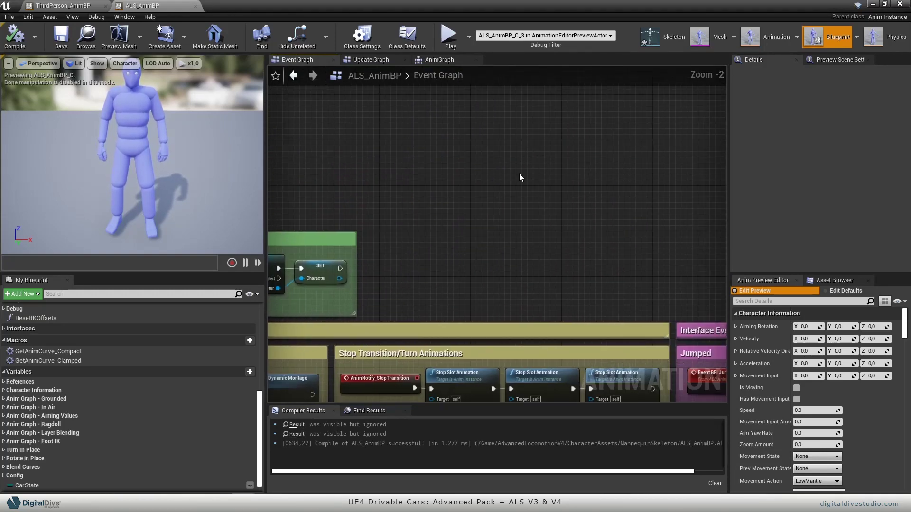
key(ctrl+v)
scroll(529, 195, down, 4)
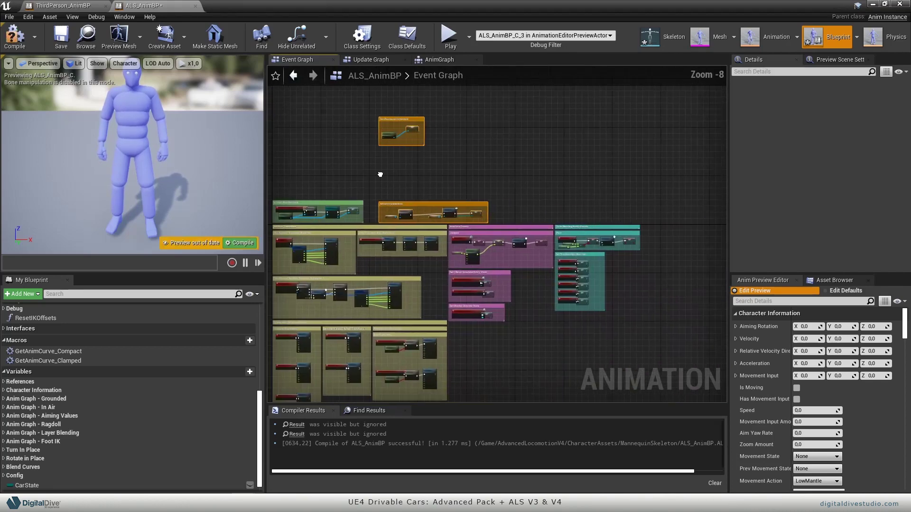
right_drag(378, 173, 485, 221)
scroll(542, 236, up, 3)
scroll(546, 288, down, 5)
right_drag(546, 288, 439, 285)
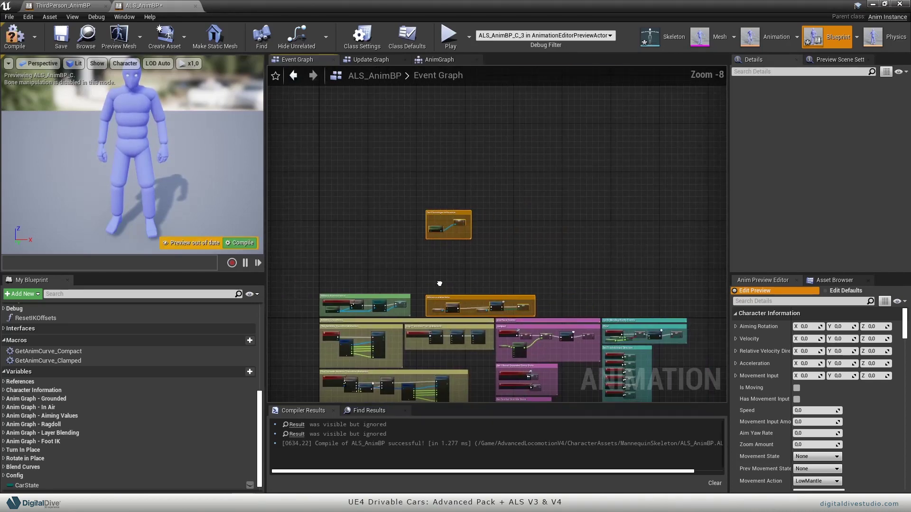
scroll(439, 286, up, 2)
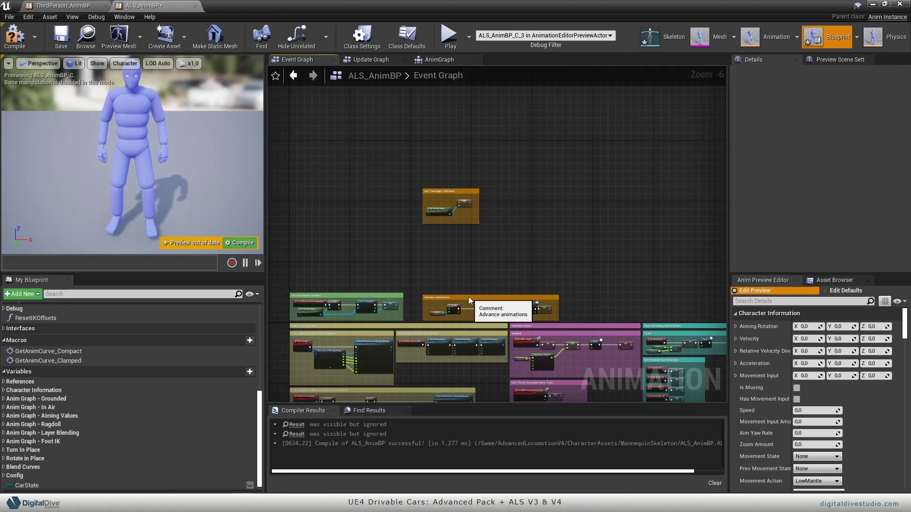
Step: Move the Advance animations block aside and place Set Passenger reference directly beside the anim instance initialization block
drag(468, 297, 577, 202)
scroll(427, 197, up, 4)
drag(459, 180, 463, 332)
right_drag(463, 333, 470, 112)
drag(470, 112, 465, 249)
right_drag(485, 285, 479, 254)
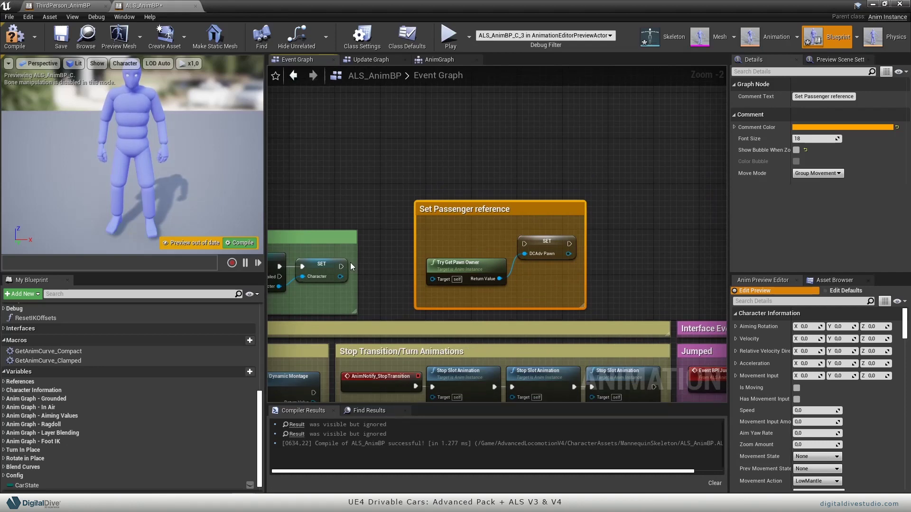
Step: Connect the Character SET node's execution output to the DCAdv Pawn SET node and align both blocks so the wire runs straight
drag(342, 266, 525, 244)
right_drag(513, 237, 618, 165)
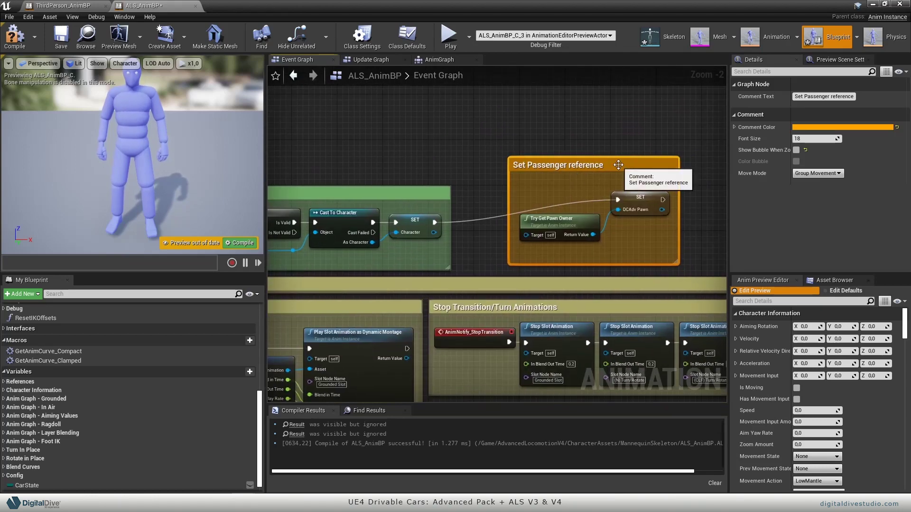
drag(618, 165, 619, 170)
drag(372, 186, 367, 169)
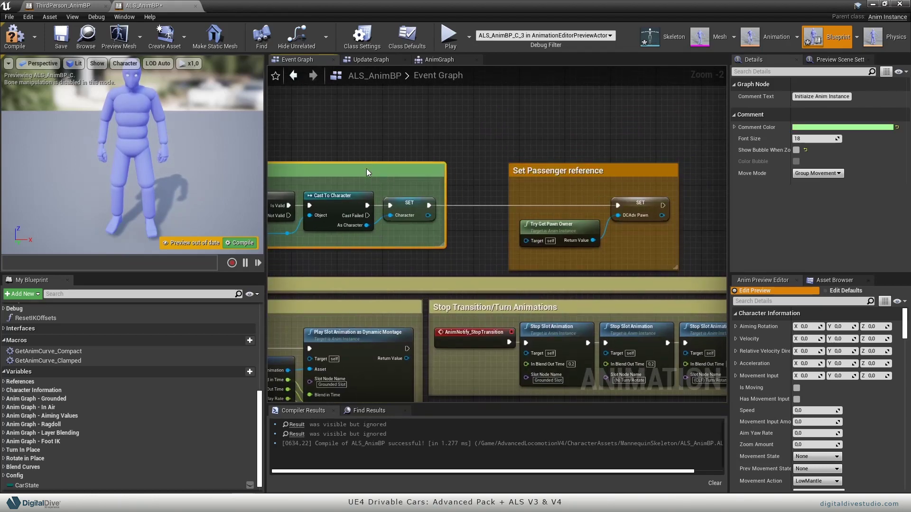
Step: Cut the whole Advance animations block out of ALS_AnimBP's Event Graph
right_drag(556, 136, 366, 183)
scroll(365, 183, down, 2)
right_drag(622, 133, 461, 261)
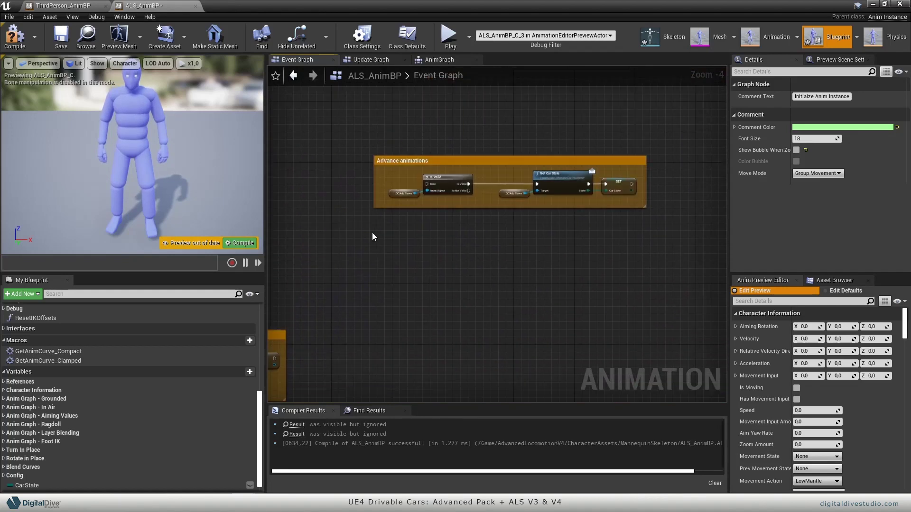
drag(346, 241, 642, 122)
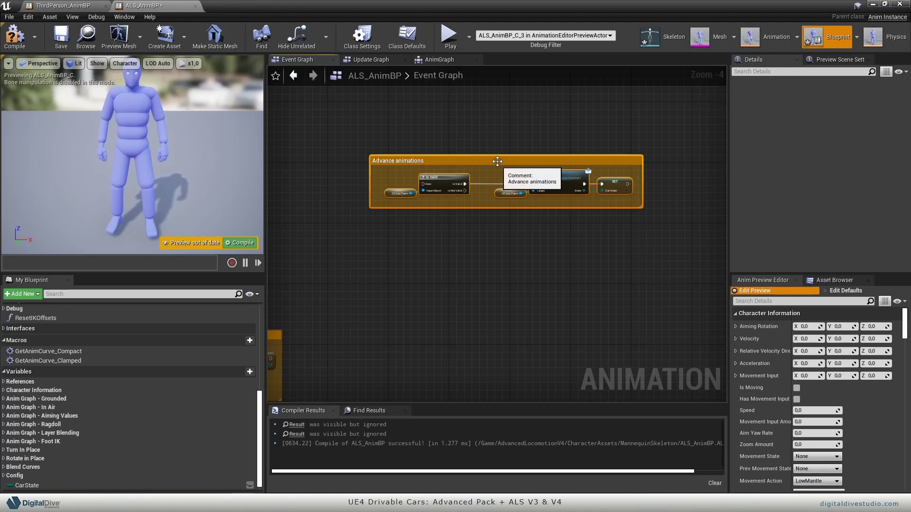
key(Delete)
drag(330, 120, 613, 243)
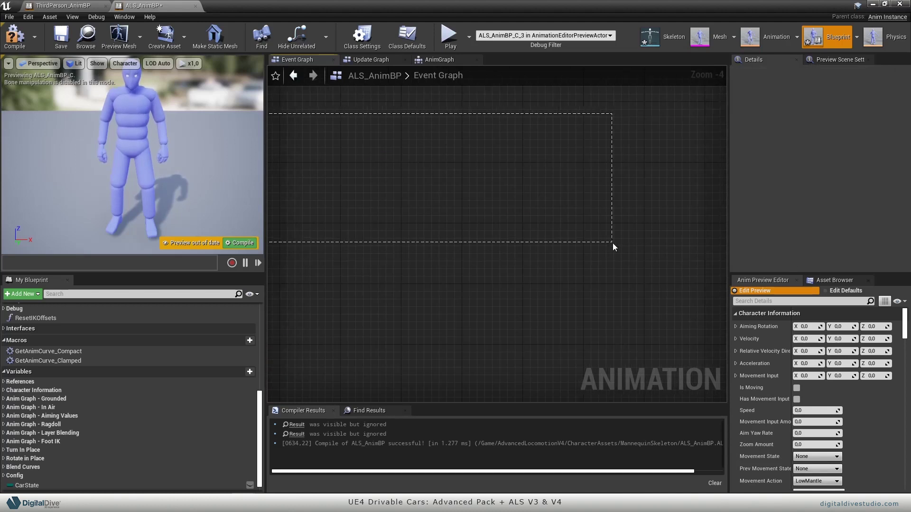
Step: In the Update Graph, widen the 'Only update if character is valid' comment and move Event Blueprint Update Animation well away from the Delta Time X SET node
click(381, 60)
right_drag(412, 163, 686, 116)
scroll(593, 102, down, 1)
right_drag(457, 172, 512, 142)
scroll(546, 146, down, 1)
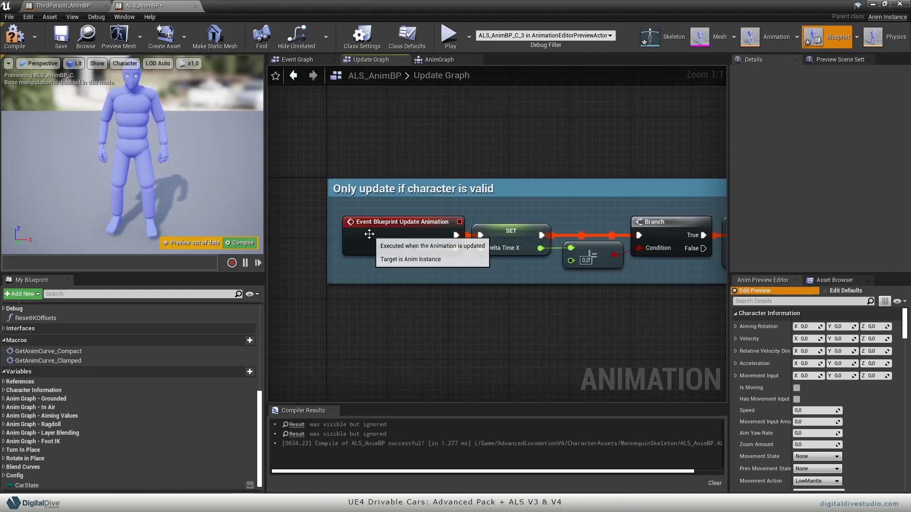
right_drag(387, 267, 425, 254)
right_drag(369, 257, 446, 255)
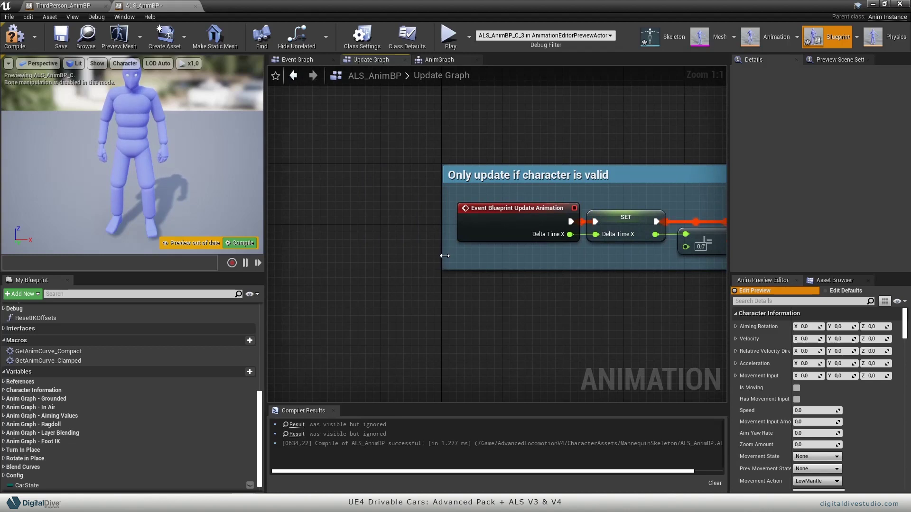
drag(444, 255, 292, 233)
right_drag(508, 248, 670, 249)
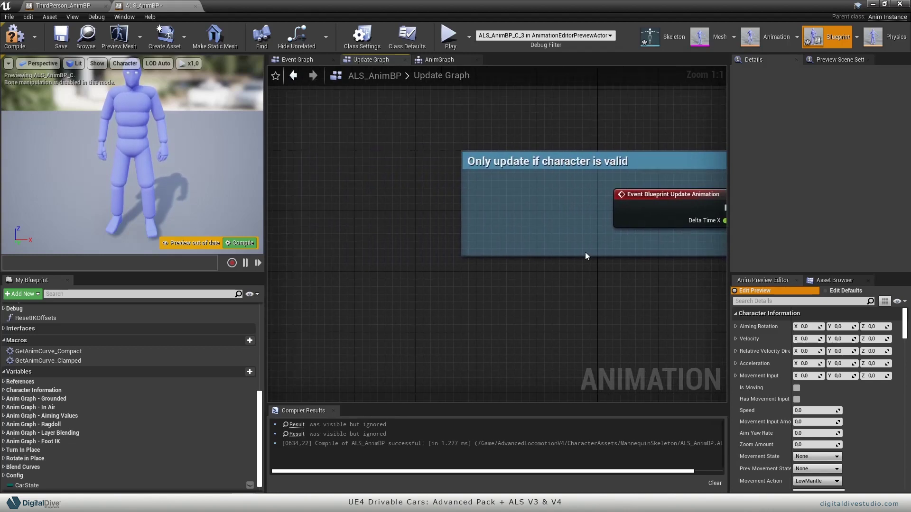
right_drag(678, 217, 565, 208)
click(524, 207)
right_drag(424, 248, 477, 276)
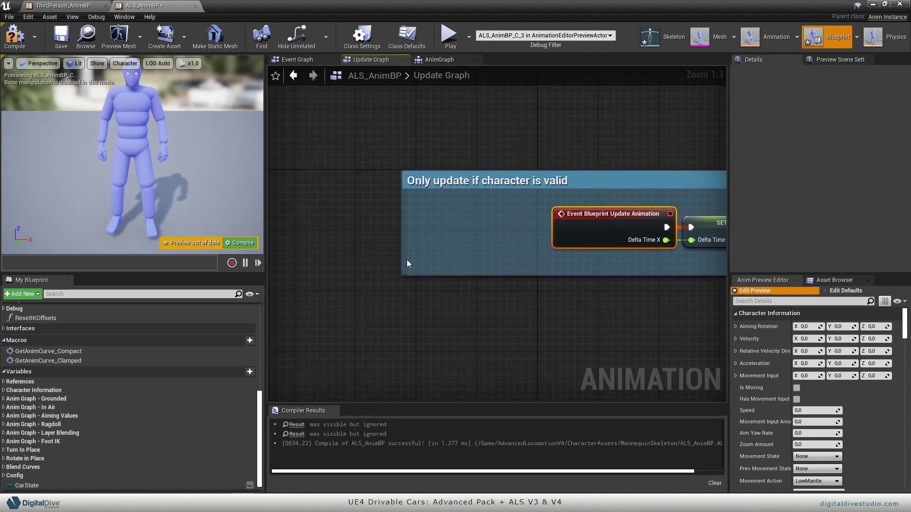
drag(402, 256, 295, 239)
drag(599, 244, 394, 243)
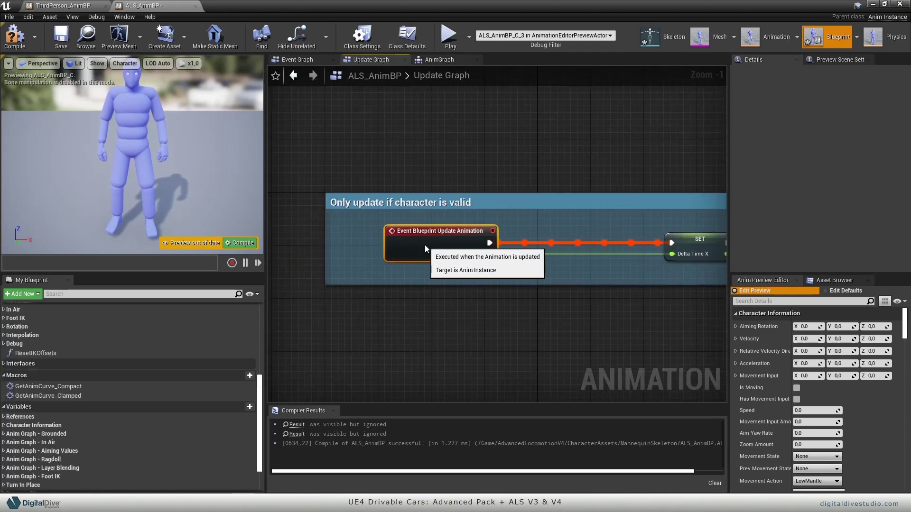
Step: Paste the Advance animations block into the Update Graph just below the 'Only update if character is valid' comment
right_drag(572, 217, 453, 162)
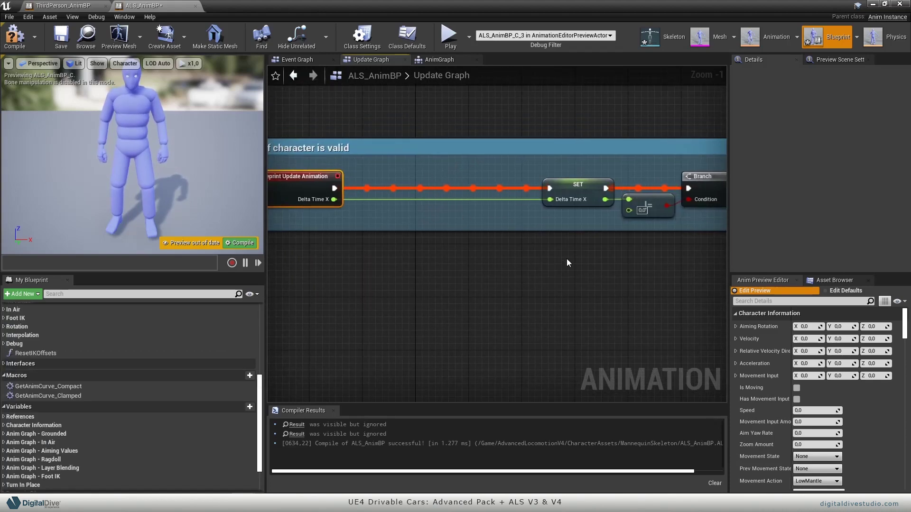
key(ctrl+v)
right_drag(641, 301, 509, 271)
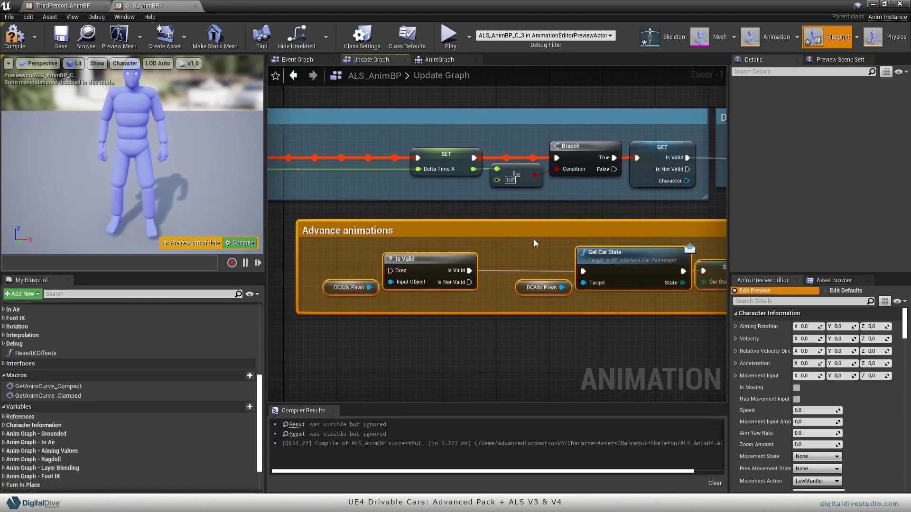
right_drag(533, 239, 622, 253)
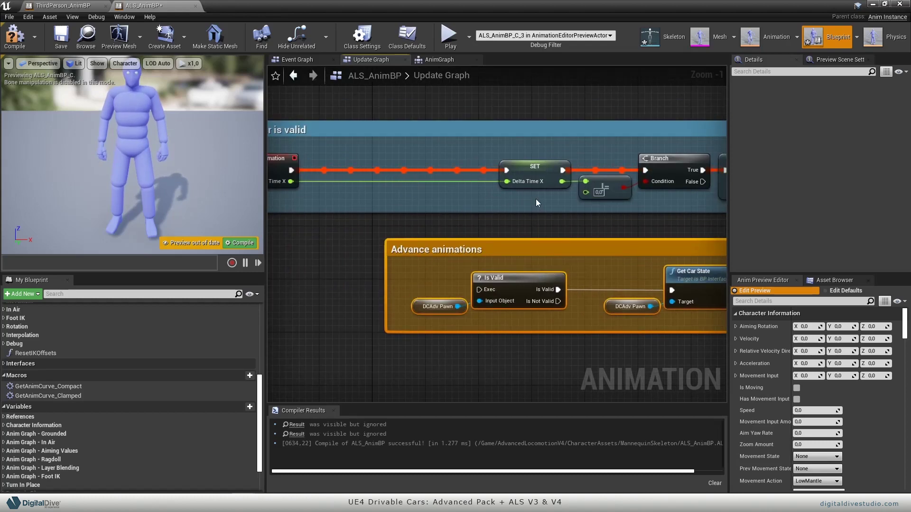
Step: Insert a Sequence node between Event Blueprint Update Animation and the Delta Time X SET node, aligned so the execution wire runs straight
right_drag(536, 199, 585, 208)
scroll(411, 170, up, 1)
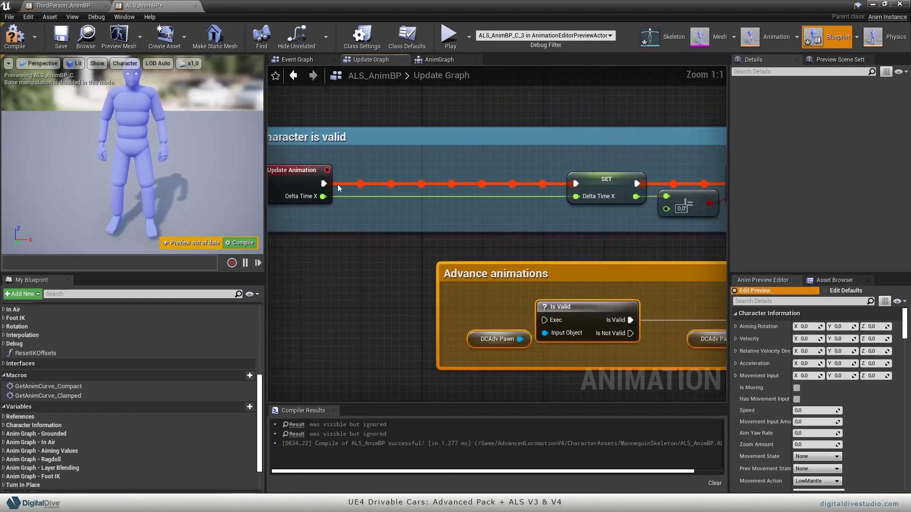
drag(324, 184, 420, 176)
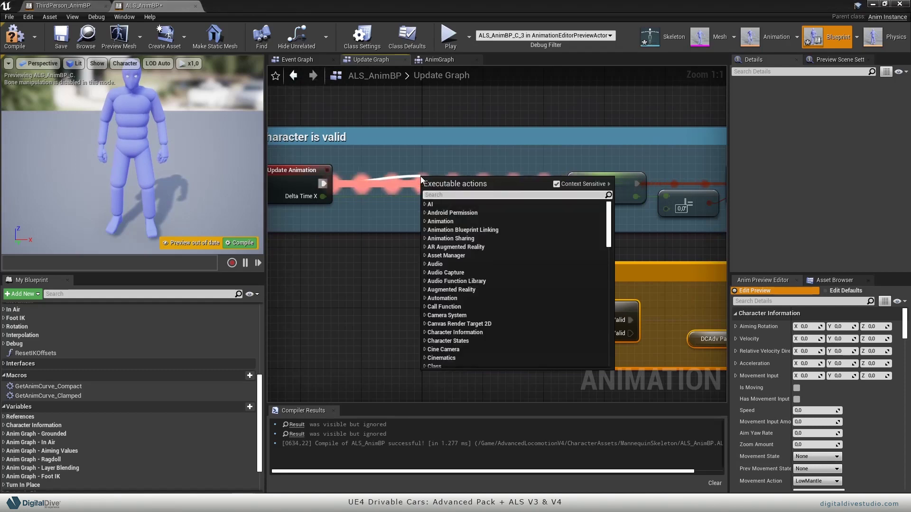
text(sequence)
key(Return)
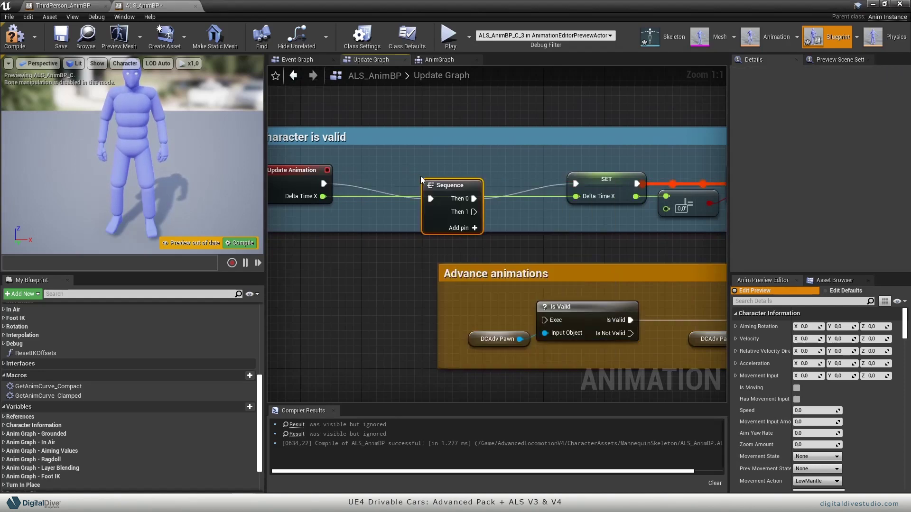
drag(449, 193, 442, 177)
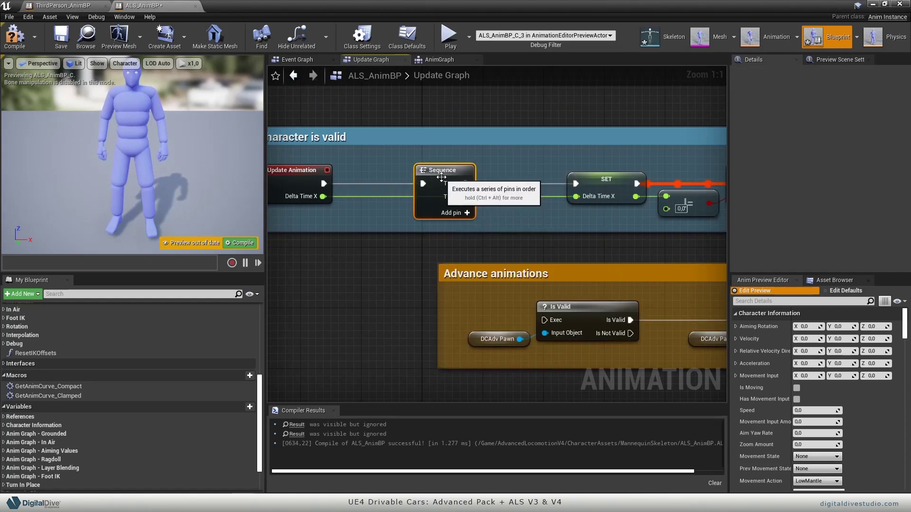
Step: Connect the Sequence node's Then 1 output to the Exec input of Is Valid in the Advance animations block
right_drag(536, 196, 543, 186)
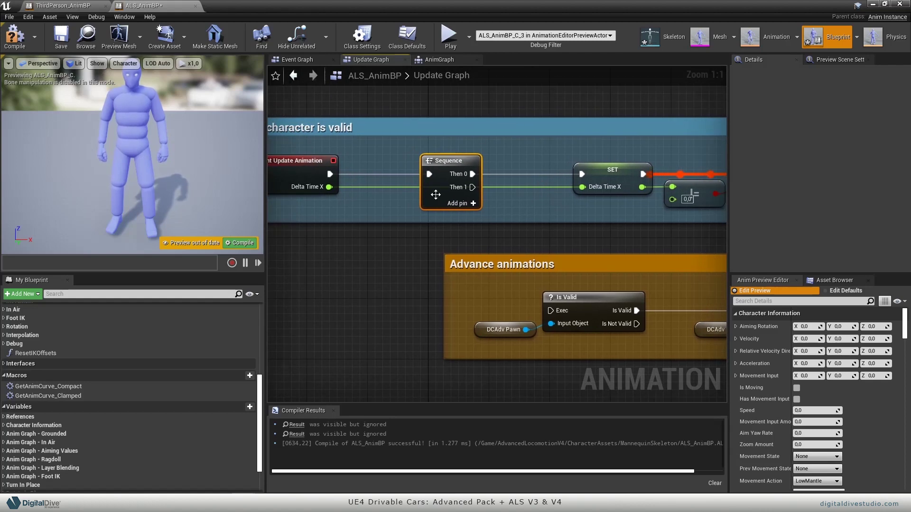
right_drag(436, 194, 348, 159)
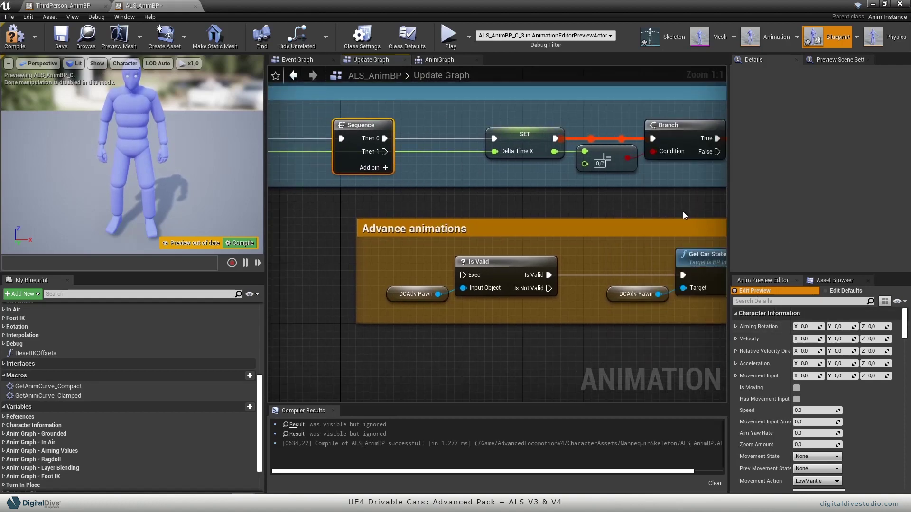
drag(385, 151, 462, 274)
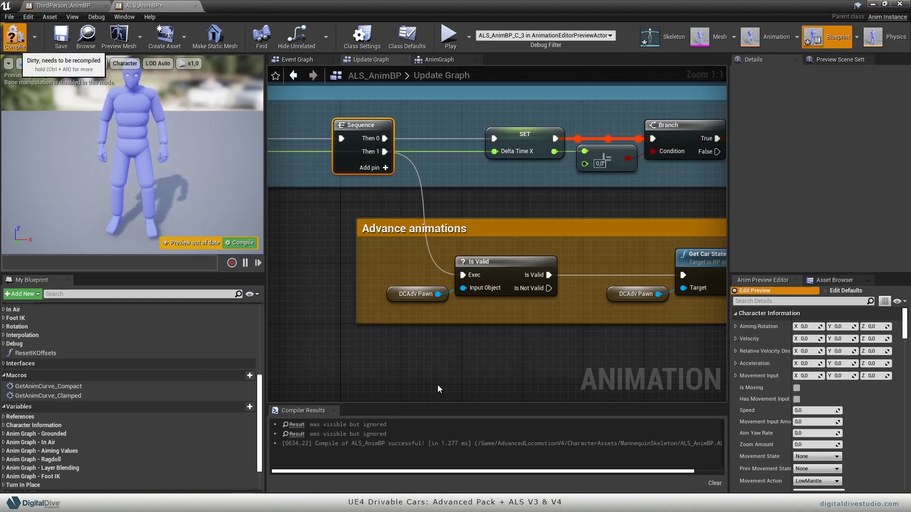
Step: Create the missing DCAdvPawn variable from its Get node beside Is Valid and compile ALS_AnimBP
right_drag(506, 335, 502, 311)
click(420, 284)
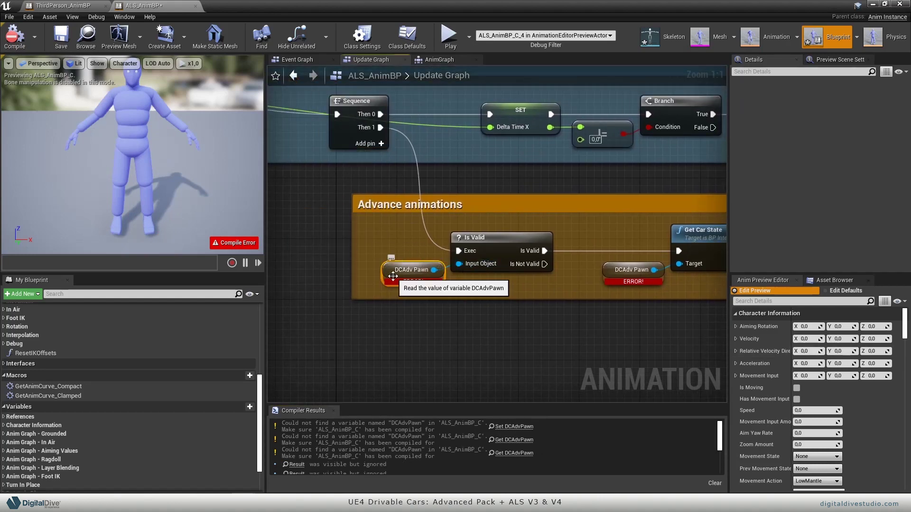
right_click(393, 276)
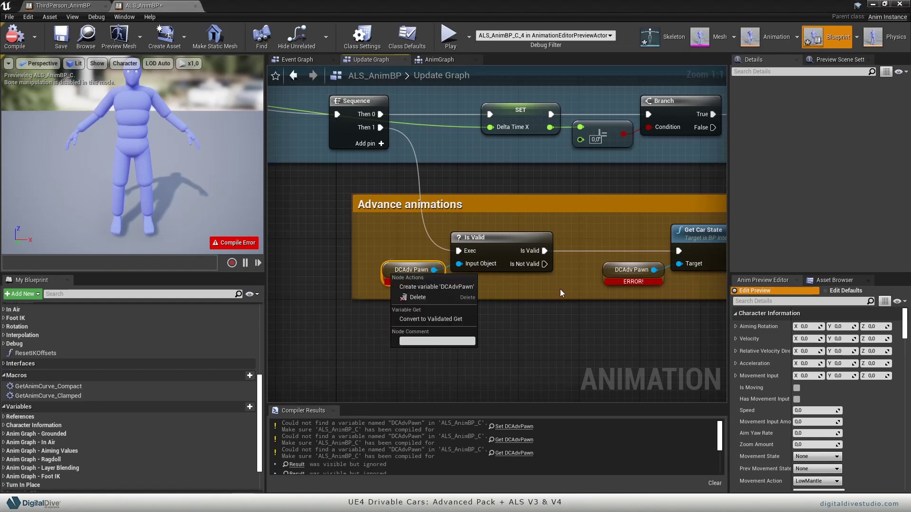
click(449, 288)
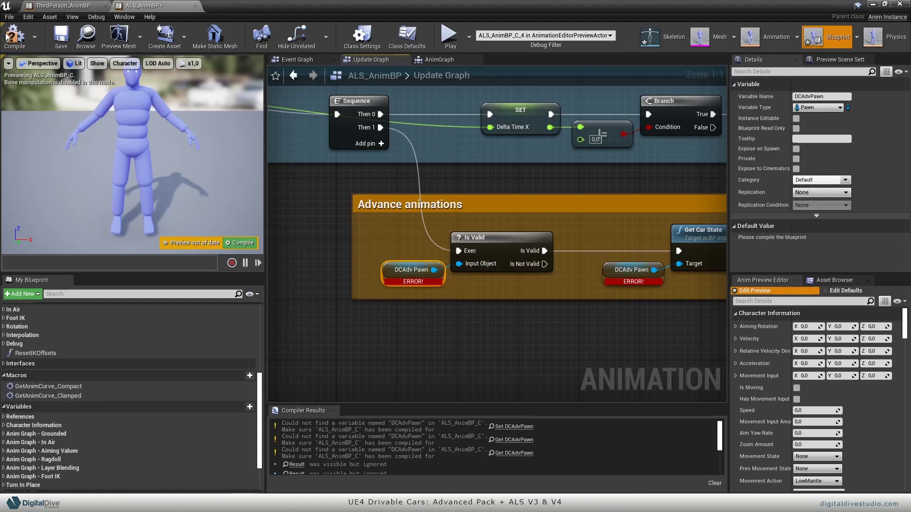
key(F7)
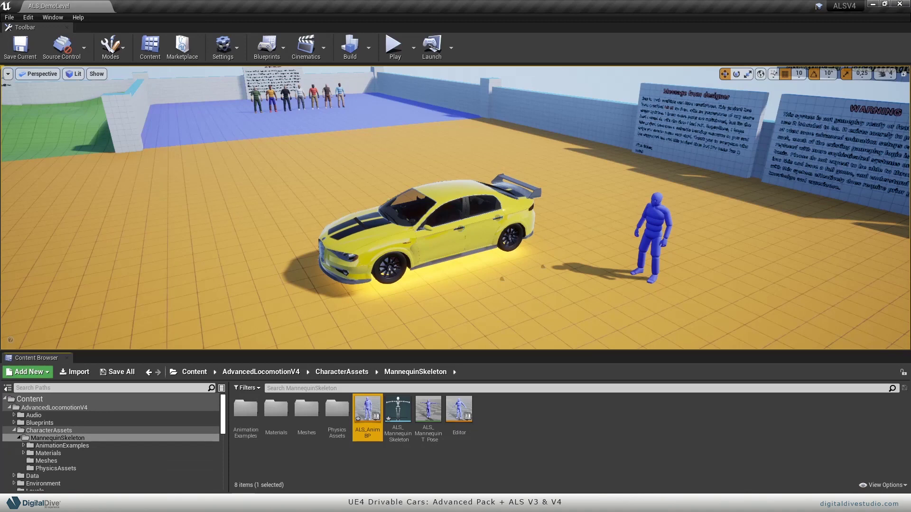
Step: Open ALS_Base_CharacterBP from the AdvancedLocomotionV4/Blueprints/CharacterLogic folder
click(101, 422)
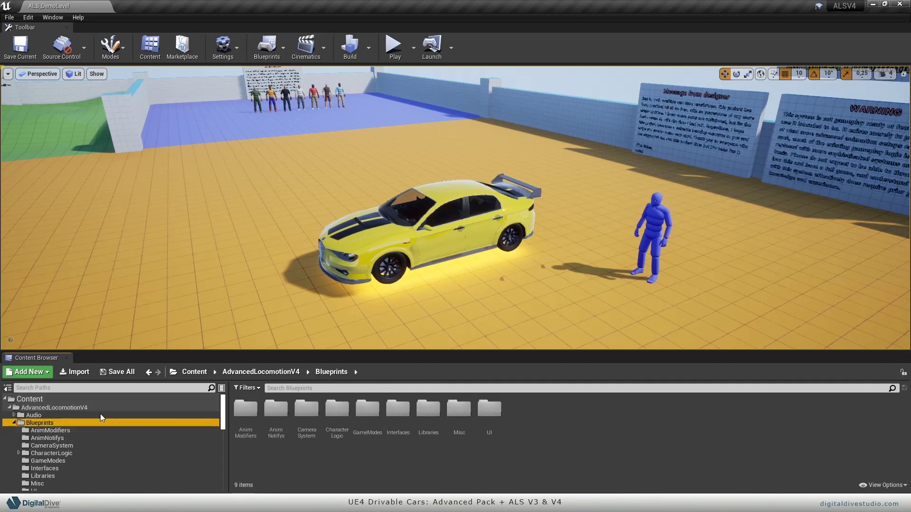
scroll(123, 429, down, 1)
double_click(333, 424)
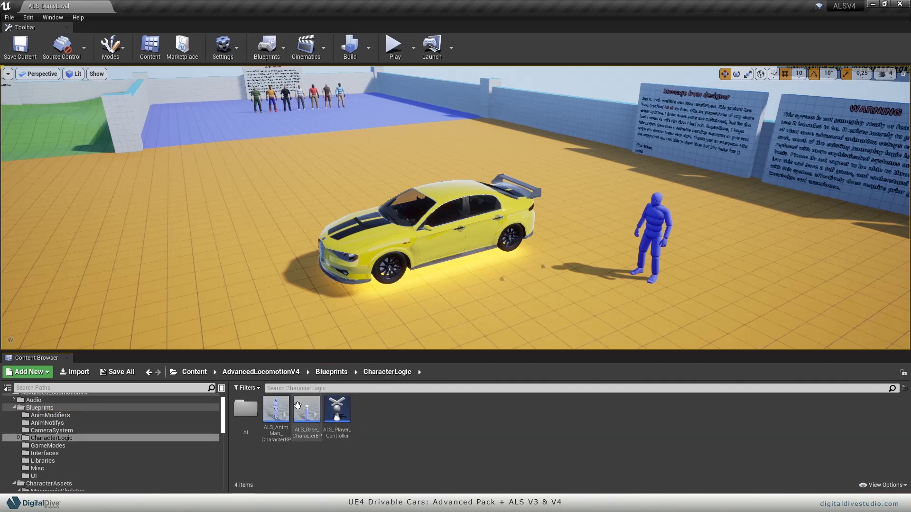
double_click(304, 427)
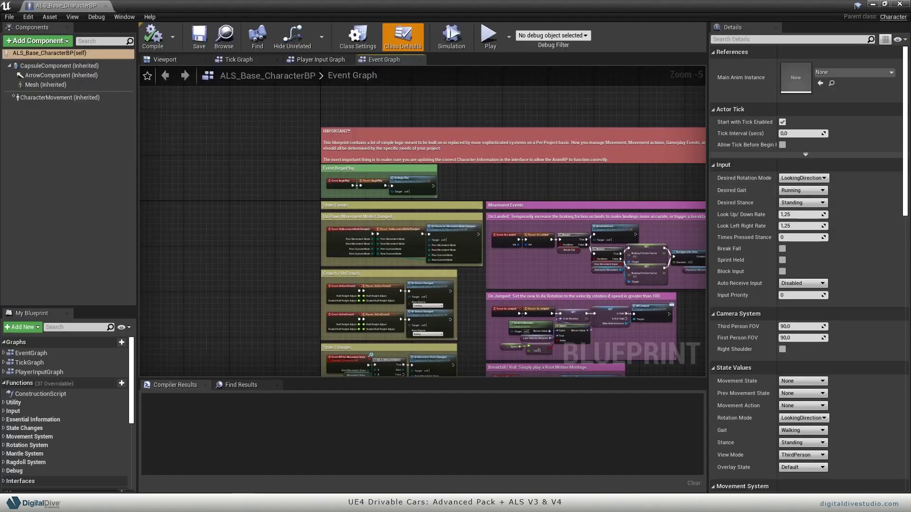
Step: Reparent ALS_Base_CharacterBP to BP_DCAdv_ThirdPChar and close the blueprint editor
click(355, 38)
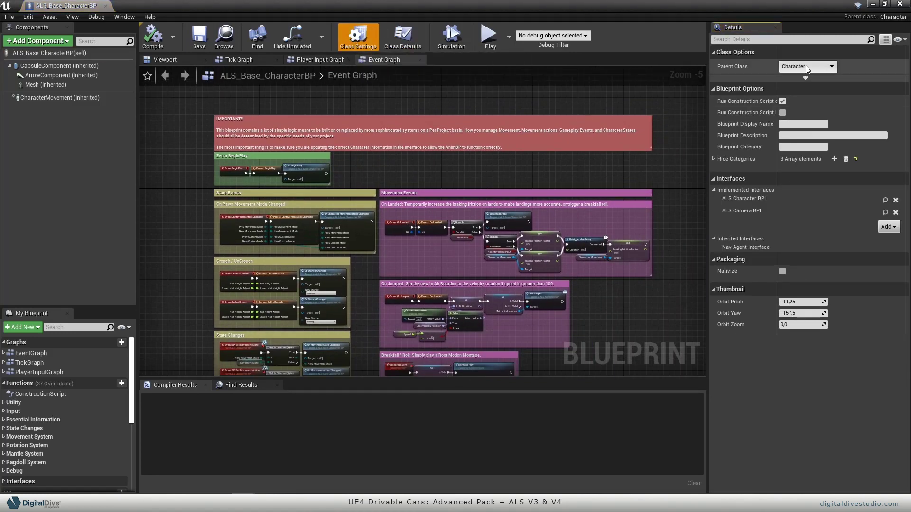
click(806, 66)
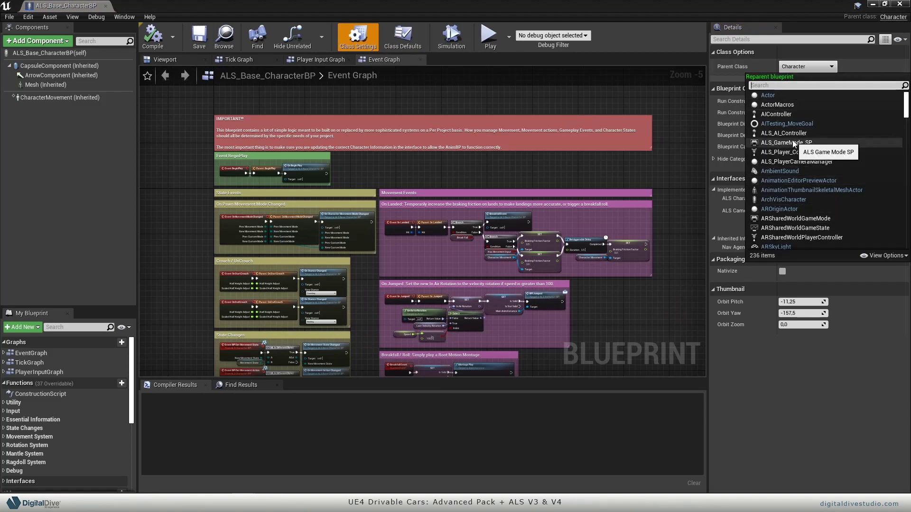
text(dc)
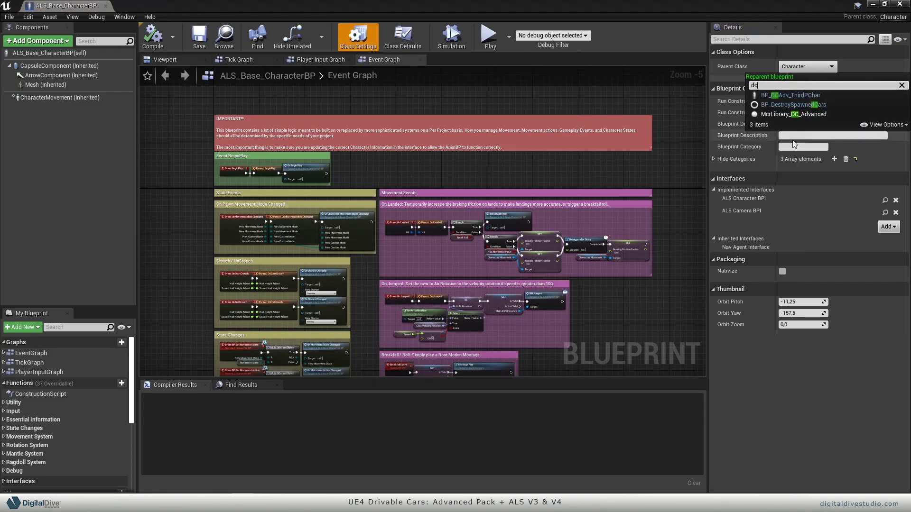
click(837, 97)
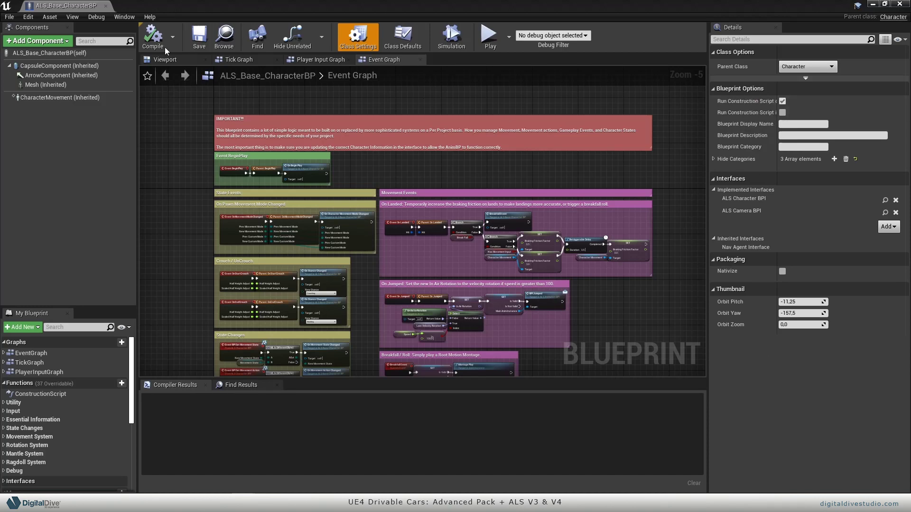
click(898, 5)
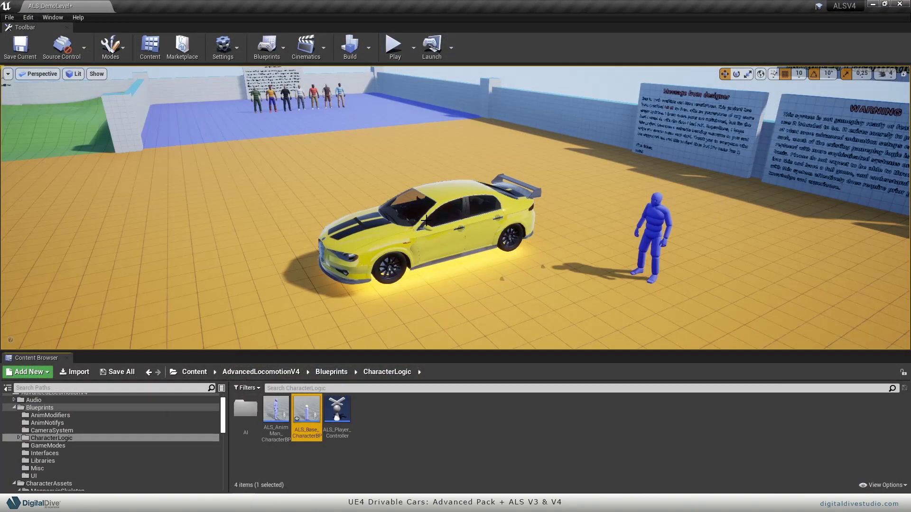
Step: Play the level and walk the character up to the yellow sedan's front door
click(392, 46)
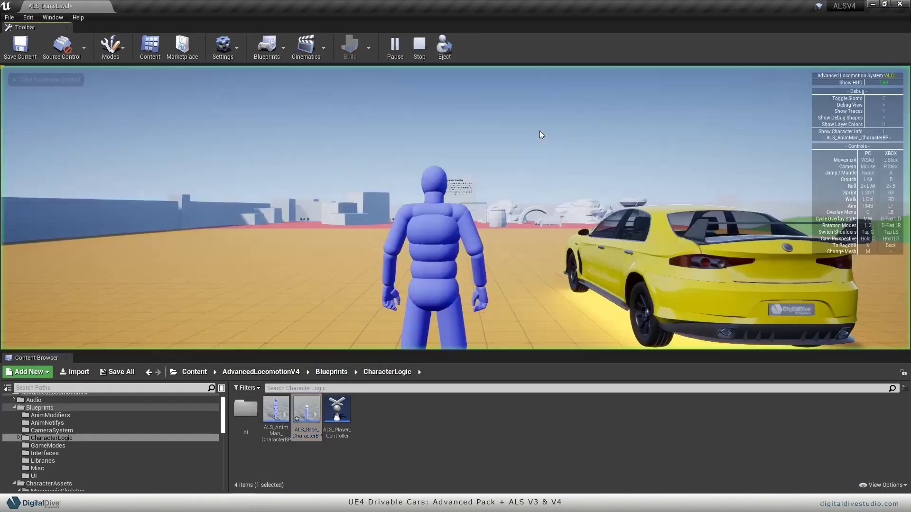
key(w)
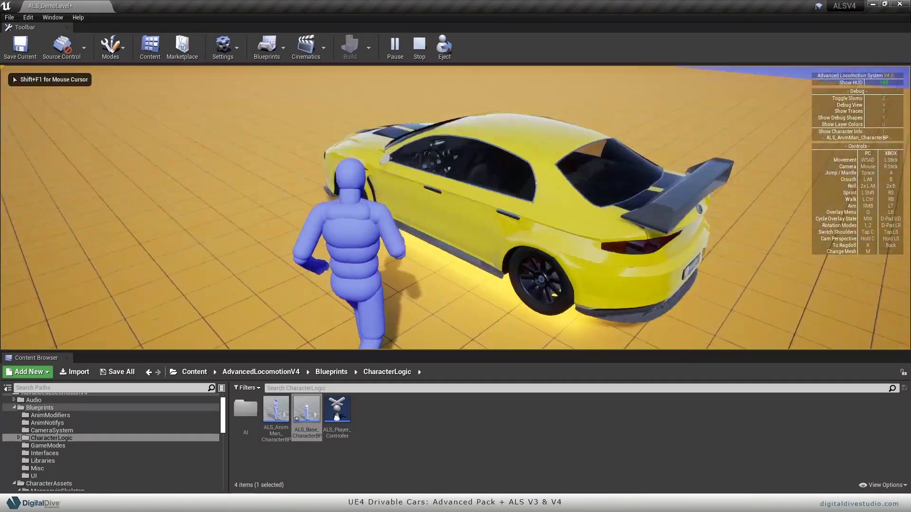
key(f)
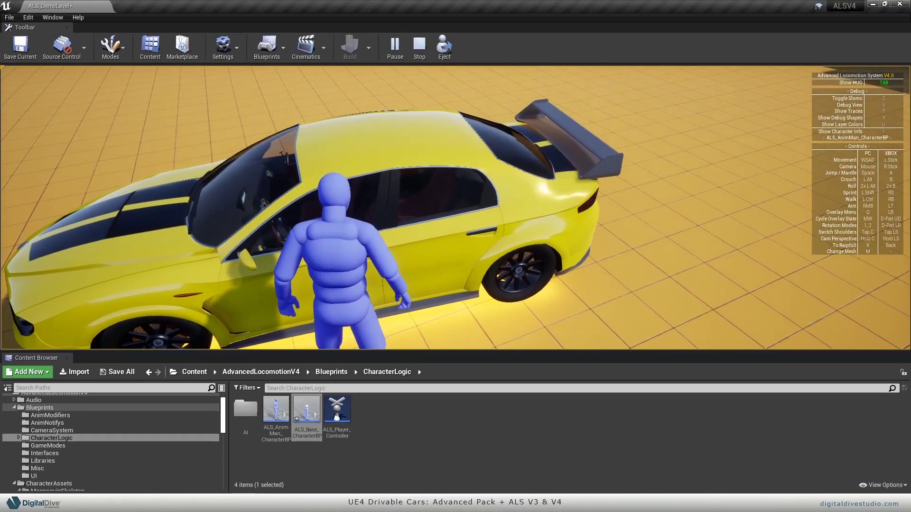
key(s)
key(w)
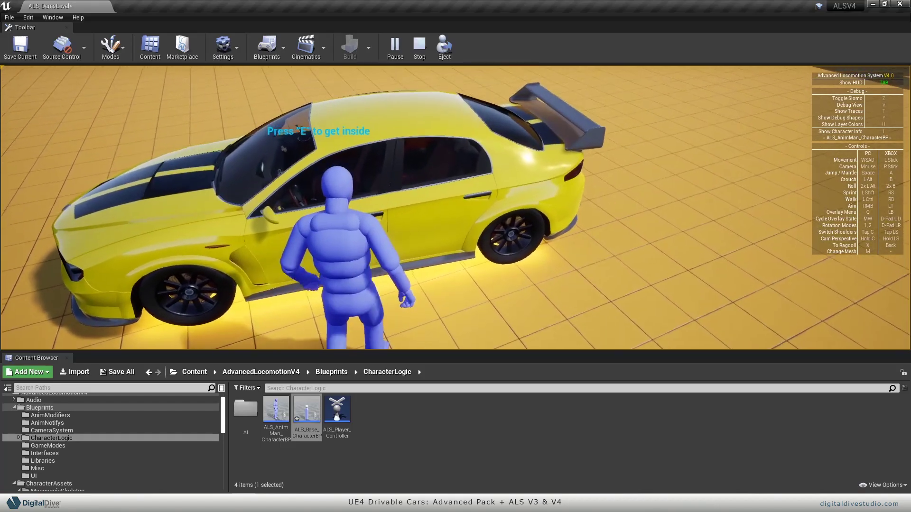
Step: Walk around the sedan, get into it and toggle the ragdoll, then end the play test and dismiss the message log
key(s)
key(a)
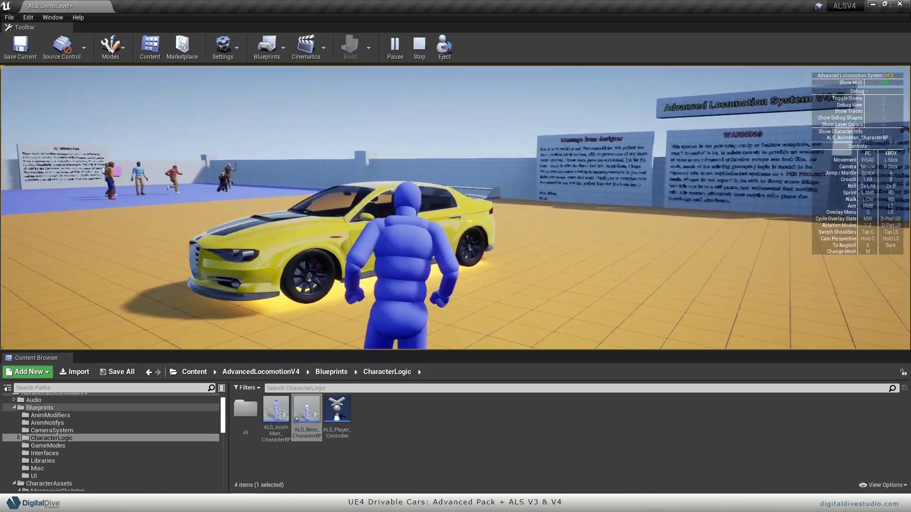
key(w)
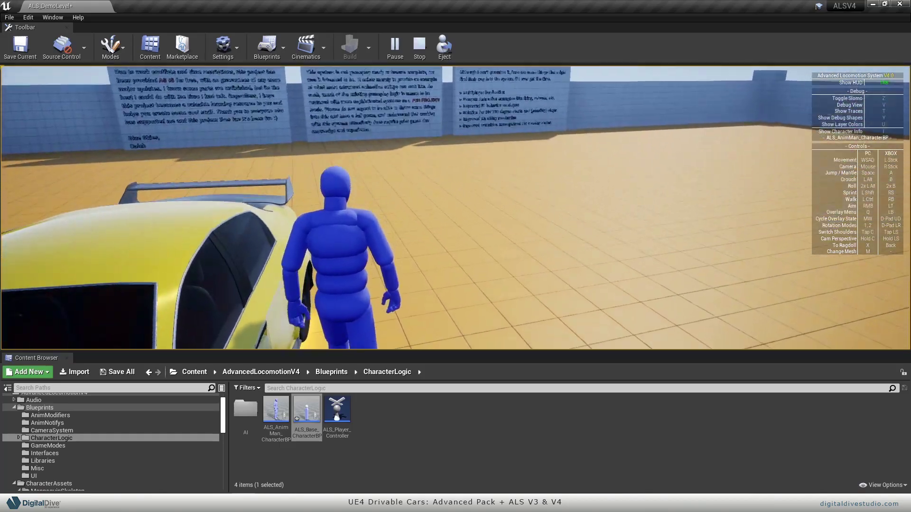
key(e)
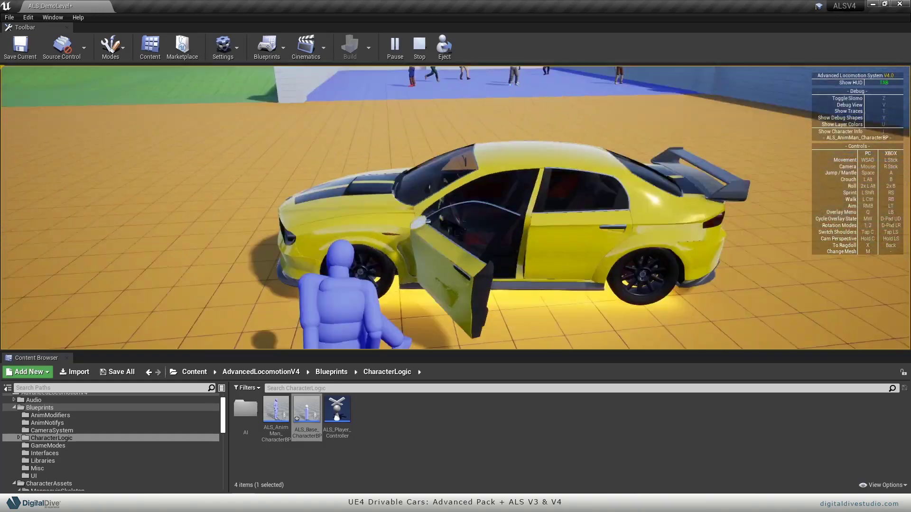
key(x)
key(x)
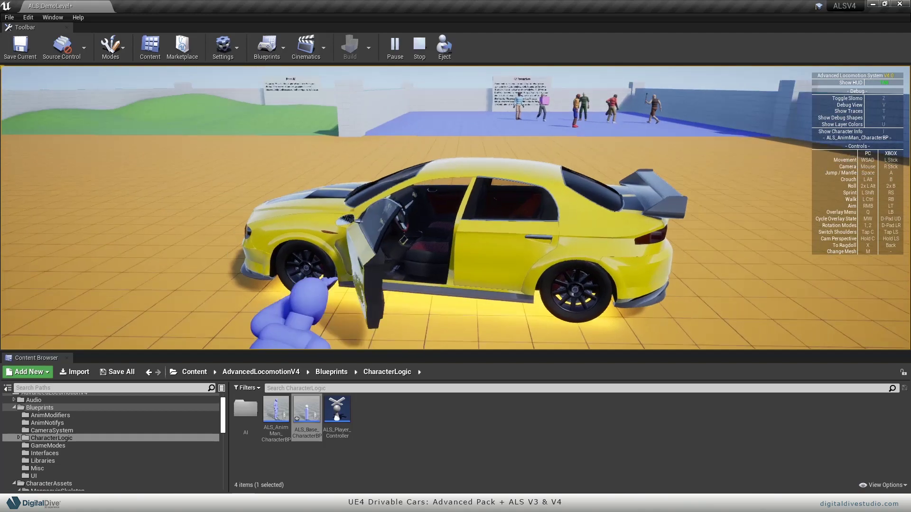
key(Escape)
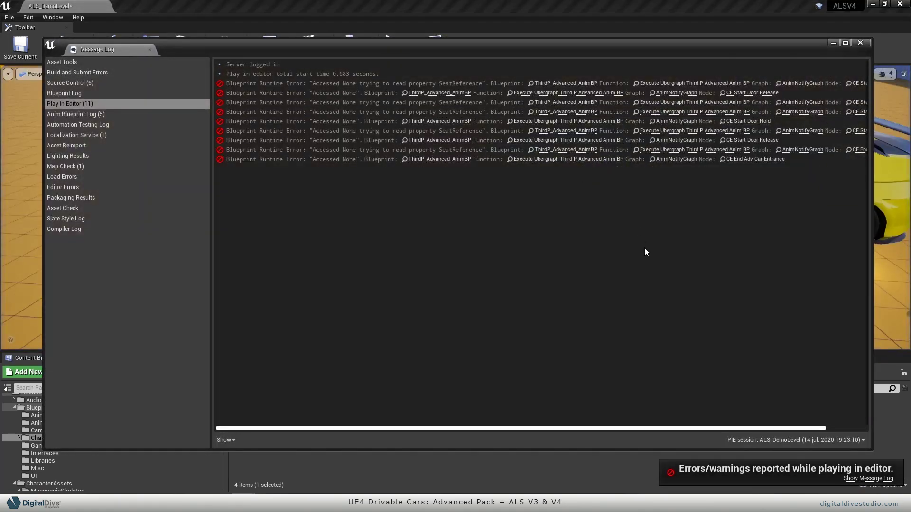
key(alt+F4)
Step: Reopen ALS_Base_CharacterBP and bring up the Movement Input section of its Player Input Graph
double_click(313, 432)
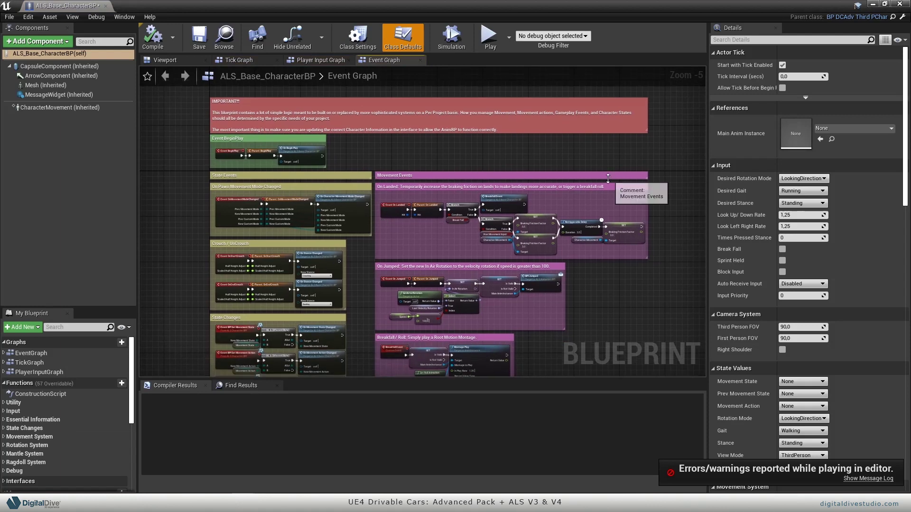
click(872, 4)
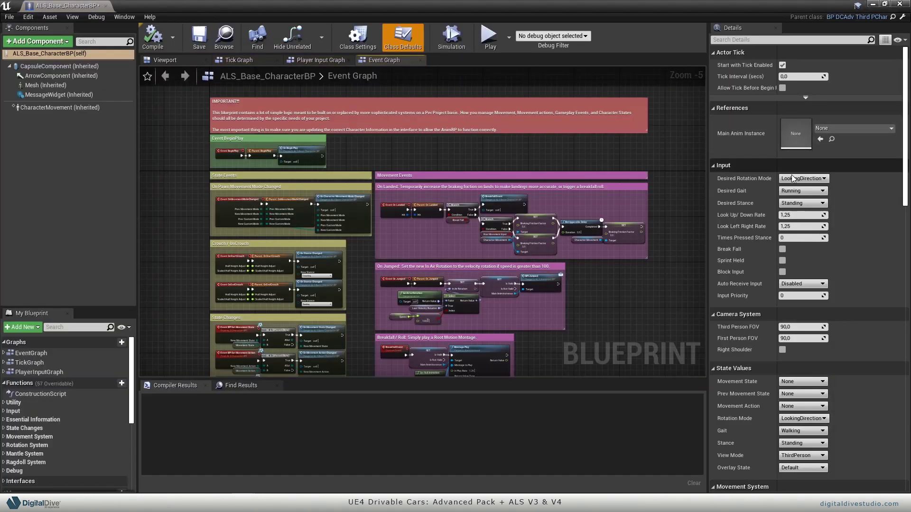
right_drag(477, 207, 477, 187)
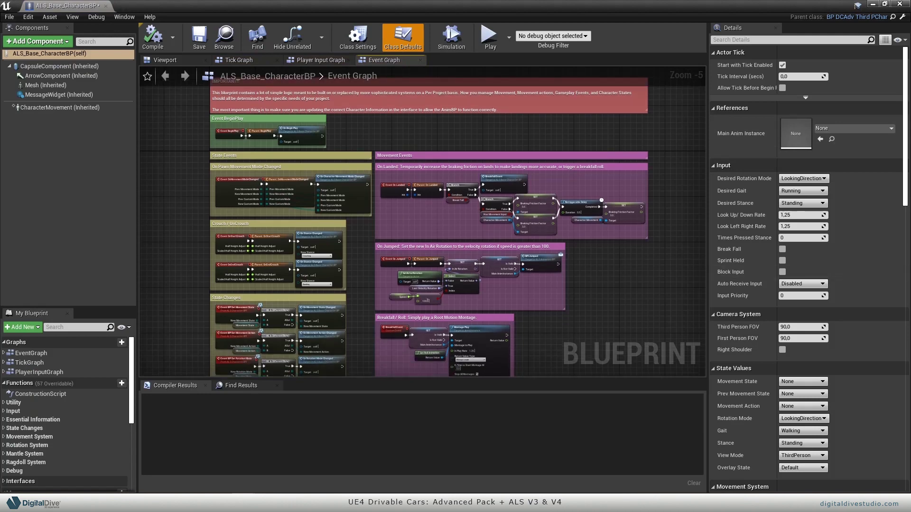
double_click(60, 371)
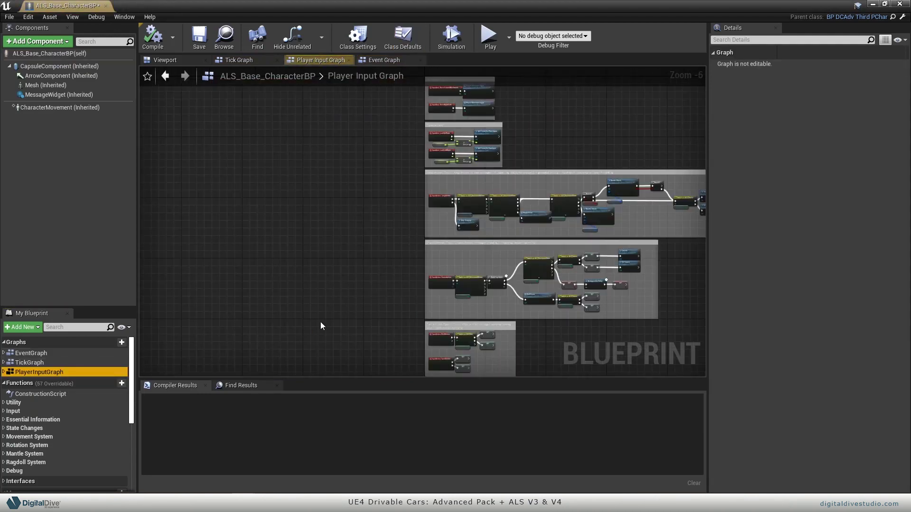
right_drag(448, 200, 323, 278)
scroll(332, 176, up, 6)
right_drag(420, 217, 388, 248)
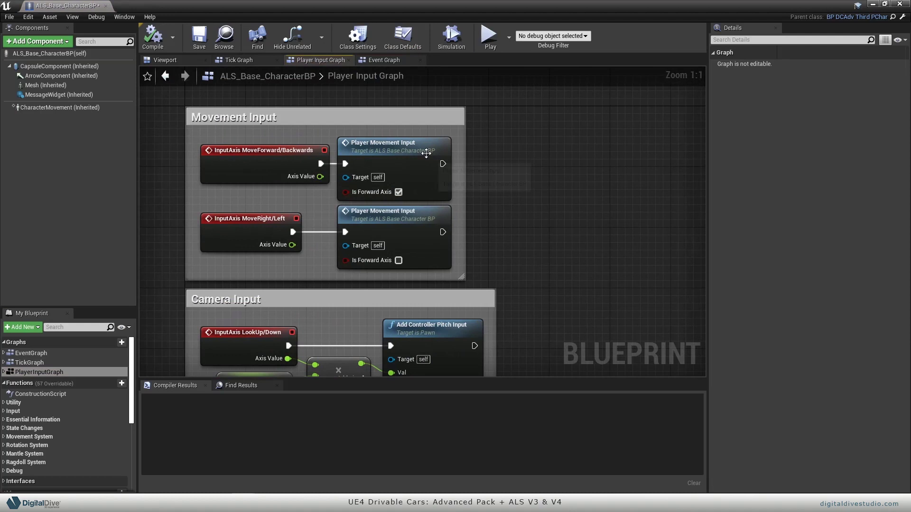
Step: Widen the Movement Input comment and move both Player Movement Input nodes well away from their InputAxis events
drag(466, 161, 765, 166)
right_drag(447, 185, 375, 180)
drag(429, 232, 549, 147)
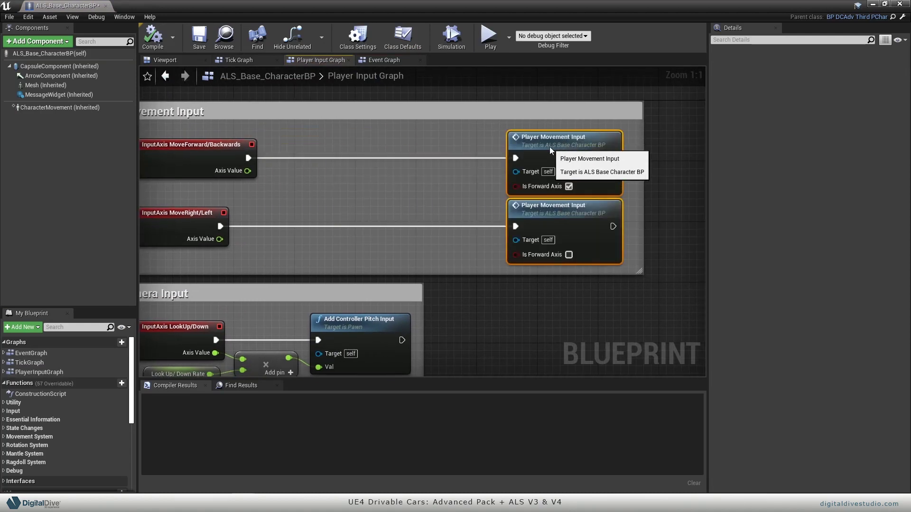
right_drag(351, 142, 405, 147)
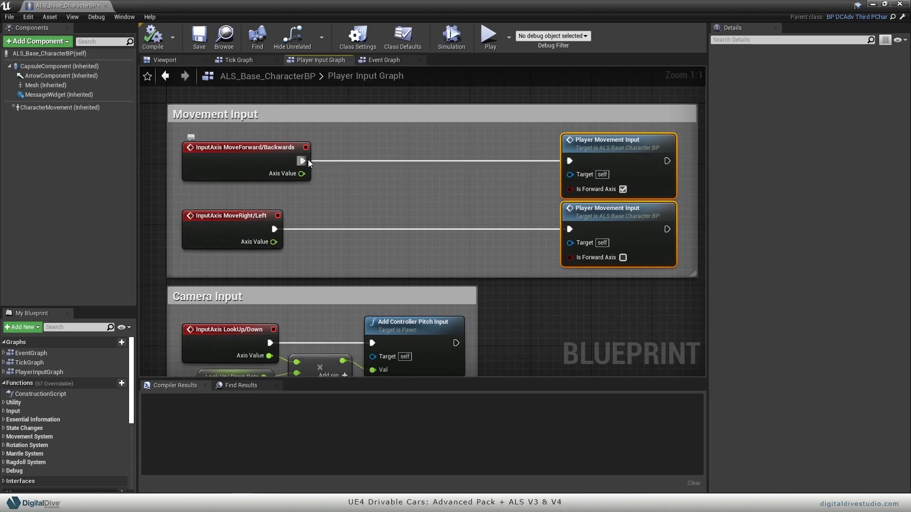
Step: Insert a Branch node between the InputAxis MoveForward/Backwards event and its Player Movement Input node, in line with them
drag(303, 161, 349, 161)
text(branch)
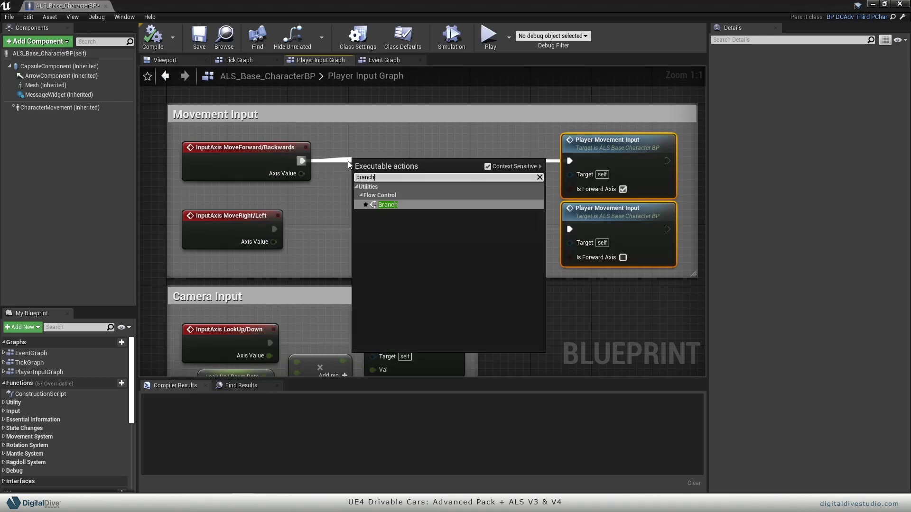
key(Return)
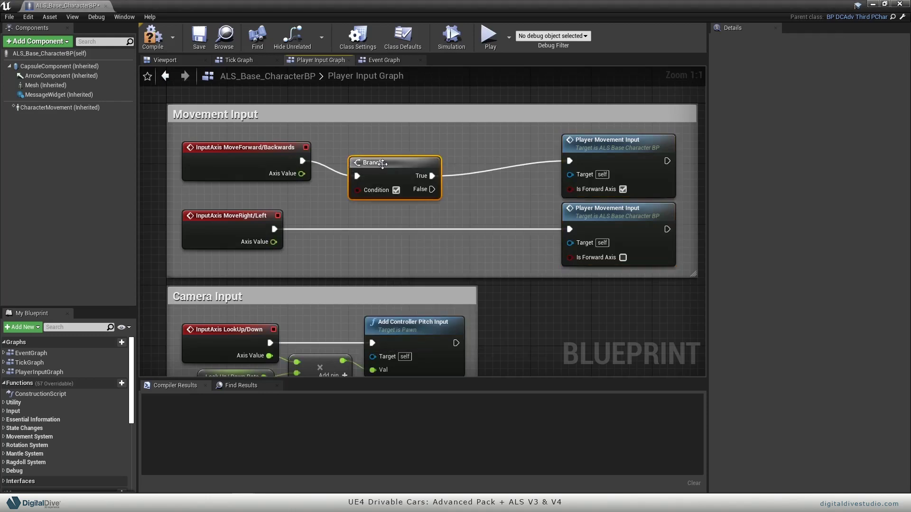
drag(383, 164, 420, 149)
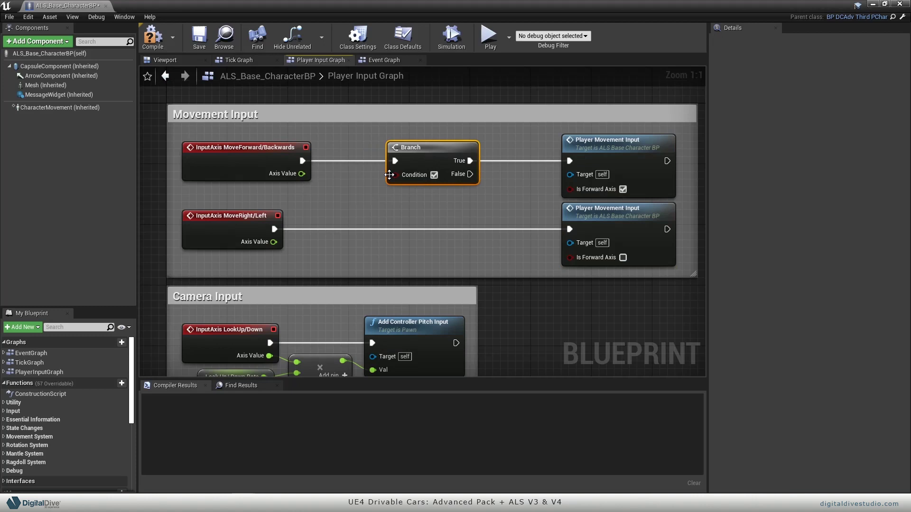
Step: Feed the Branch's Condition from the Enable Movement variable and place that getter just below the Branch
drag(389, 175, 342, 217)
text(e)
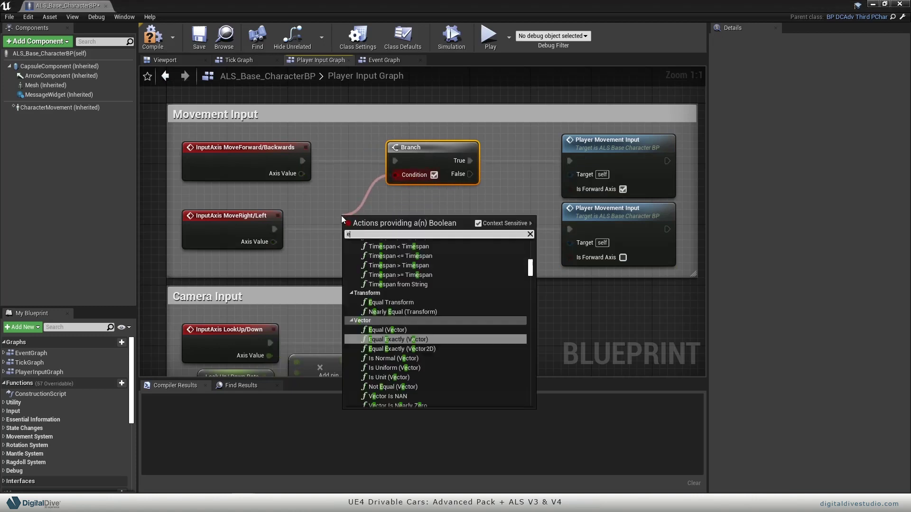
text(nable mov)
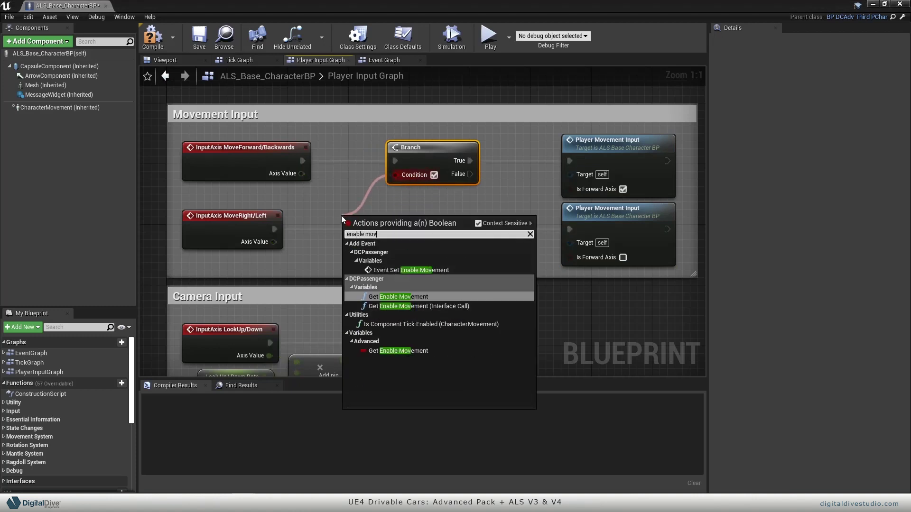
key(Down)
key(Down)
key(Return)
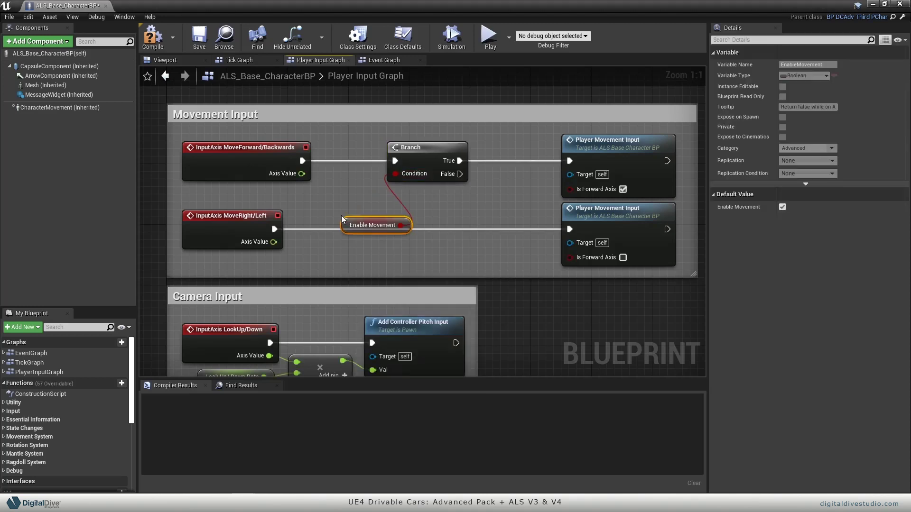
drag(352, 226, 351, 195)
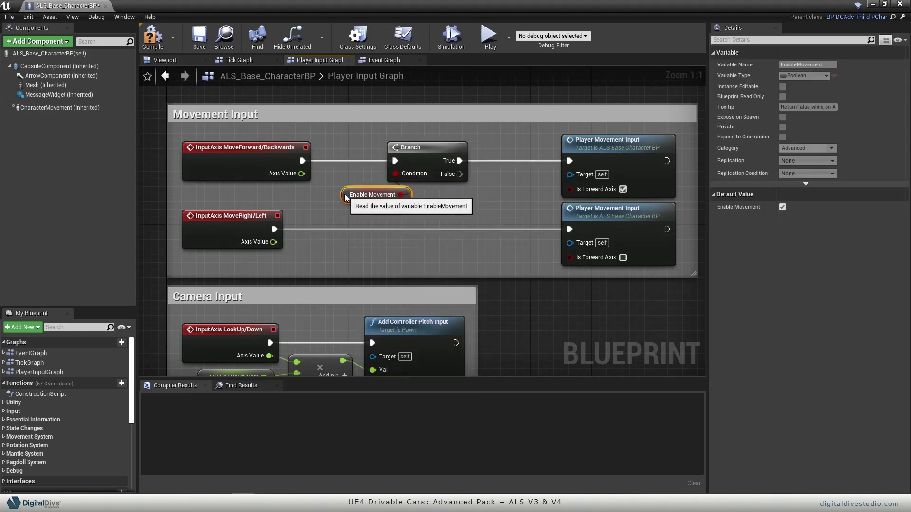
Step: Duplicate the Branch and Enable Movement pair into the InputAxis MoveRight/Left chain, wire it through True, then compile and close the blueprint
ctrl+click(413, 146)
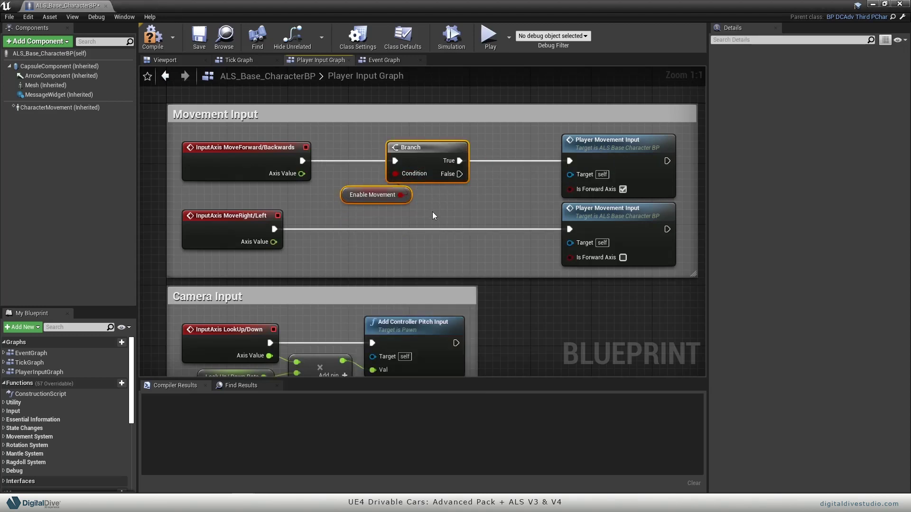
key(ctrl+w)
drag(455, 203, 403, 219)
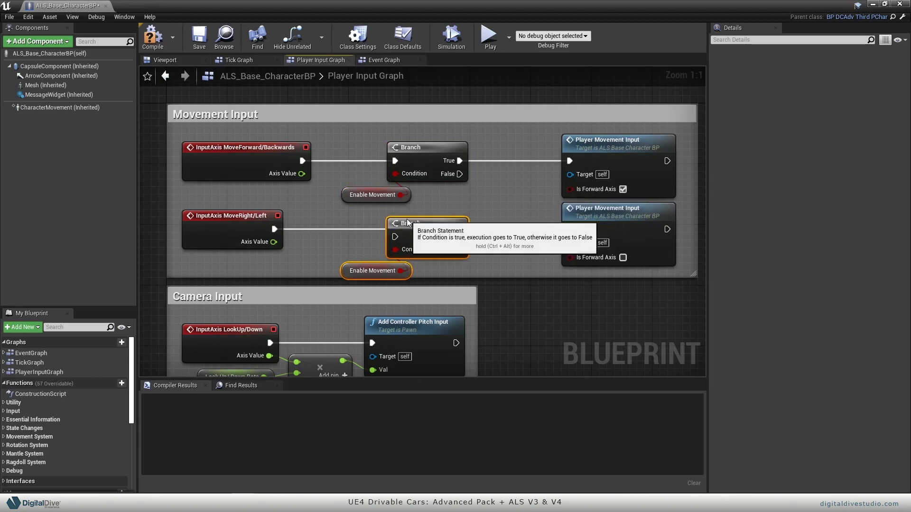
drag(274, 229, 396, 229)
drag(459, 229, 569, 229)
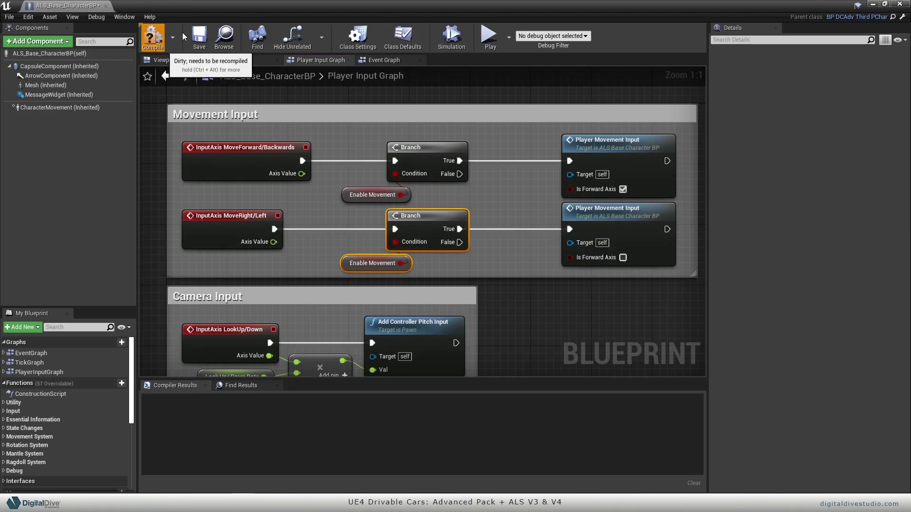
click(154, 43)
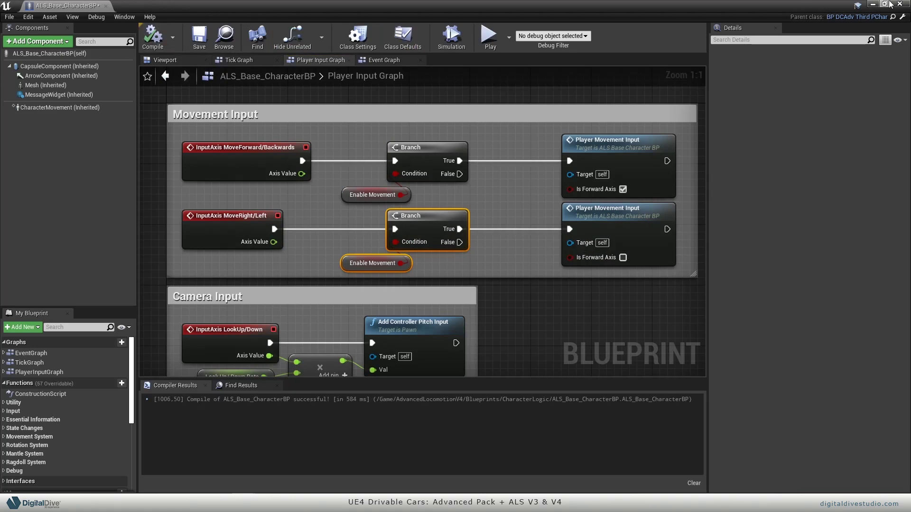
click(904, 4)
Step: Play the level, walk to the yellow sedan, get in and drive it briefly, then end the play test
right_drag(401, 120, 401, 71)
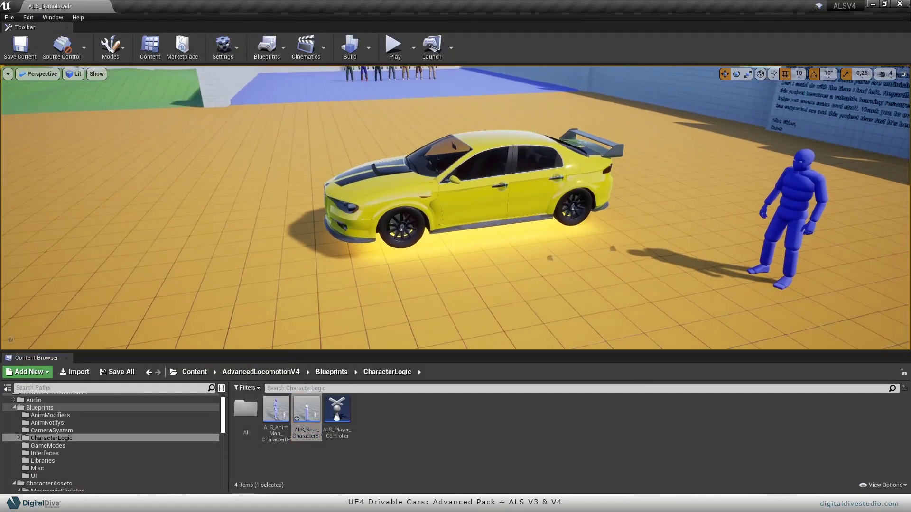
click(393, 45)
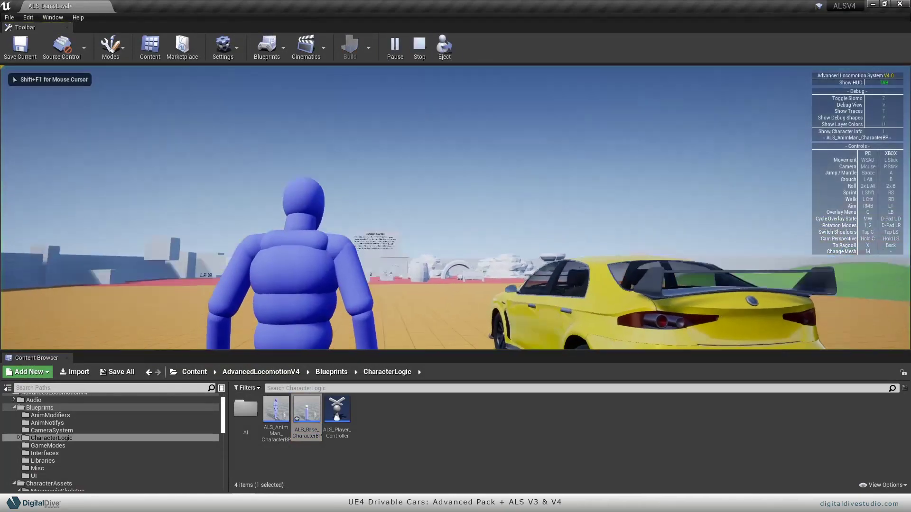
key(w)
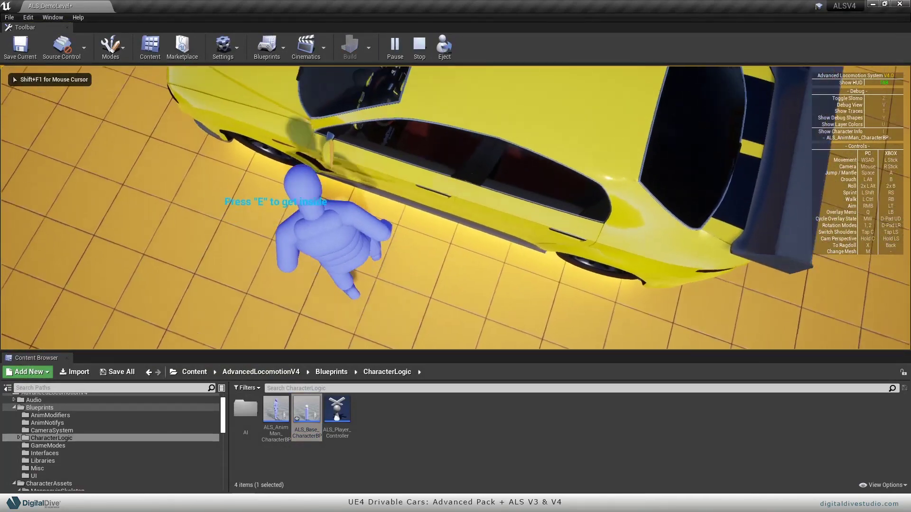
key(e)
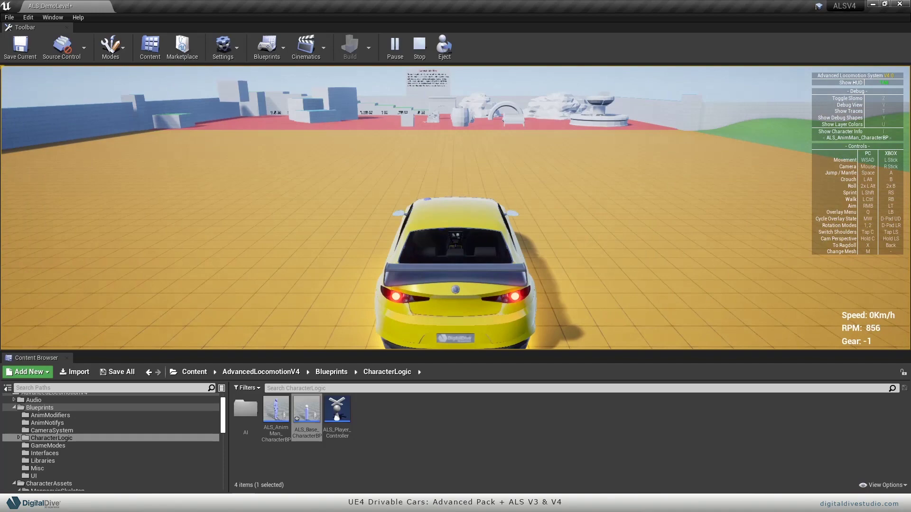
key(w)
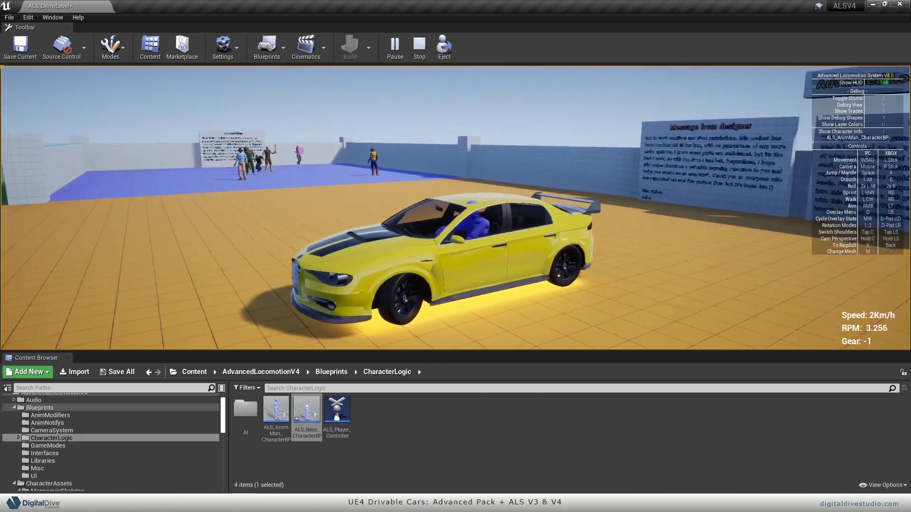
key(Escape)
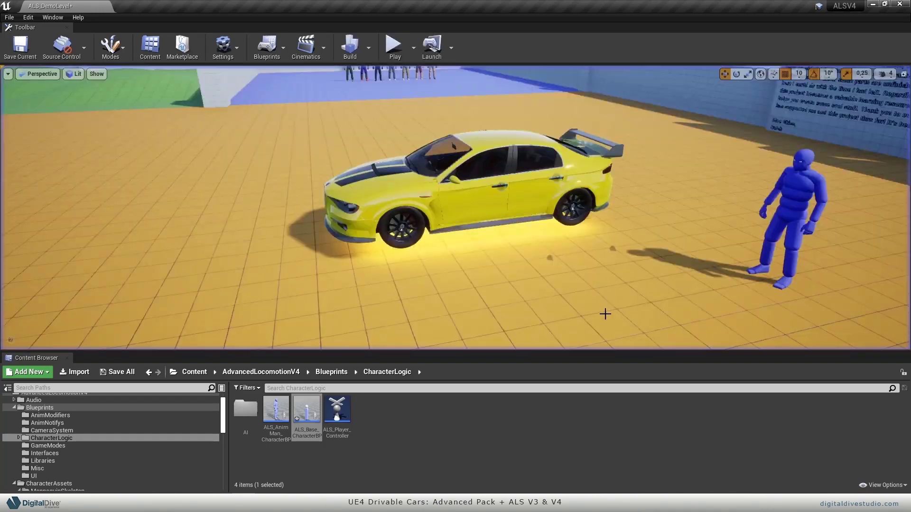
Step: Locate the placed yellow sedan's asset in the project content, examine its blueprint BP_Sedan_child_extras in 3D, and close it
click(536, 252)
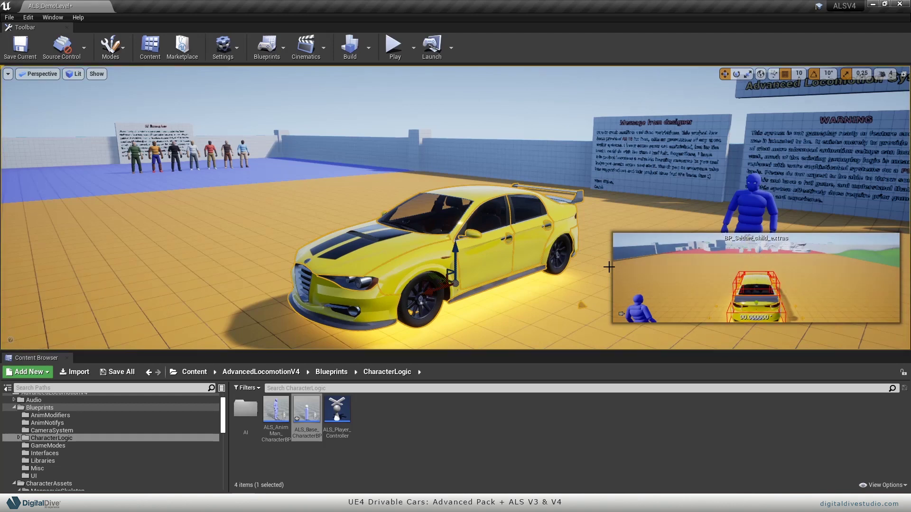
key(ctrl+b)
key(ctrl+e)
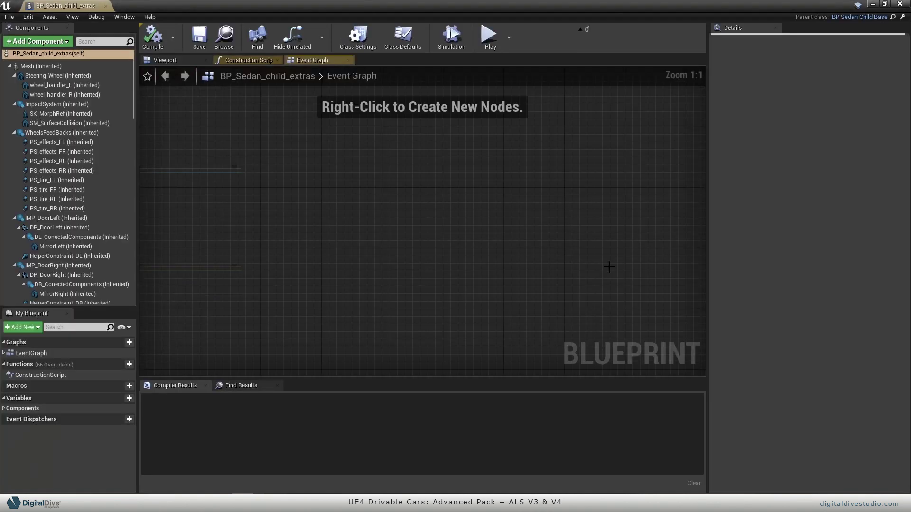
click(165, 61)
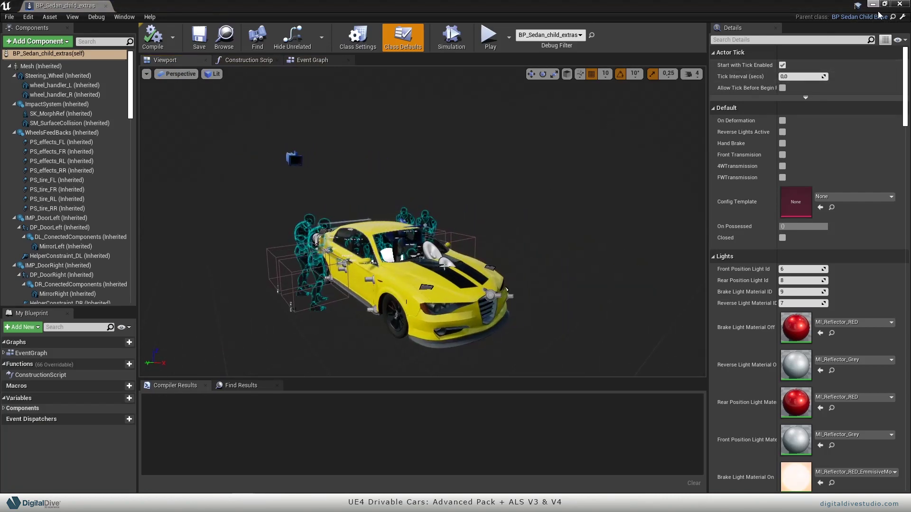
click(901, 4)
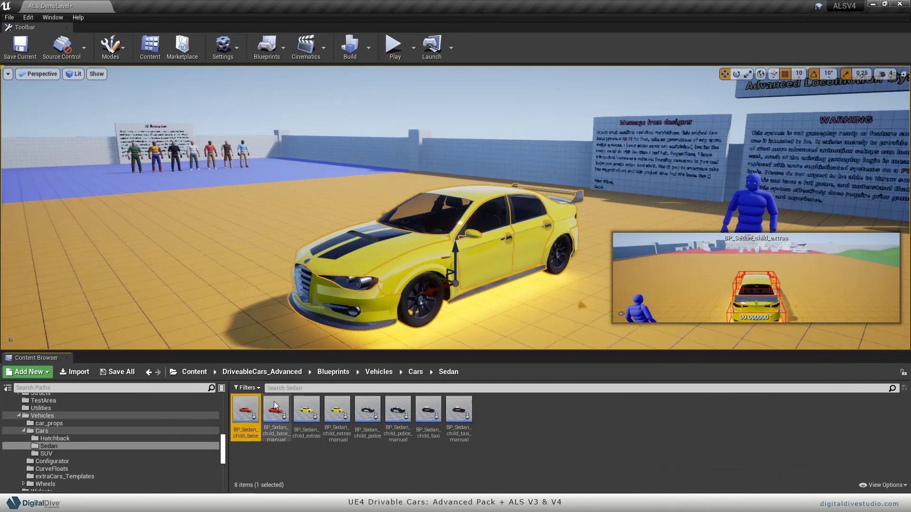
Step: Open the BP_Sedan_child_base blueprint and show its 3D viewport close up on the windshield and front seats
double_click(246, 411)
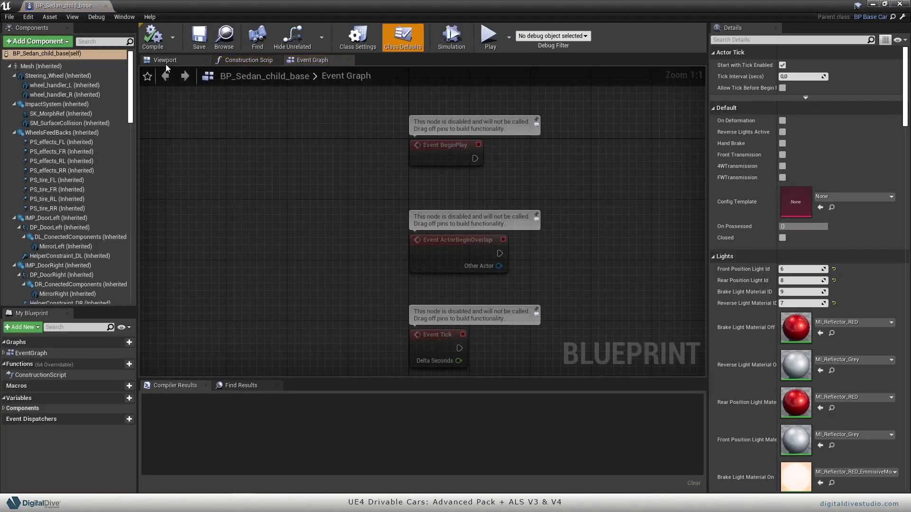
click(165, 61)
drag(508, 5, 658, 166)
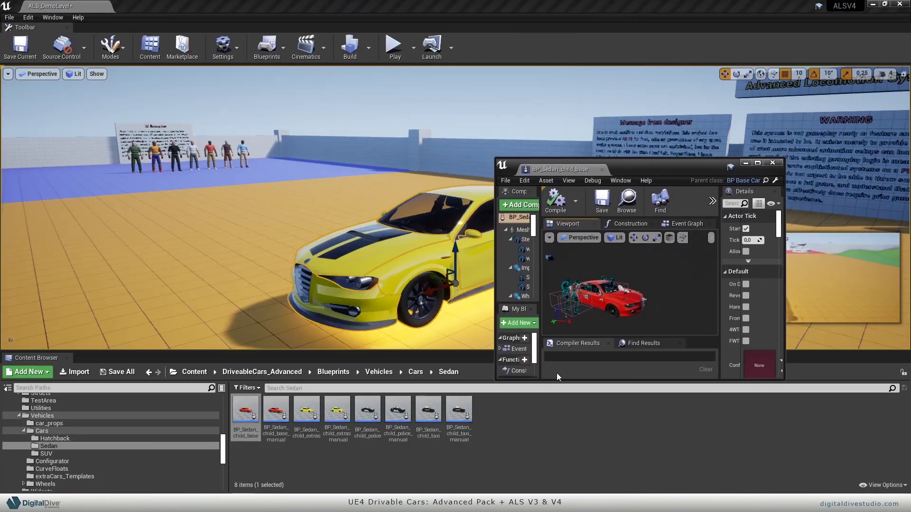
click(758, 163)
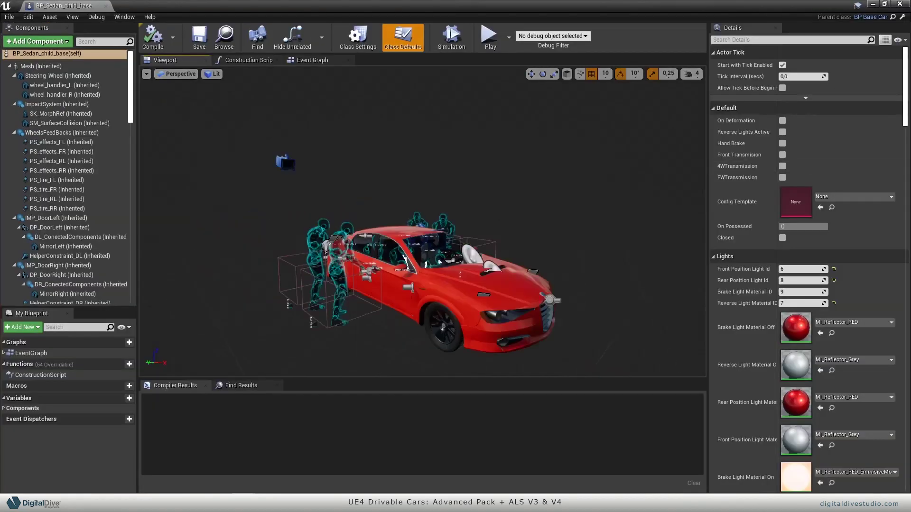
key(w)
right_drag(423, 222, 508, 239)
key(s)
key(a)
right_drag(636, 282, 633, 282)
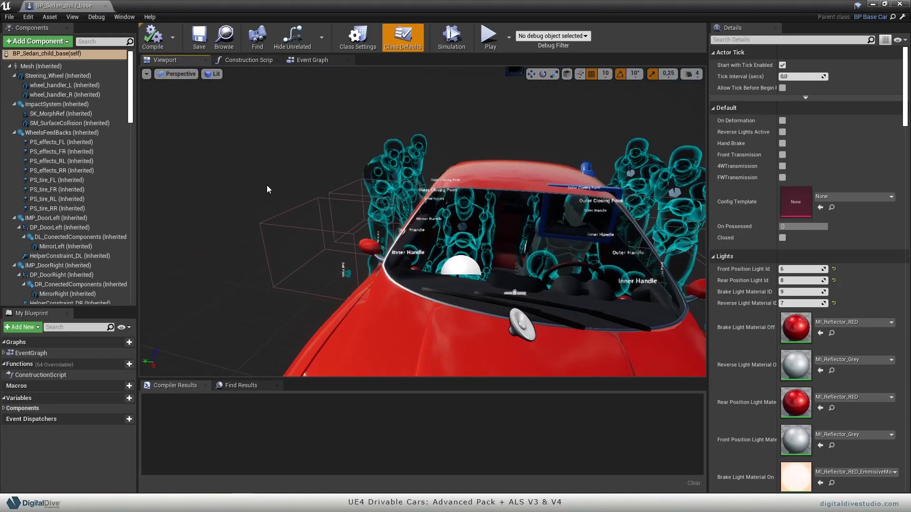
Step: Filter the sedan's components by "driver" and select DriverSeat, CodriverSeat and Driver together
click(117, 41)
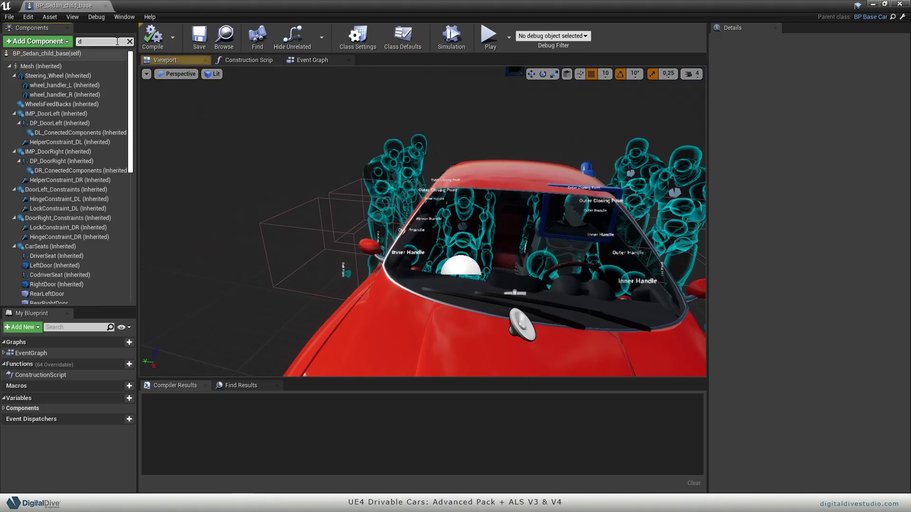
text(driv)
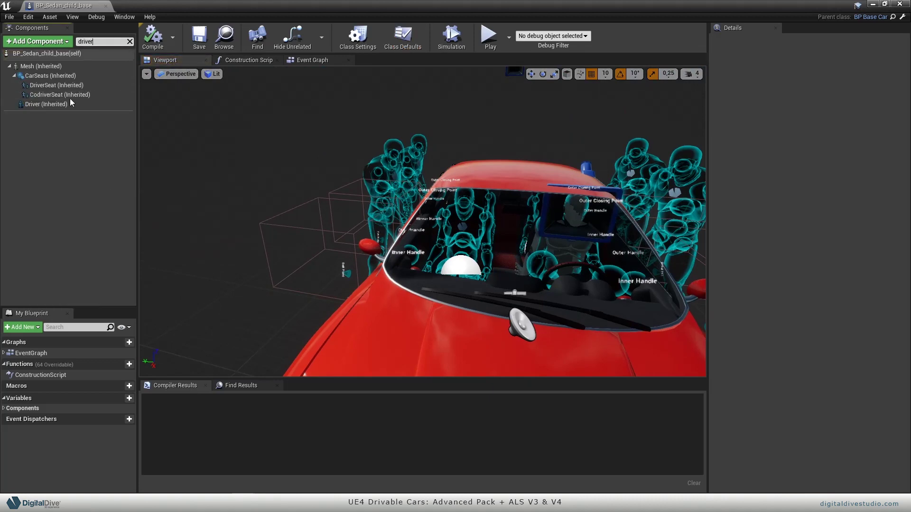
text(er)
click(70, 103)
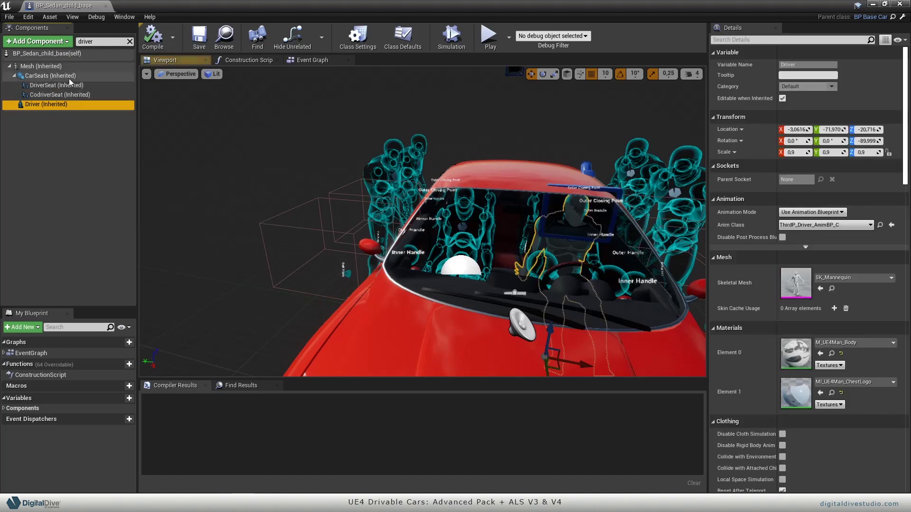
ctrl+click(68, 86)
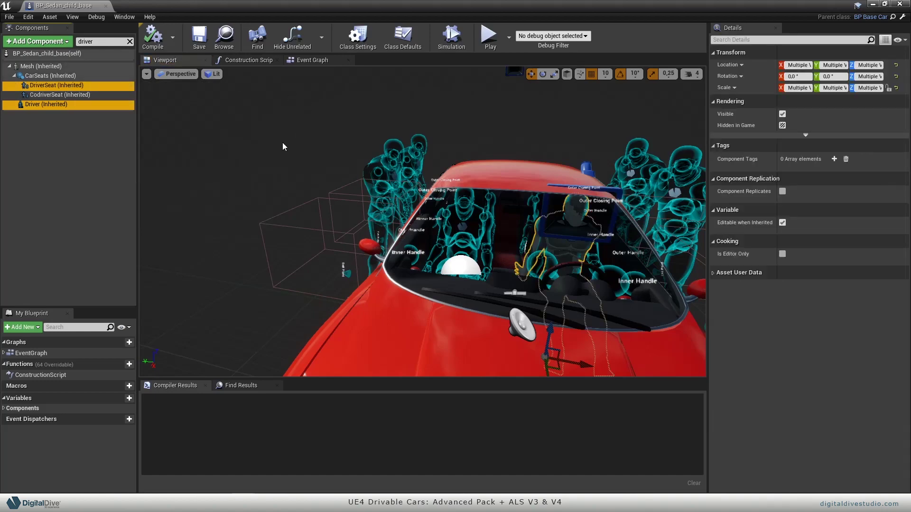
click(56, 86)
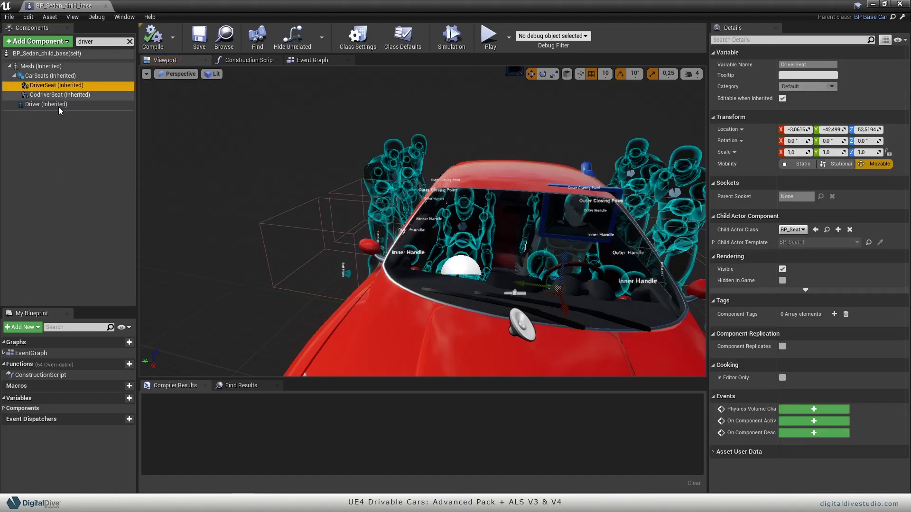
shift+click(59, 108)
Step: Lower the selected DriverSeat, CodriverSeat and Driver components slightly inside the car body, judging their height from the side
right_drag(287, 141, 418, 230)
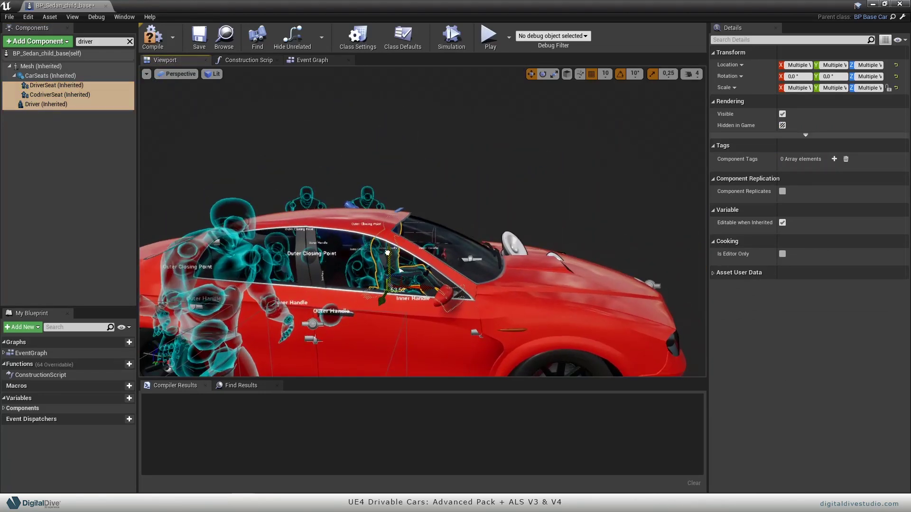
drag(387, 258, 385, 265)
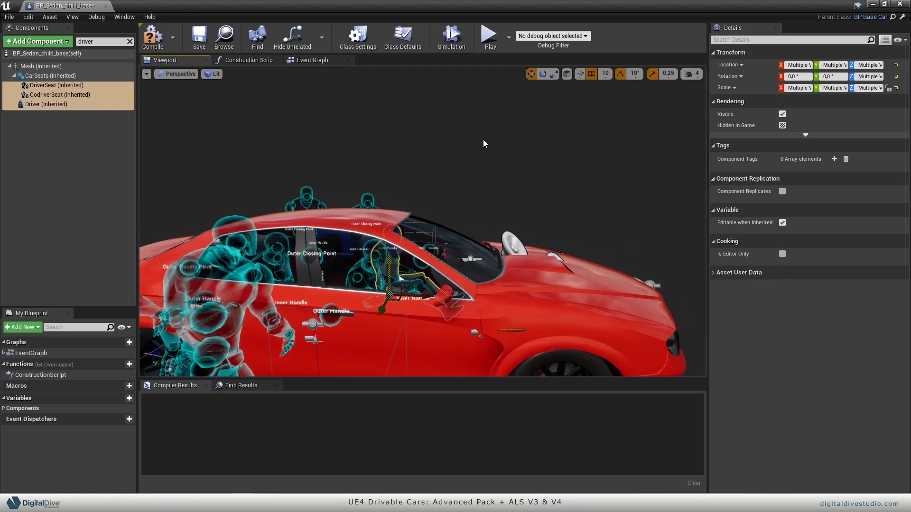
right_drag(484, 144, 408, 166)
Step: Move the blueprint window aside, play the level, get the character into the yellow sedan and drive while steering left
drag(608, 4, 910, 129)
right_drag(477, 246, 489, 304)
click(488, 242)
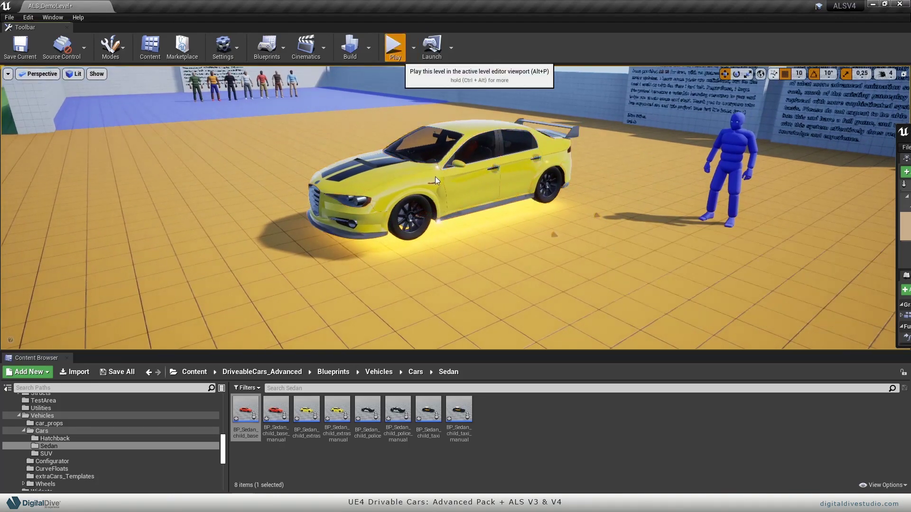
key(alt+p)
key(w)
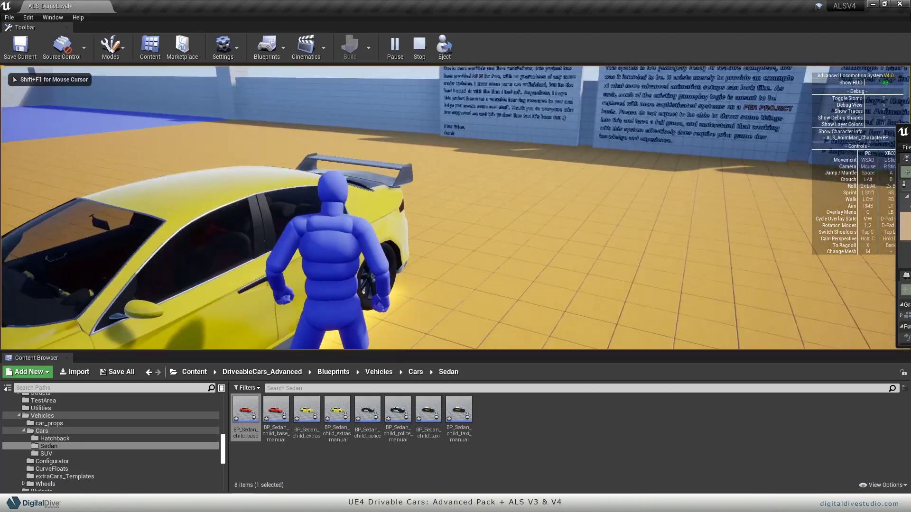
key(e)
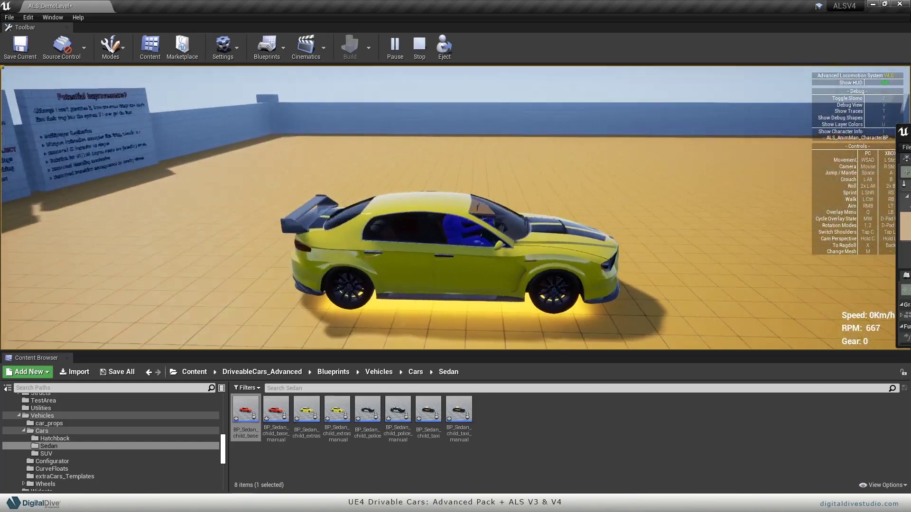
key(w)
key(a)
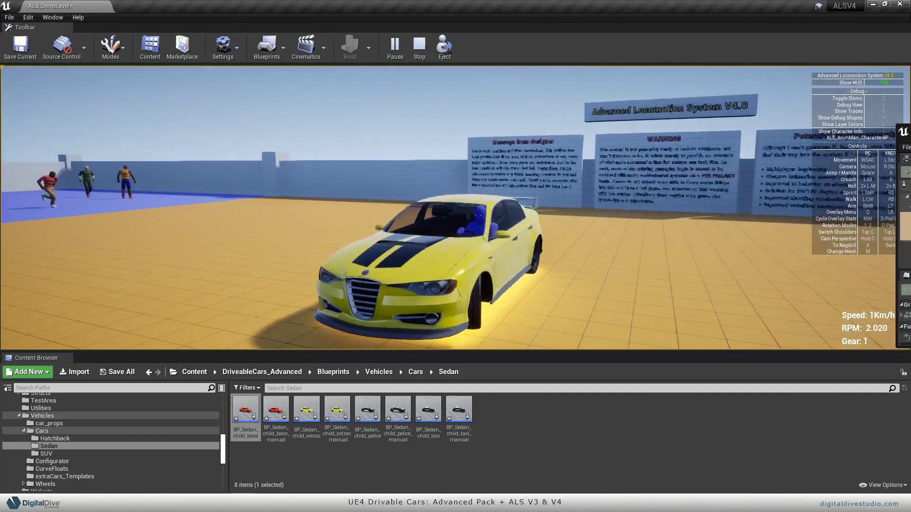